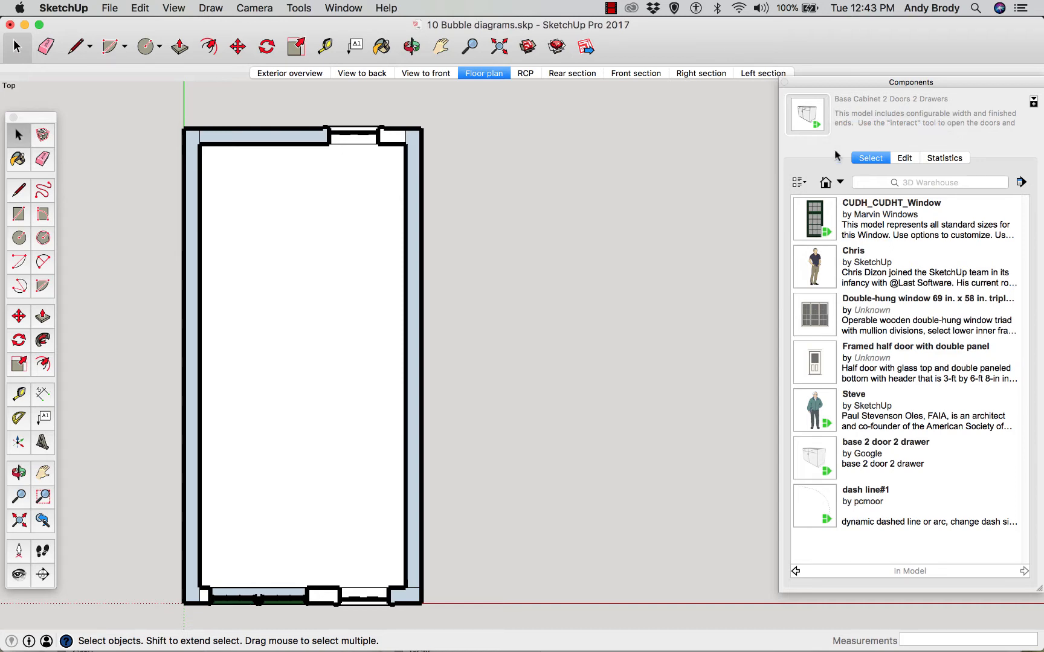
# Step: Browse the Components Sampler collection in the component library
pyautogui.click(921, 183)
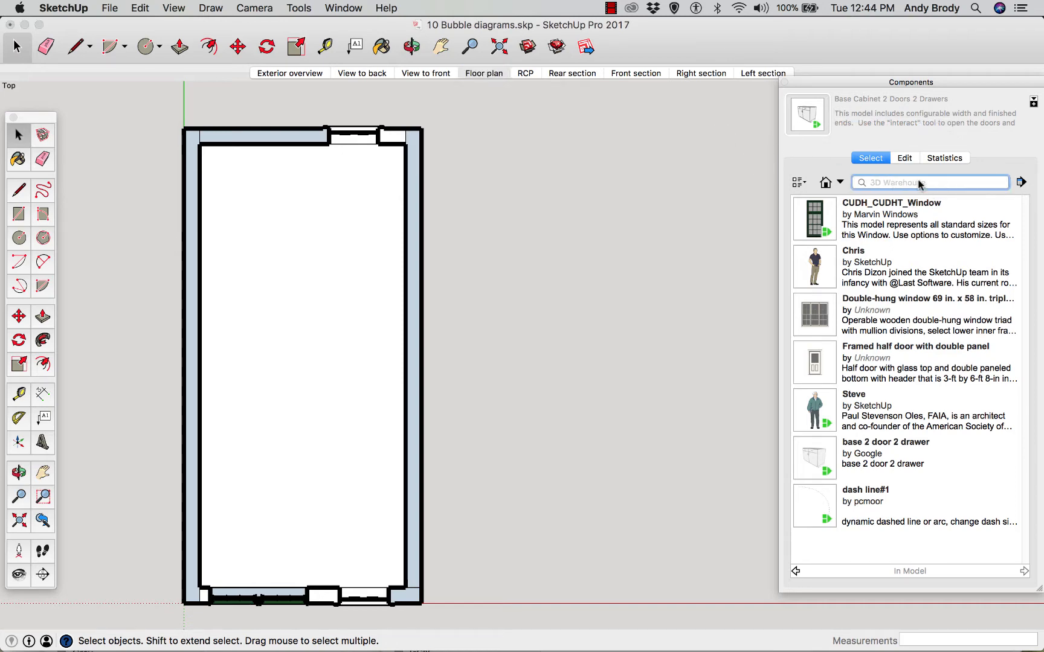
pyautogui.click(840, 184)
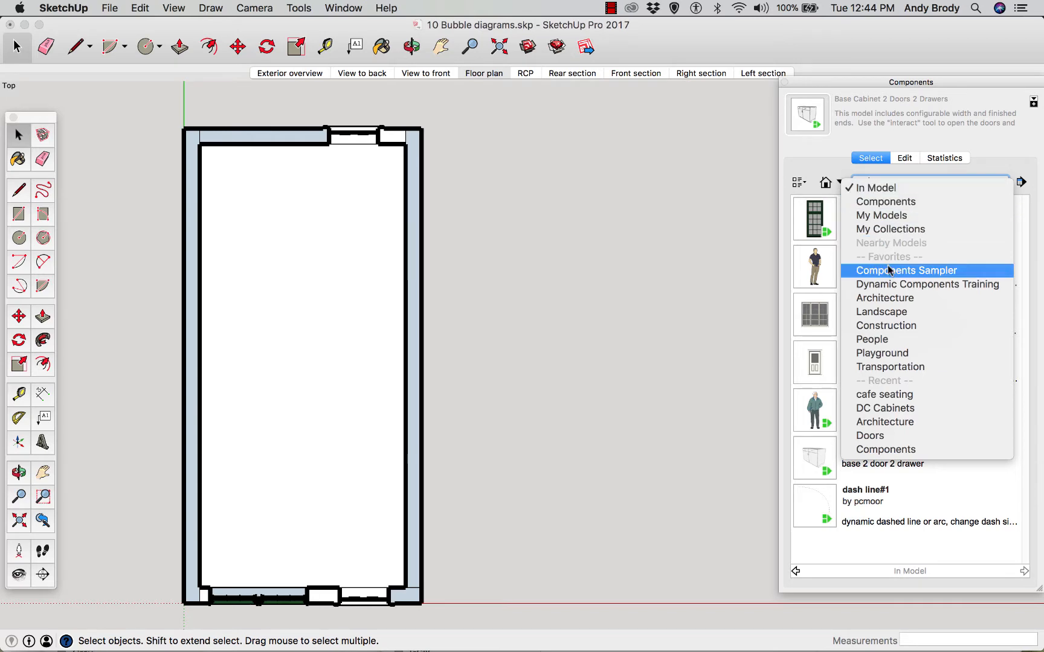
pyautogui.click(841, 183)
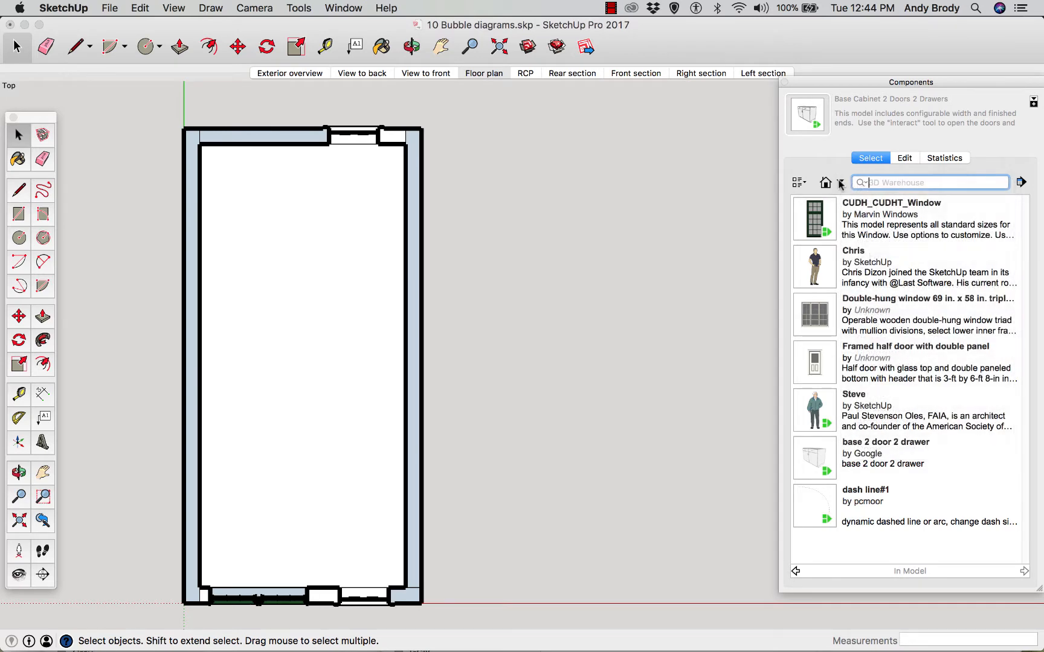
pyautogui.click(841, 183)
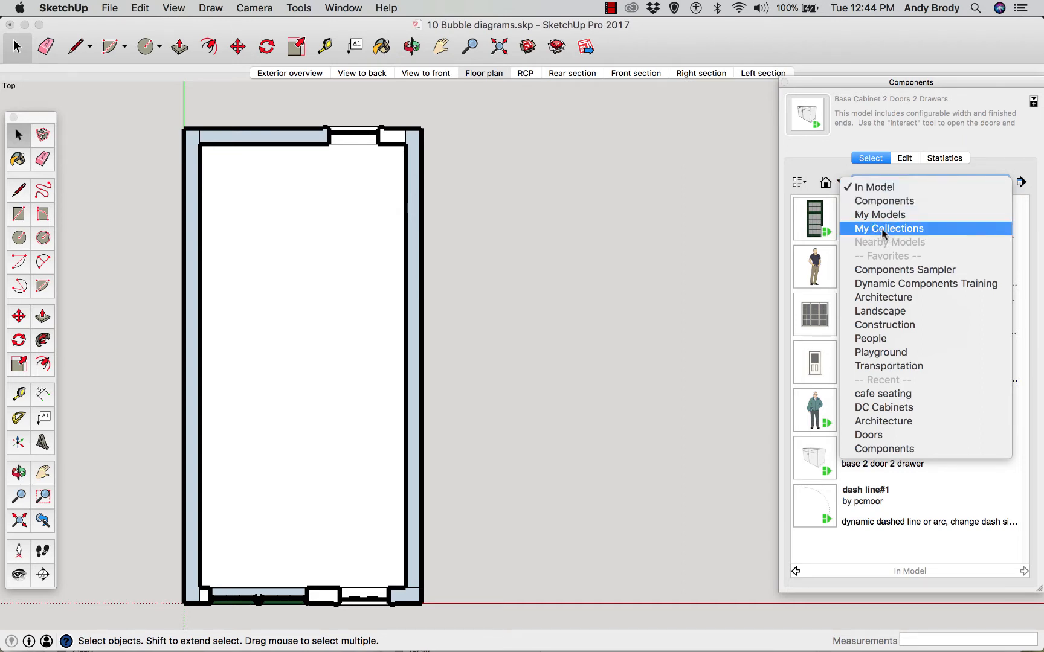
pyautogui.click(886, 272)
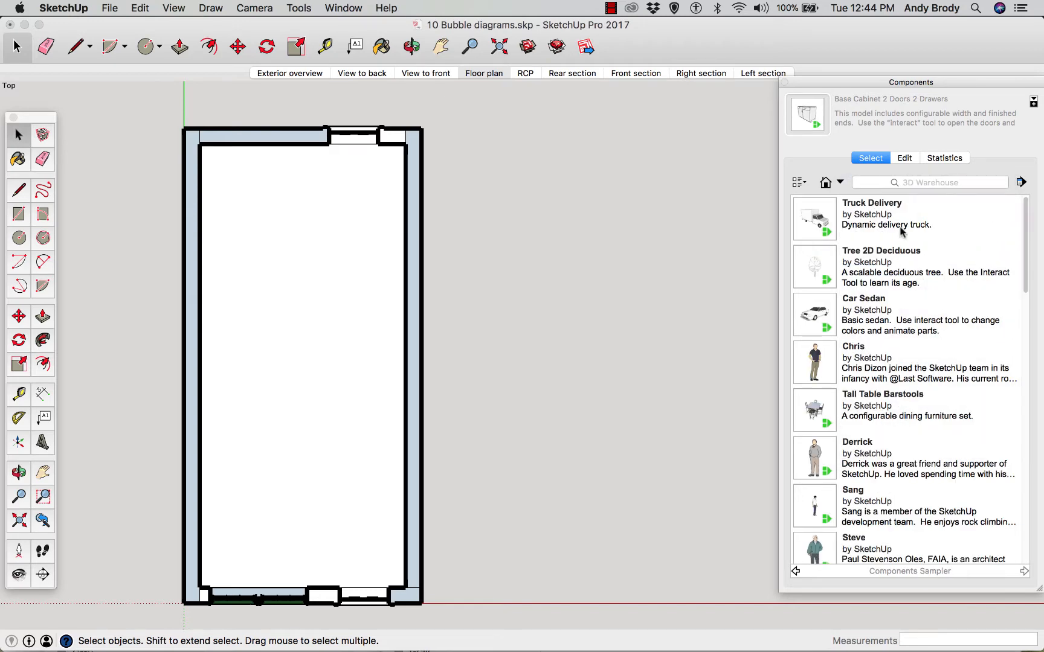
pyautogui.scroll(-10, 900, 386)
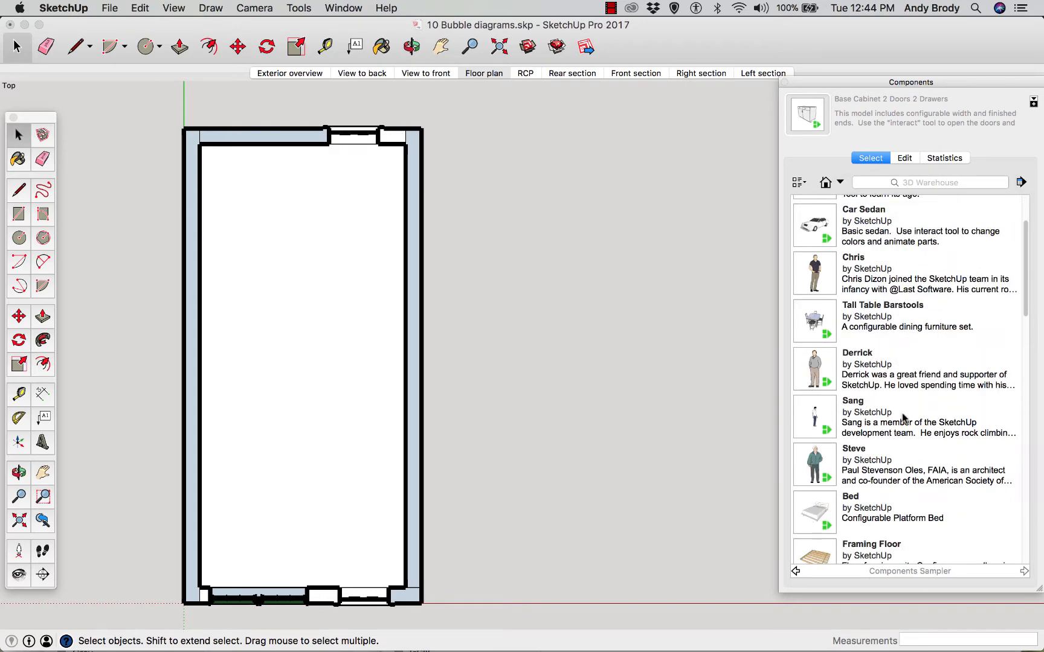
pyautogui.scroll(10, 904, 417)
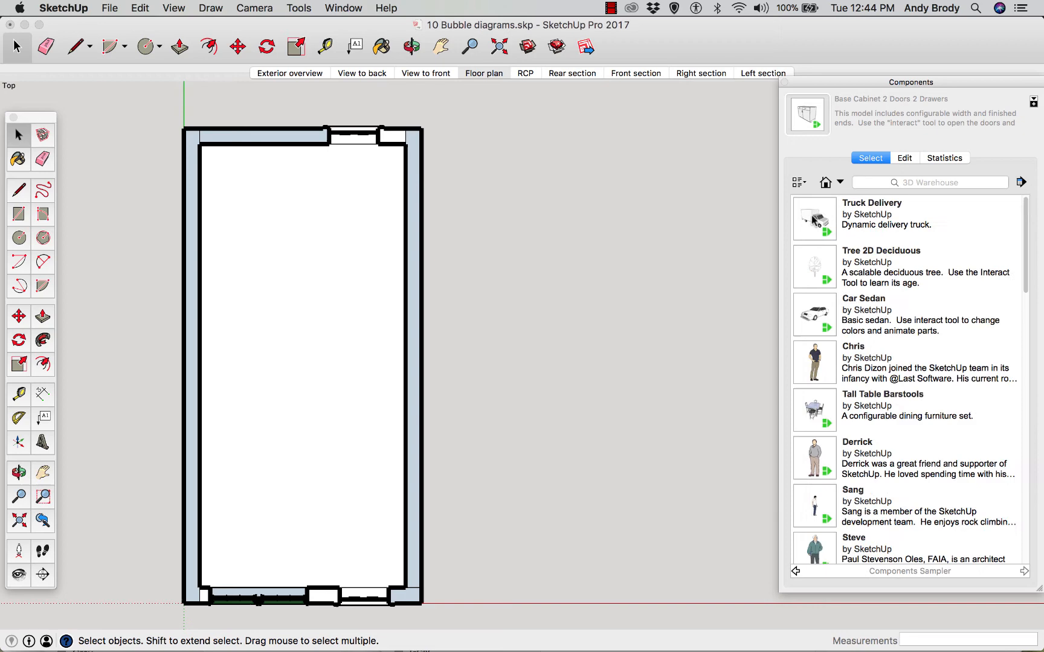
# Step: Find Base Cabinet 2 Doors 2 Drawers in the Architecture category's DC Cabinets collection and show its 3D Warehouse page
pyautogui.click(839, 182)
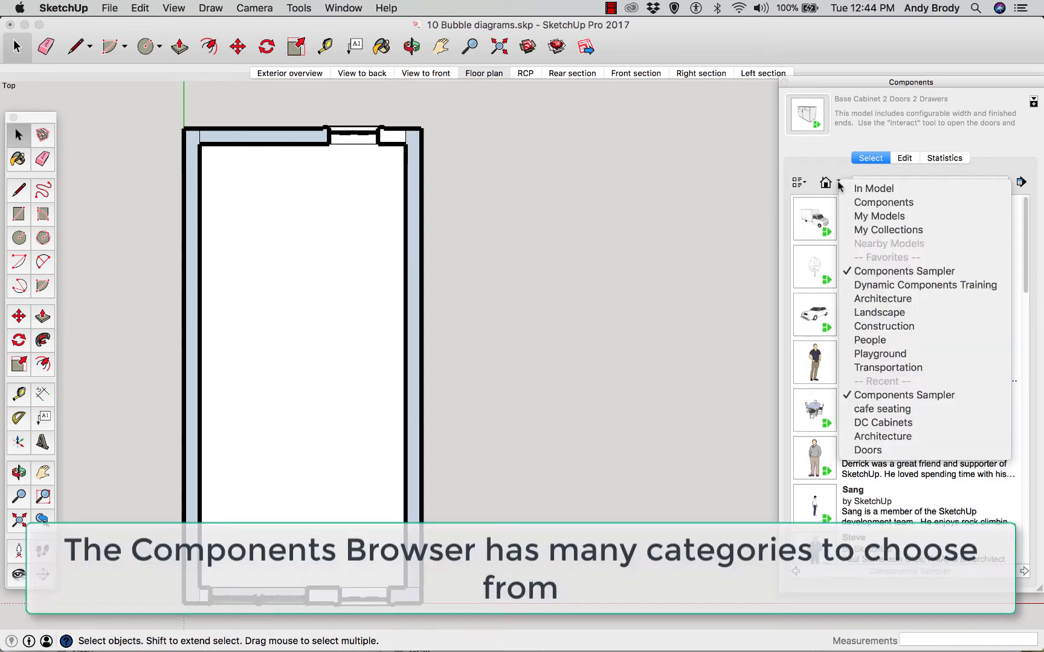
pyautogui.click(880, 298)
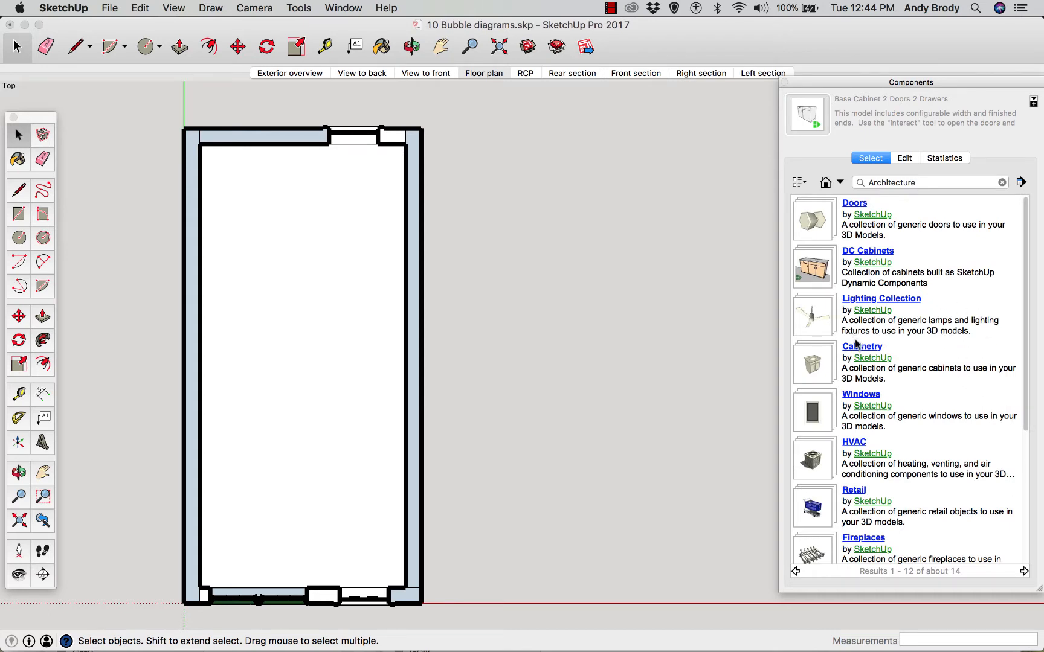
pyautogui.scroll(-3, 835, 361)
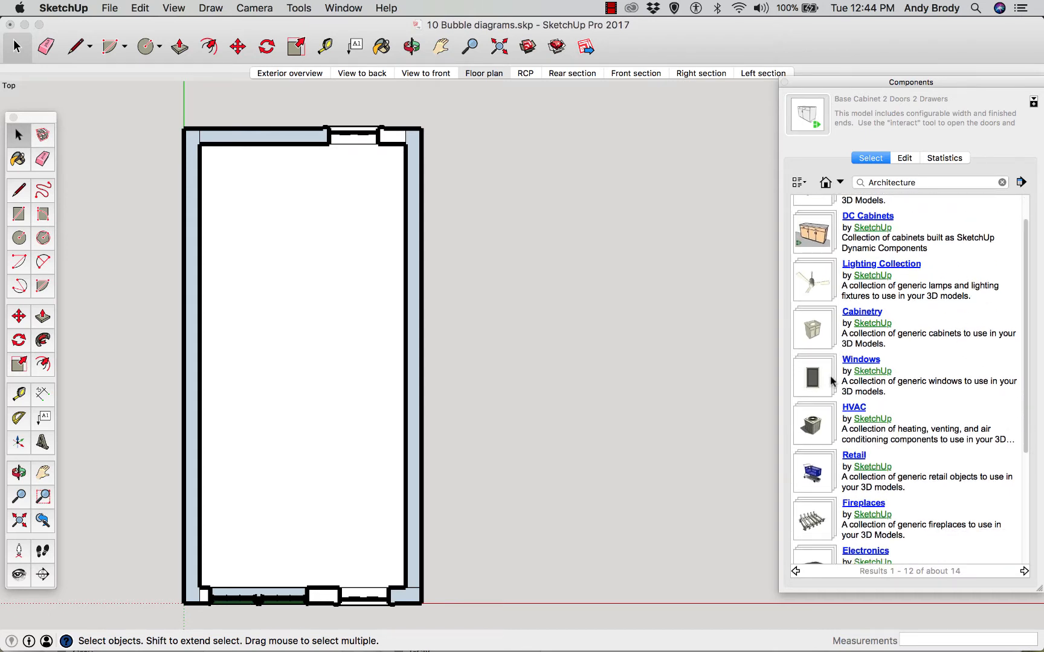
pyautogui.scroll(-3, 828, 517)
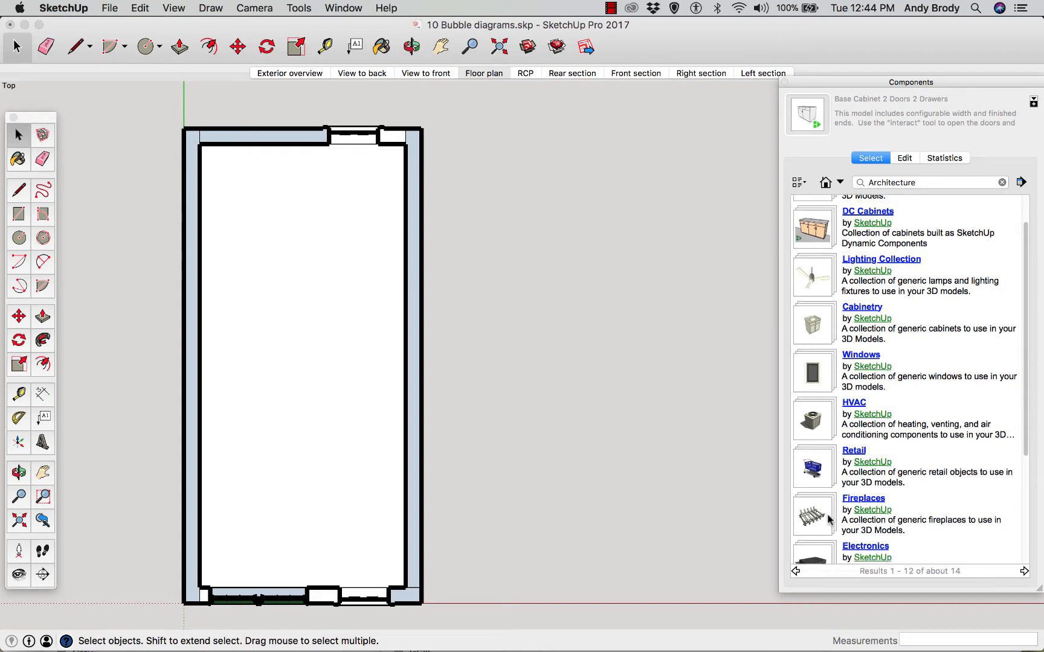
pyautogui.scroll(-6, 829, 518)
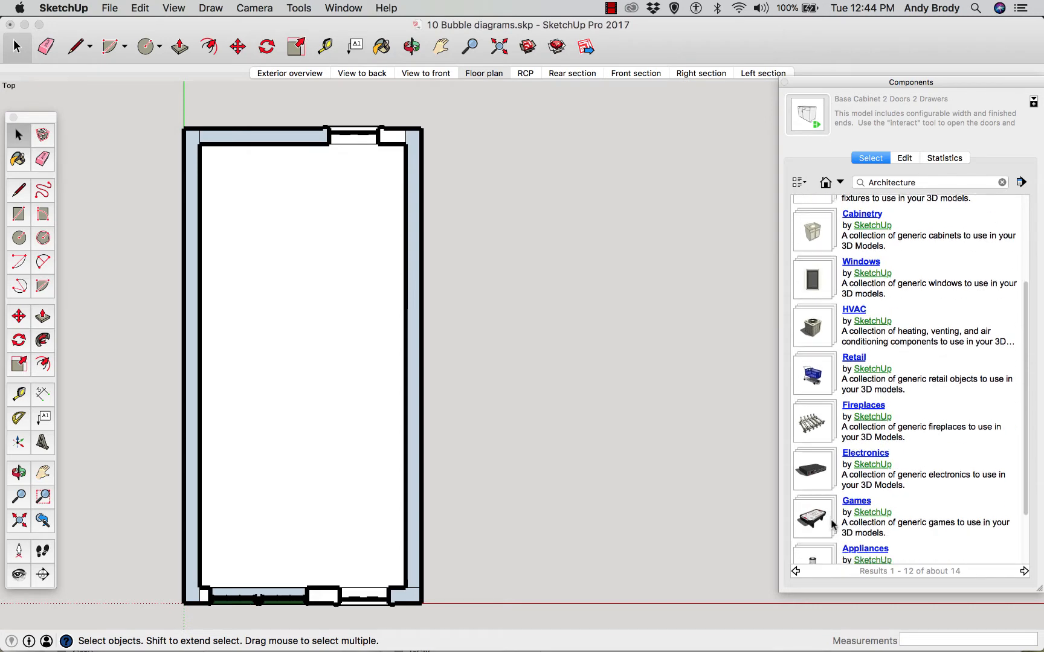
pyautogui.scroll(-2, 835, 521)
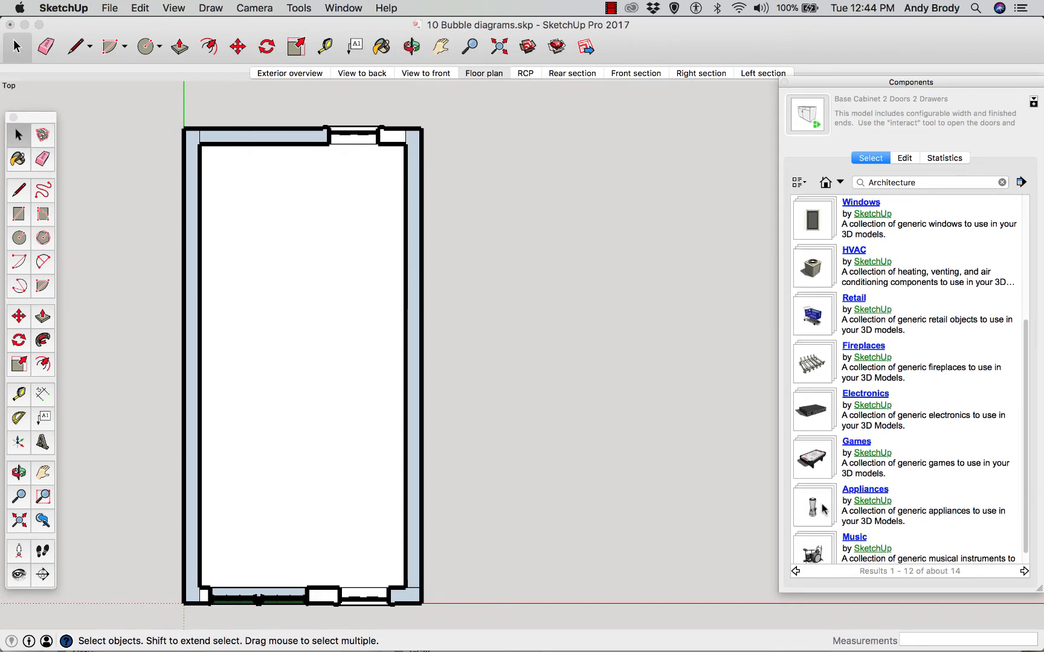
pyautogui.scroll(10, 833, 500)
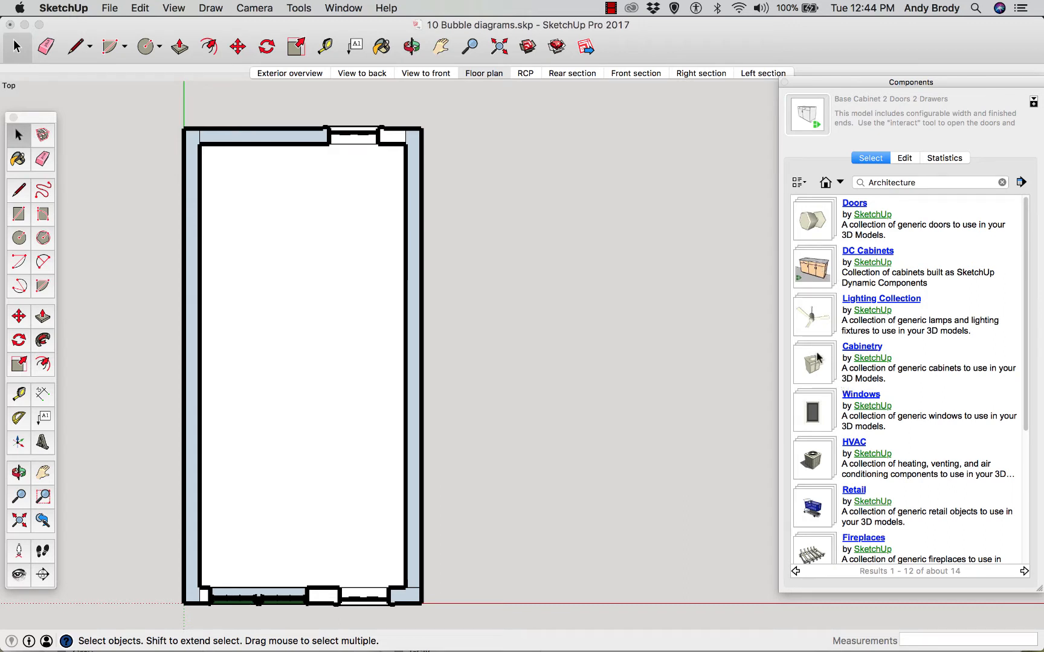
pyautogui.click(819, 267)
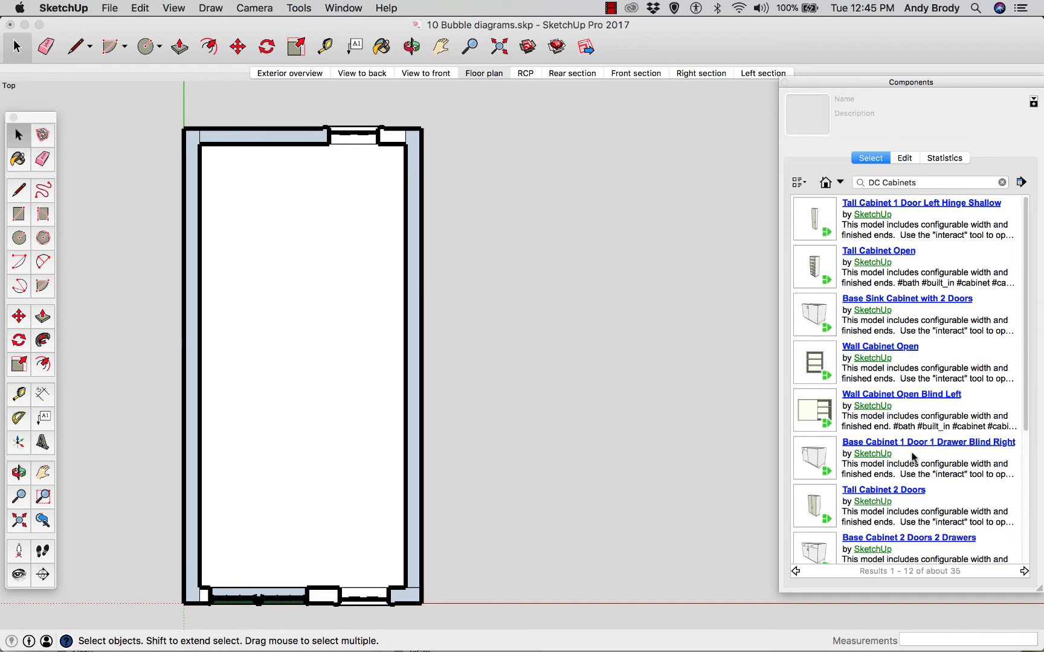
pyautogui.click(885, 538)
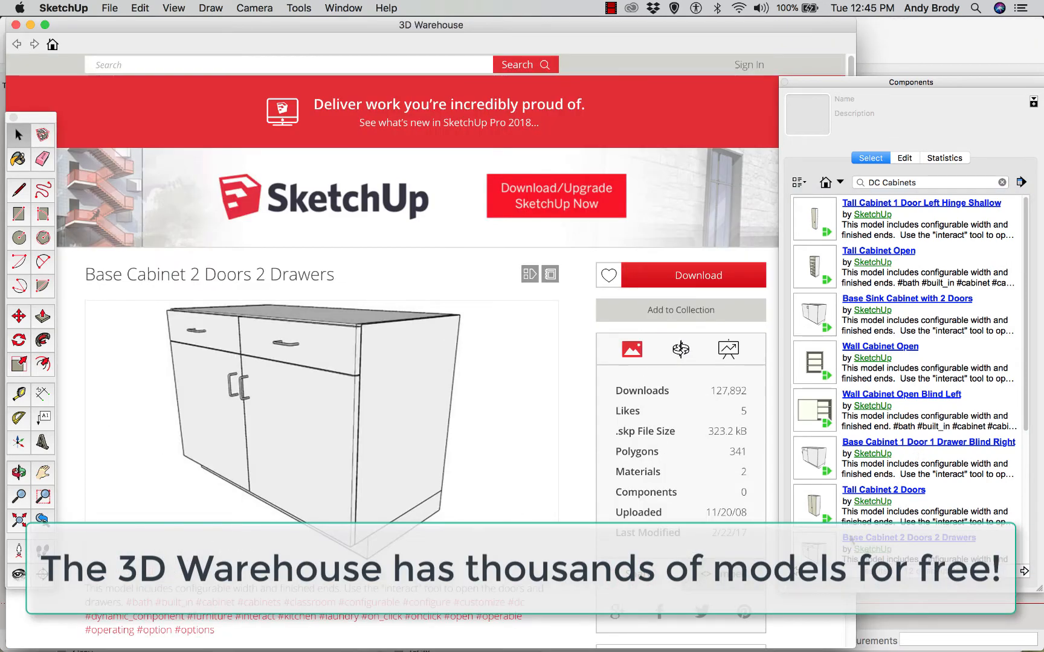
# Step: Download the base cabinet directly into the model and place it near the room's upper-left corner in the floor plan
pyautogui.doubleClick(831, 83)
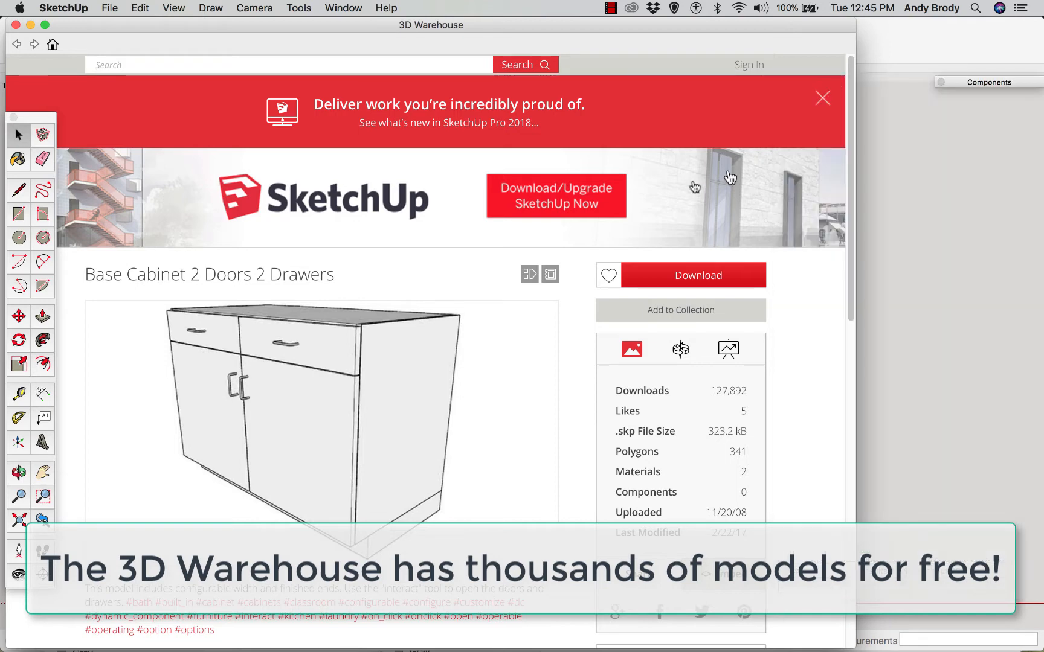
pyautogui.moveTo(233, 396)
pyautogui.scroll(-2, 284, 438)
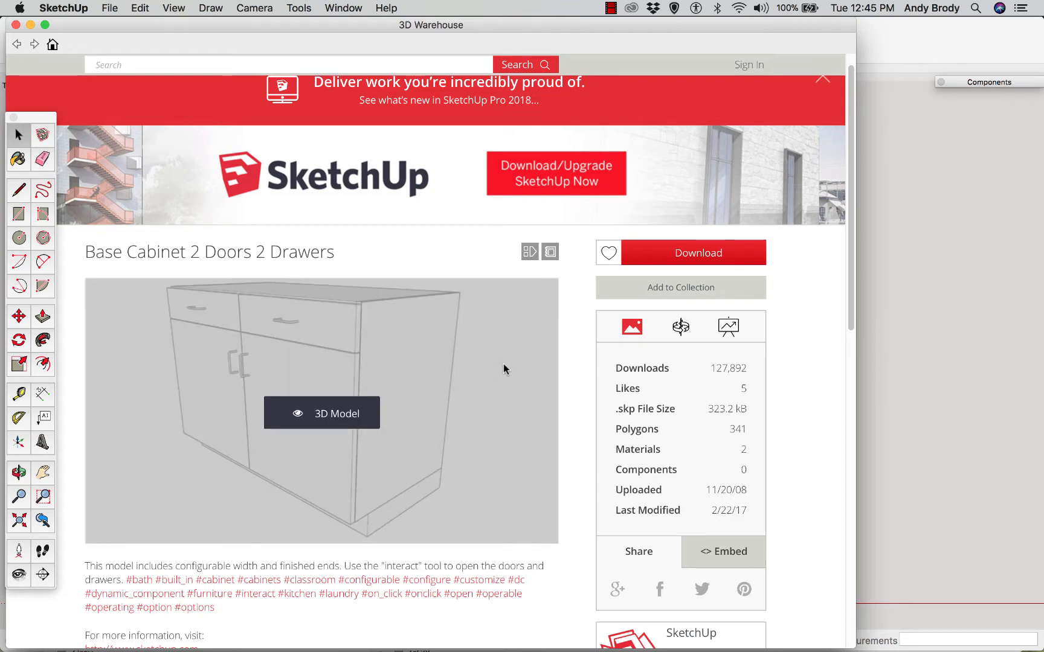
pyautogui.click(679, 253)
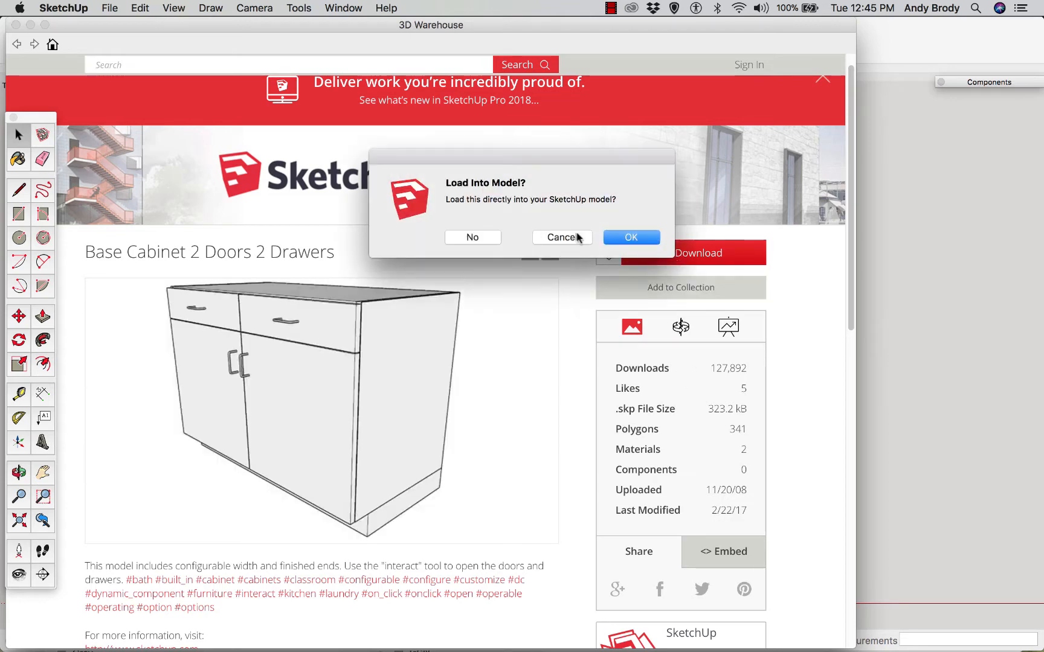
pyautogui.click(618, 238)
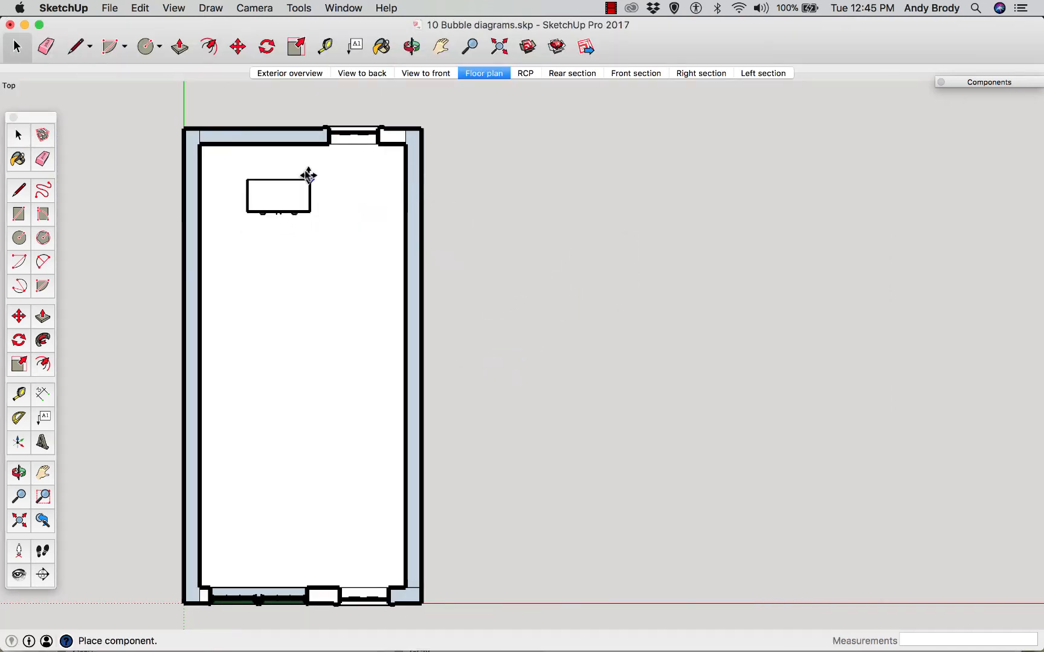
pyautogui.click(279, 155)
pyautogui.press('m')
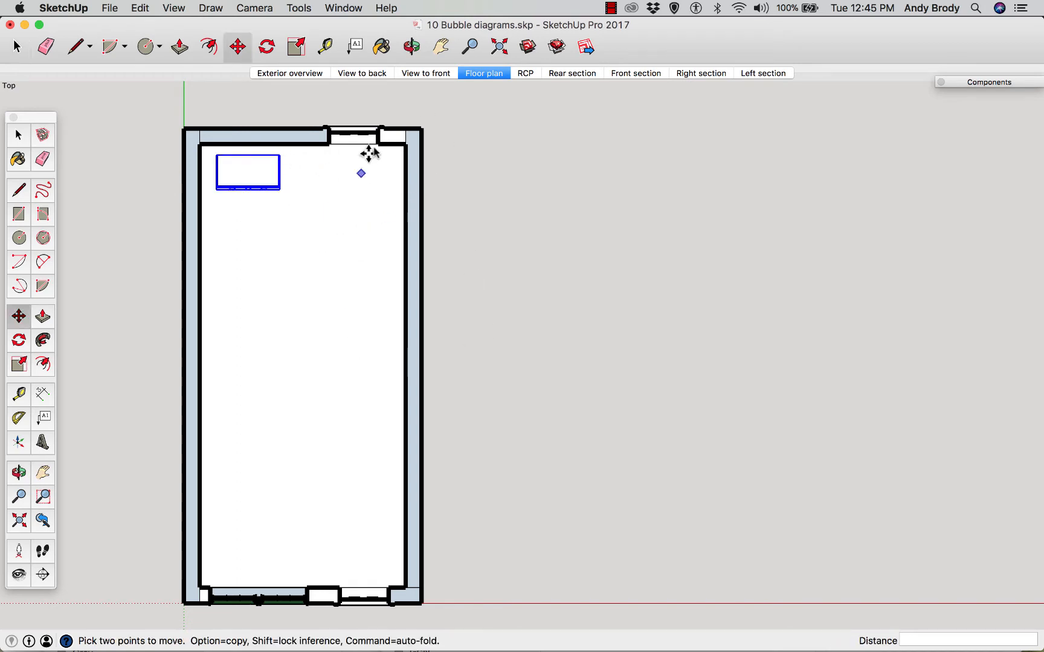
# Step: Switch to the View to back scene and bring up the base cabinet's dynamic component options, keeping the cabinet unobstructed
pyautogui.click(380, 72)
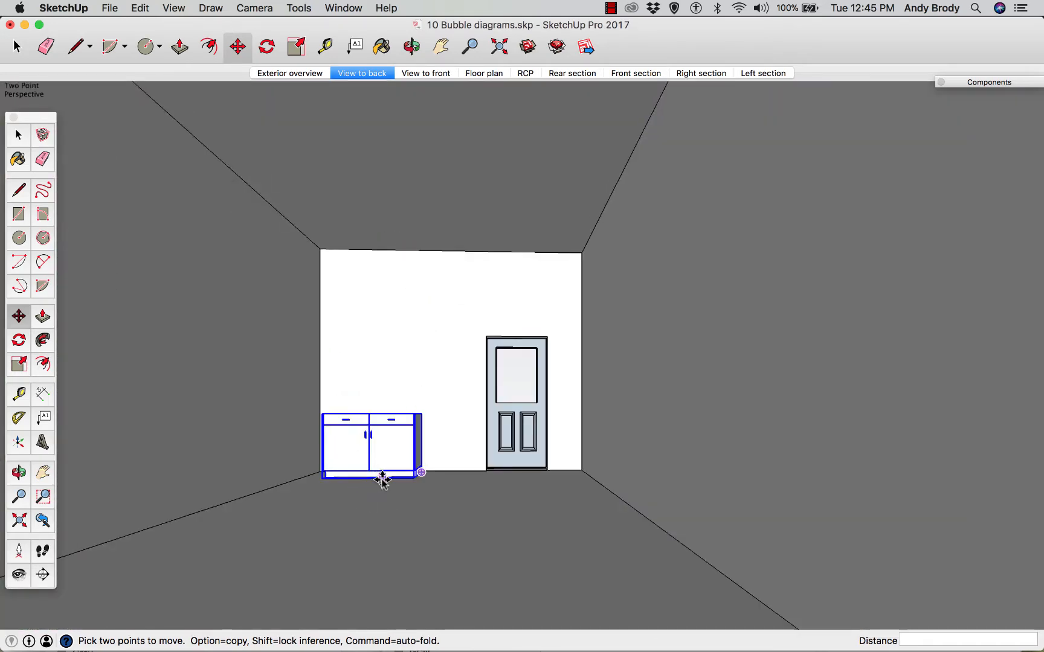
pyautogui.scroll(4, 387, 472)
pyautogui.scroll(-1, 387, 472)
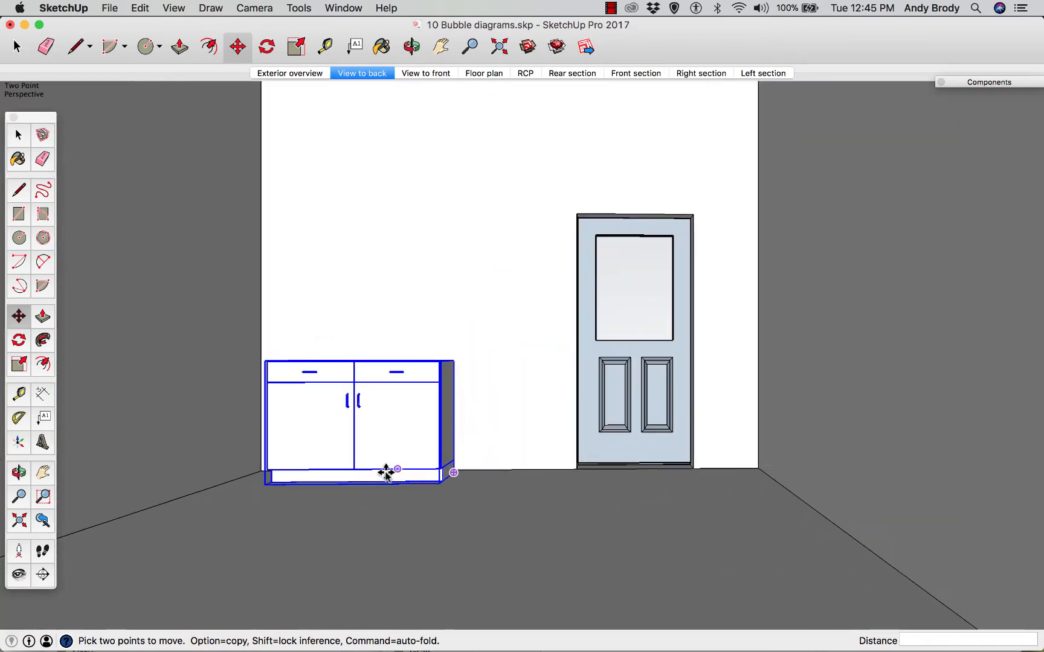
pyautogui.scroll(3, 391, 439)
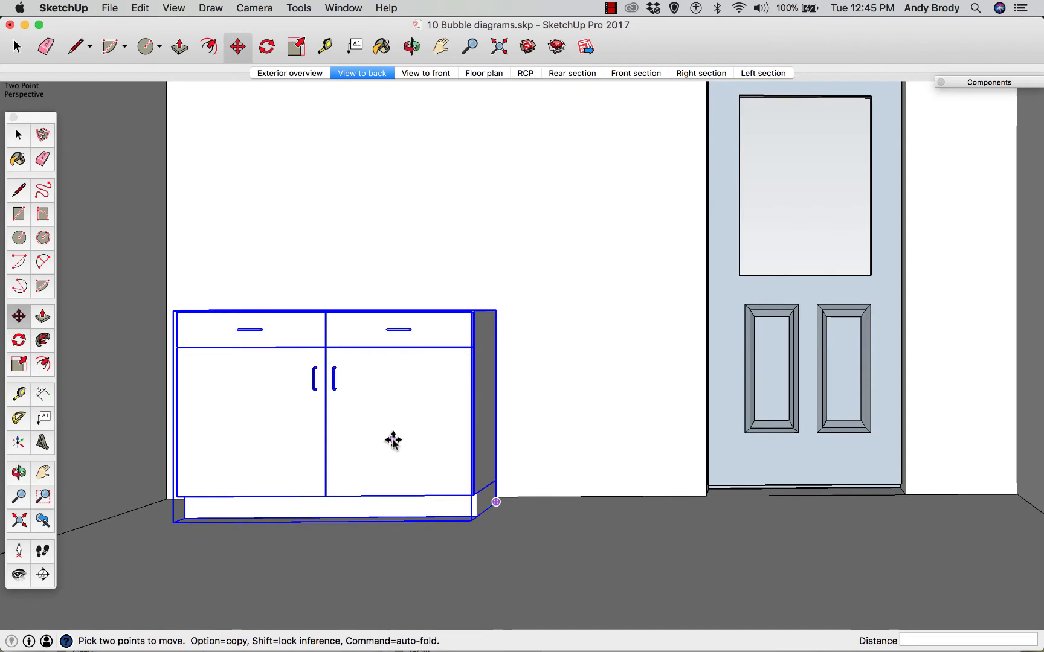
pyautogui.moveTo(393, 441); pyautogui.dragTo(331, 477, button='middle')
pyautogui.press('space')
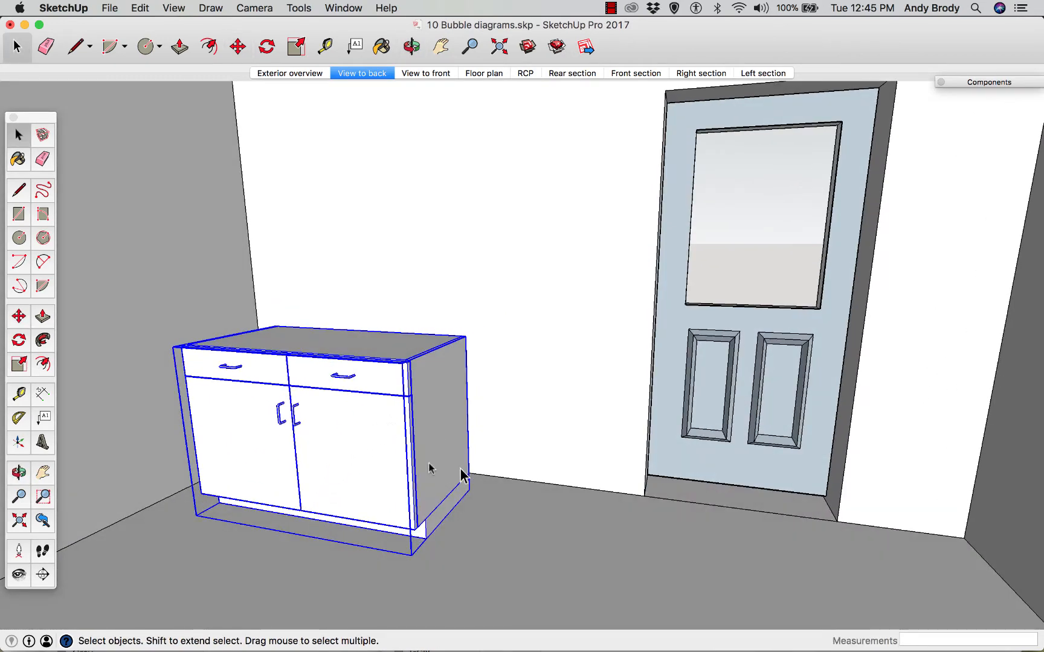
pyautogui.rightClick(362, 457)
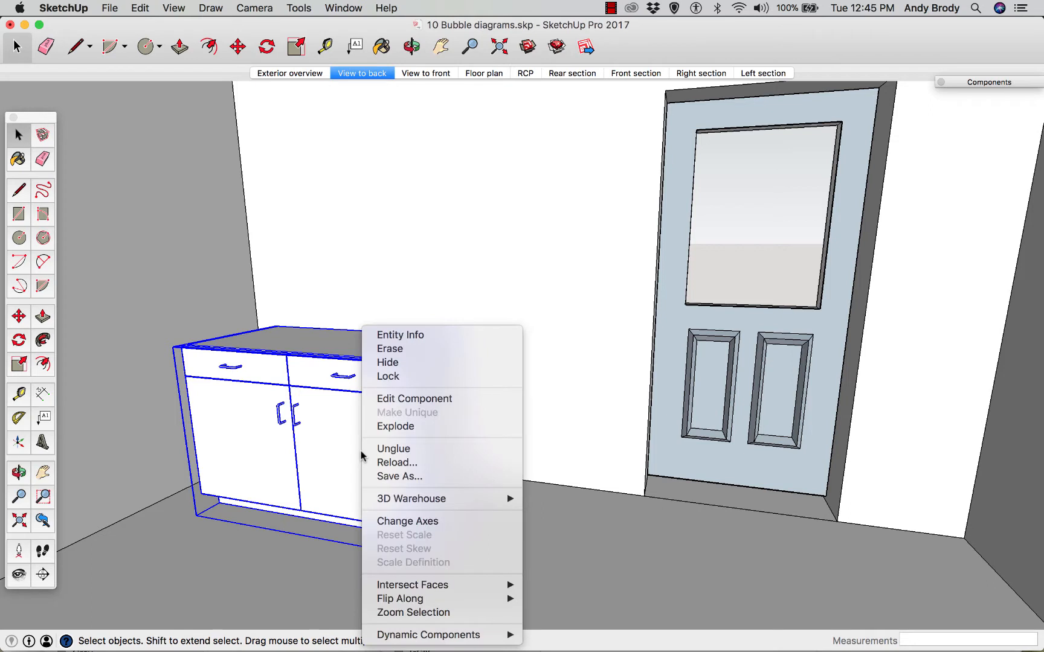
pyautogui.moveTo(423, 636)
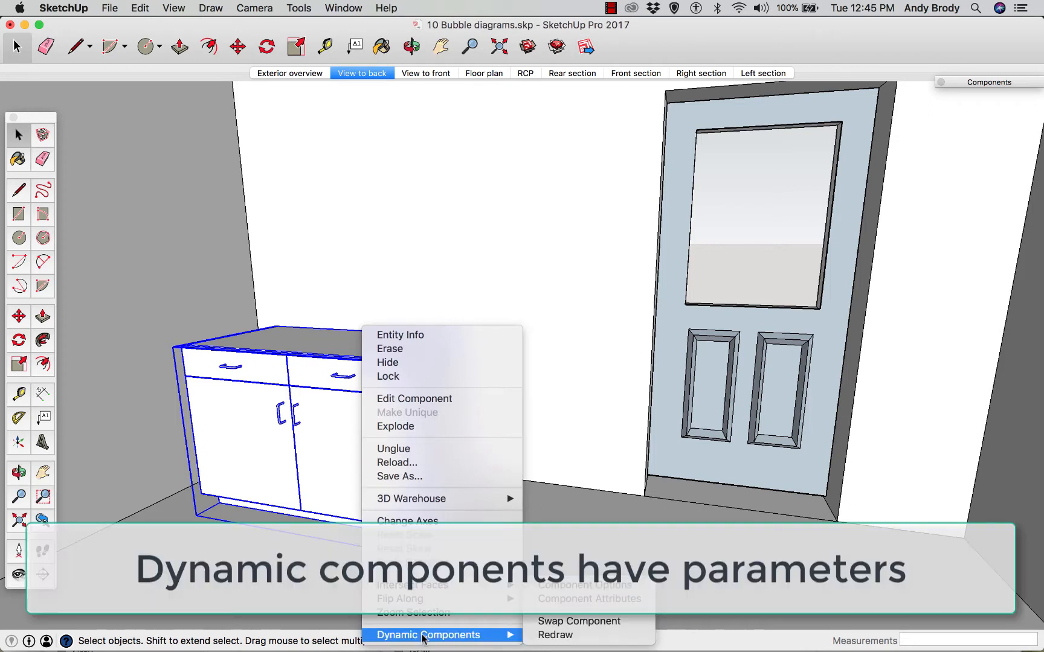
pyautogui.click(568, 586)
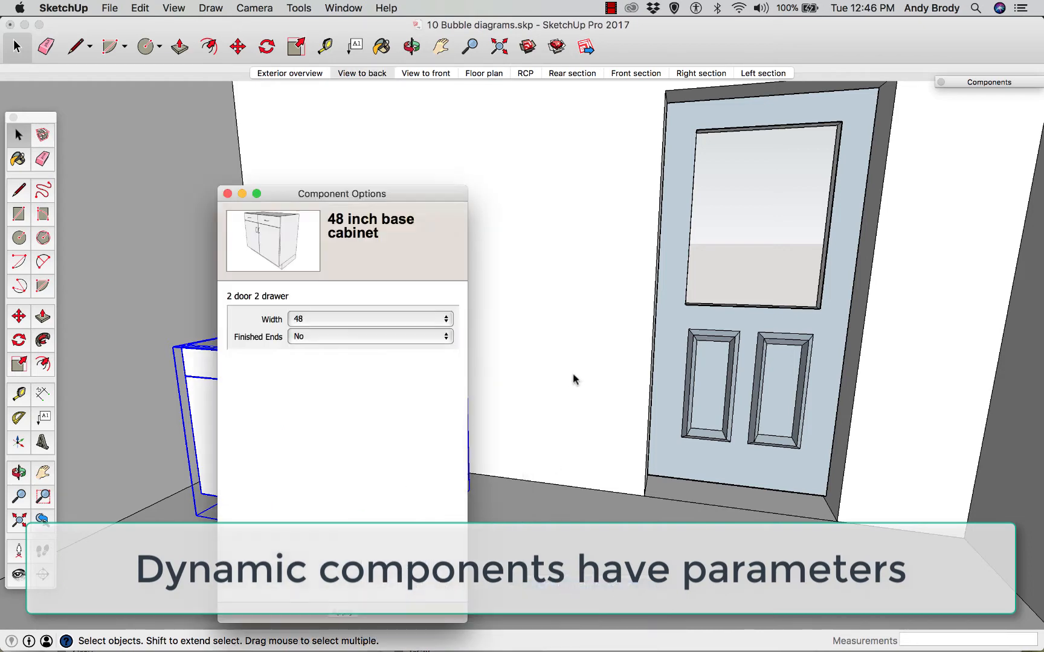
pyautogui.moveTo(317, 191); pyautogui.dragTo(821, 128)
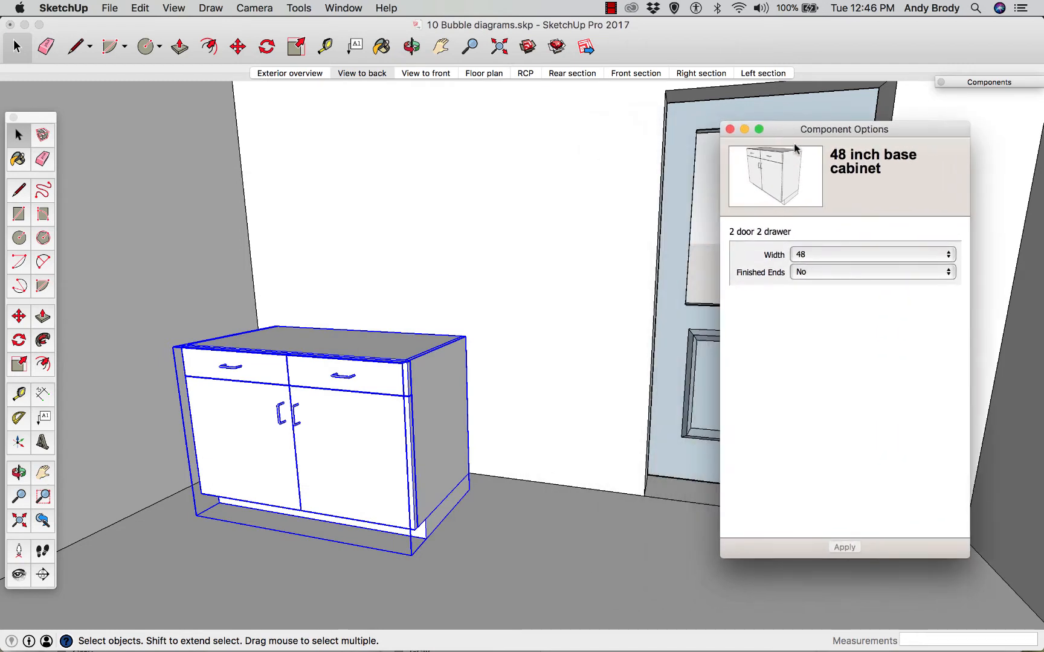
# Step: Set the base cabinet's width to 36 and its finished ends to Both, and apply the changes
pyautogui.click(944, 254)
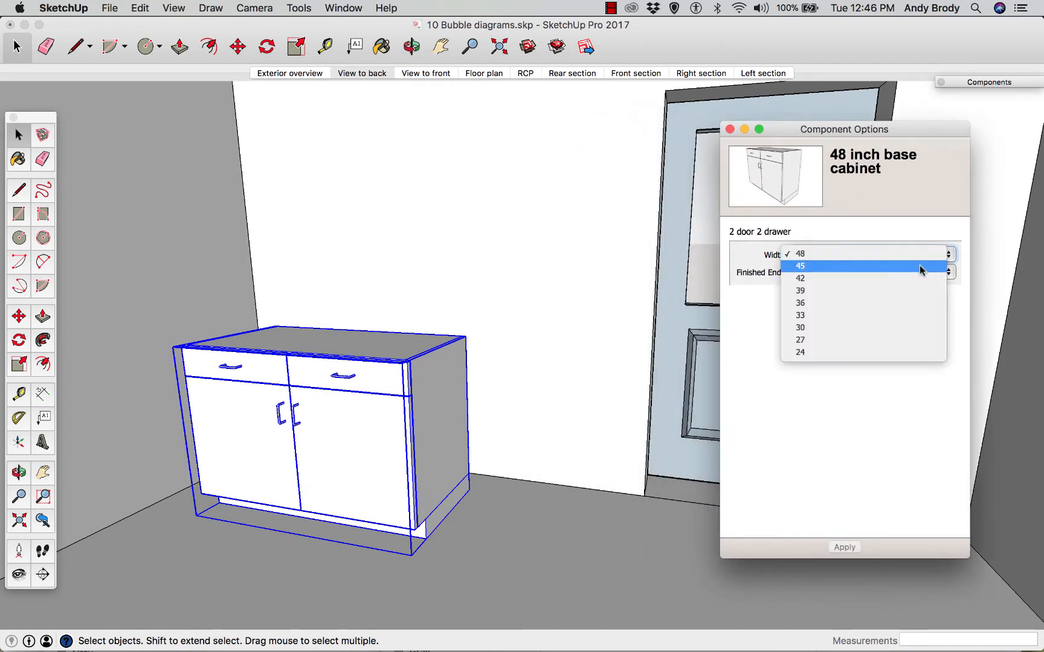
pyautogui.click(899, 302)
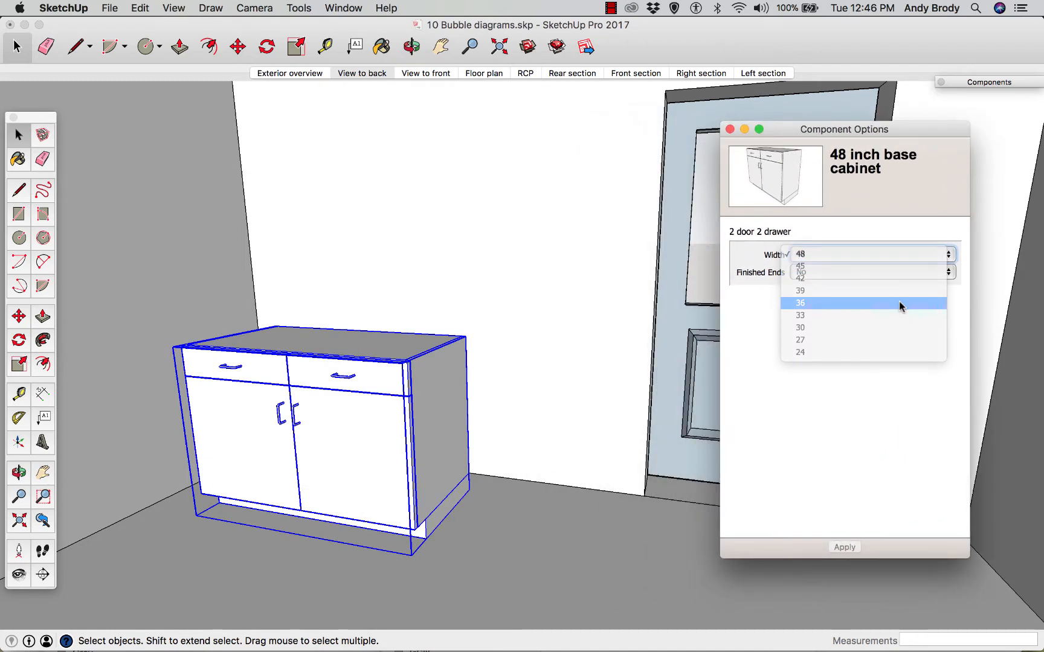
pyautogui.click(886, 273)
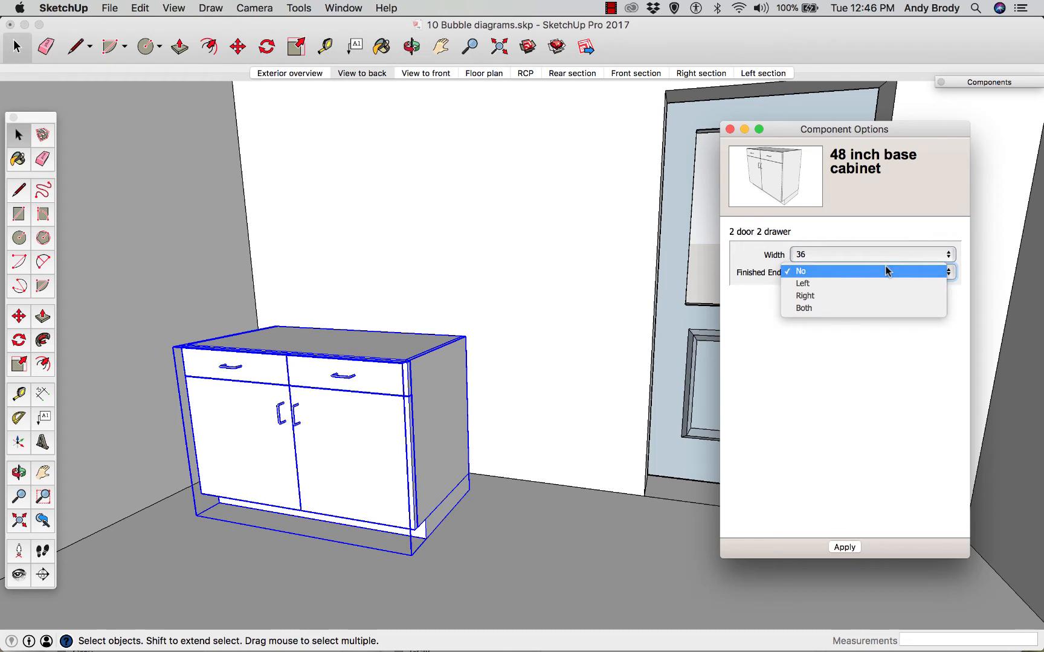
pyautogui.click(886, 308)
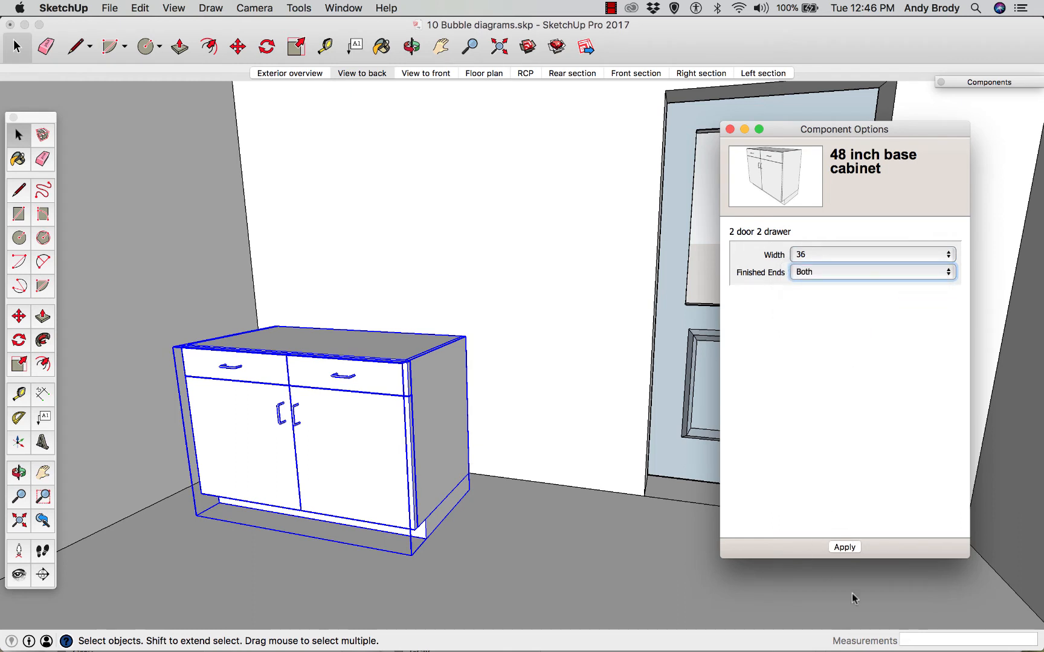
pyautogui.click(844, 547)
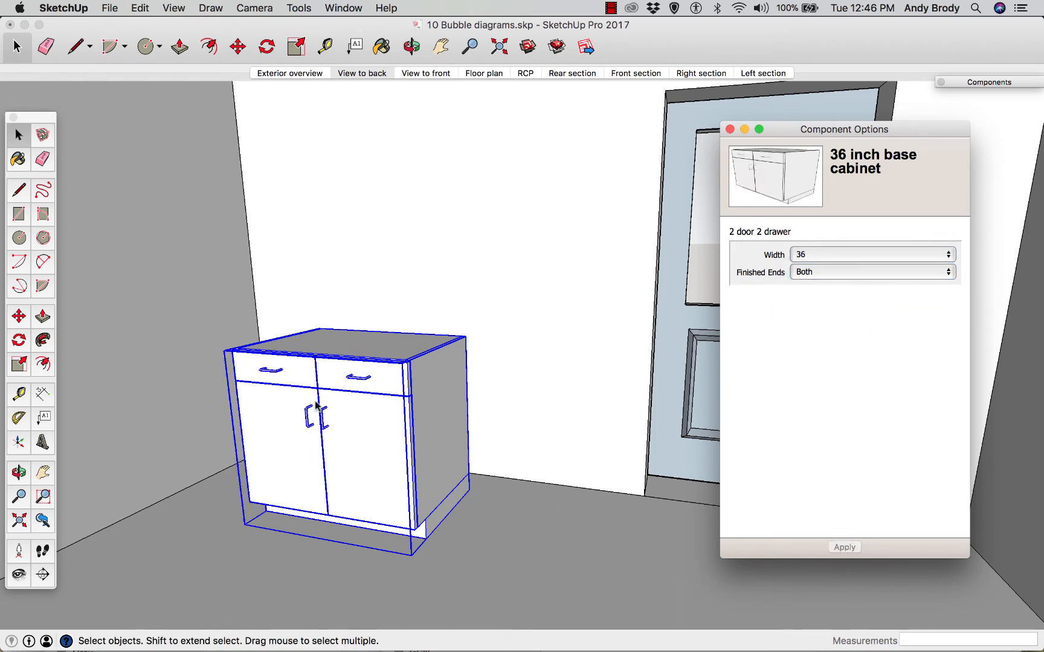
# Step: Set the base cabinet's width to 24, apply the change and close the component options
pyautogui.click(855, 254)
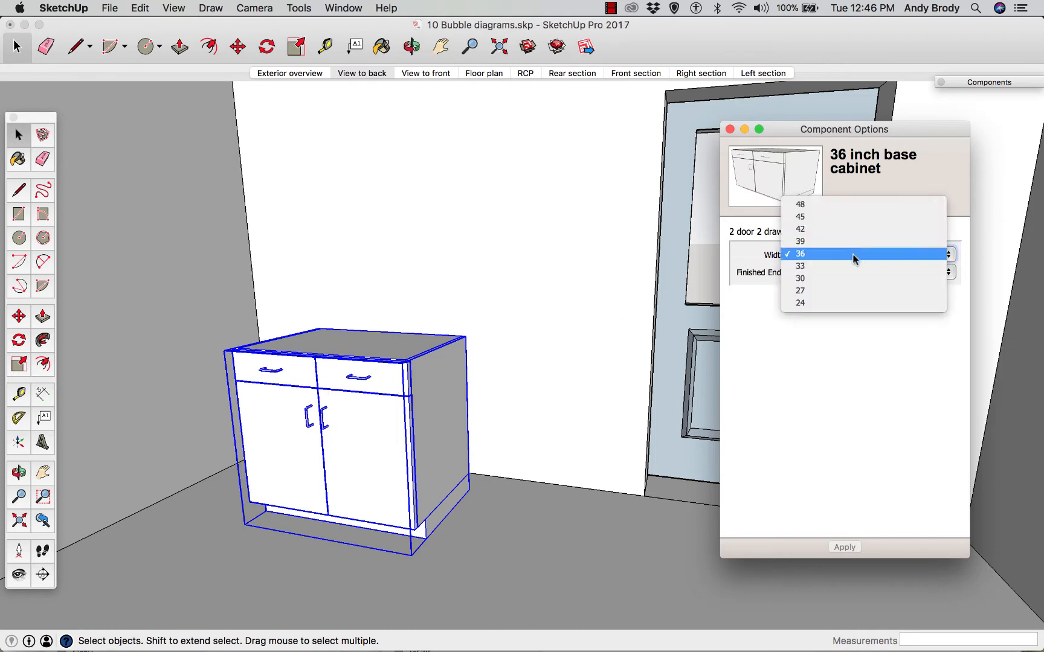
pyautogui.click(848, 303)
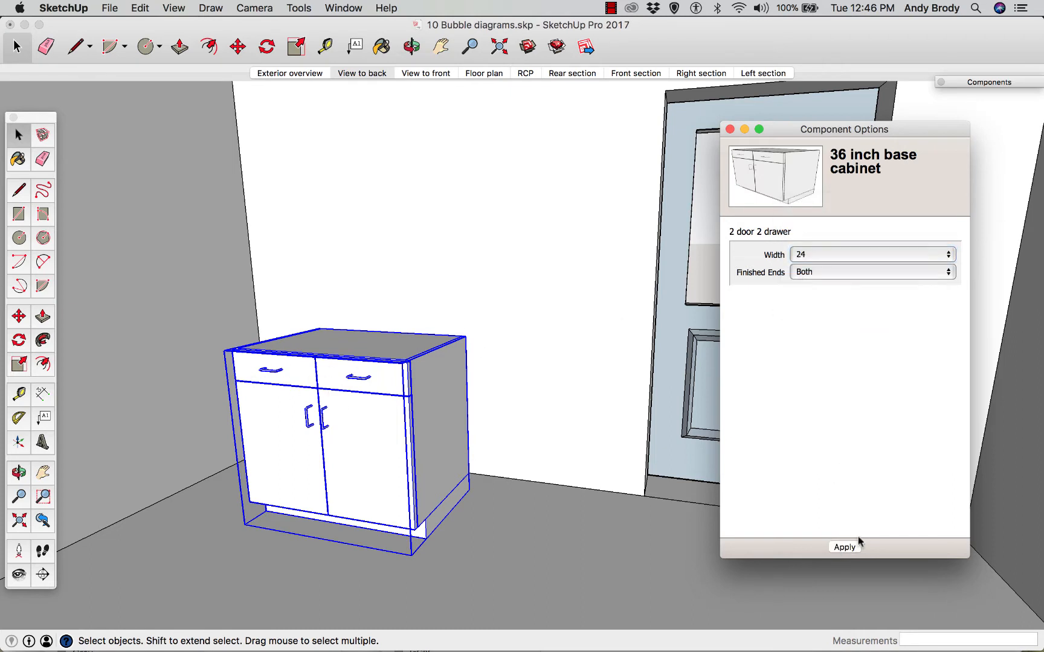
pyautogui.click(847, 546)
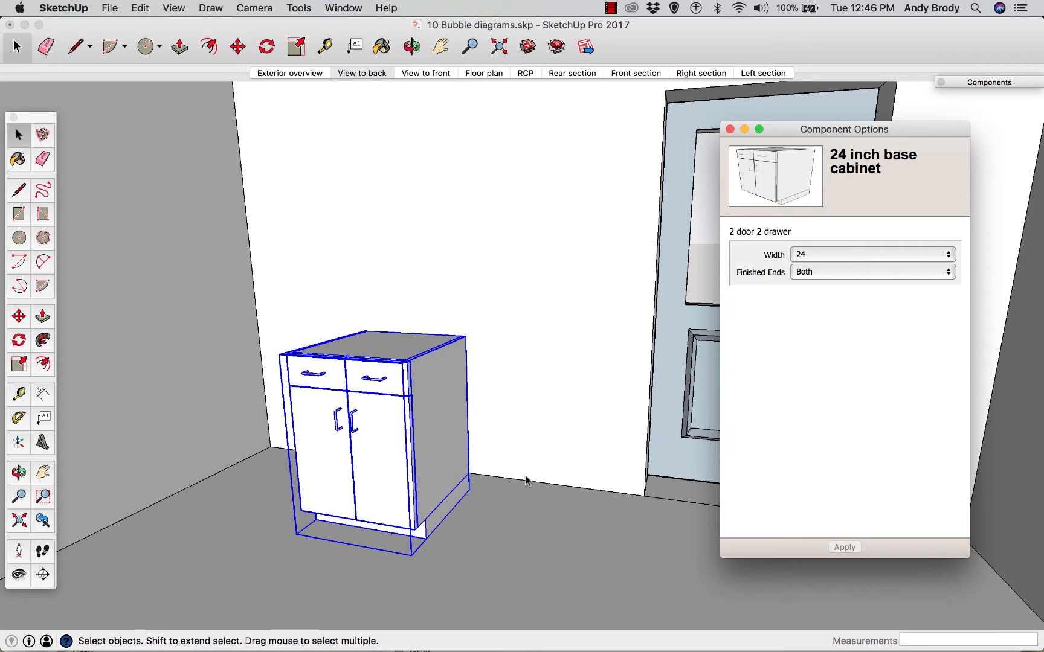
pyautogui.click(730, 129)
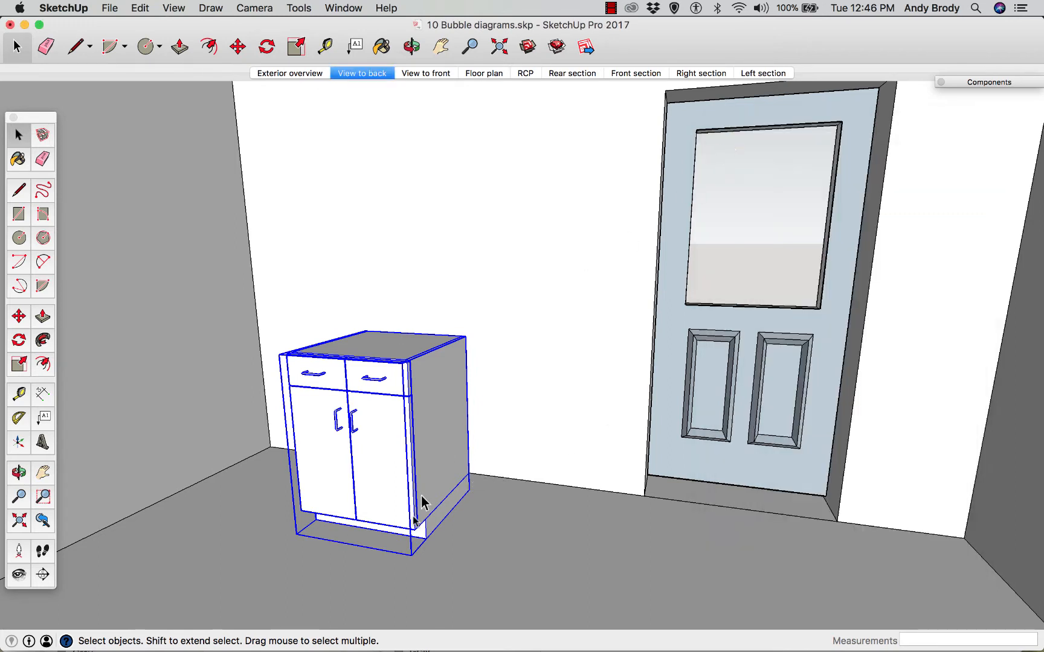
# Step: Move the base cabinet 2' 8 1/2" along the back wall toward the door
pyautogui.press('m')
pyautogui.click(466, 492)
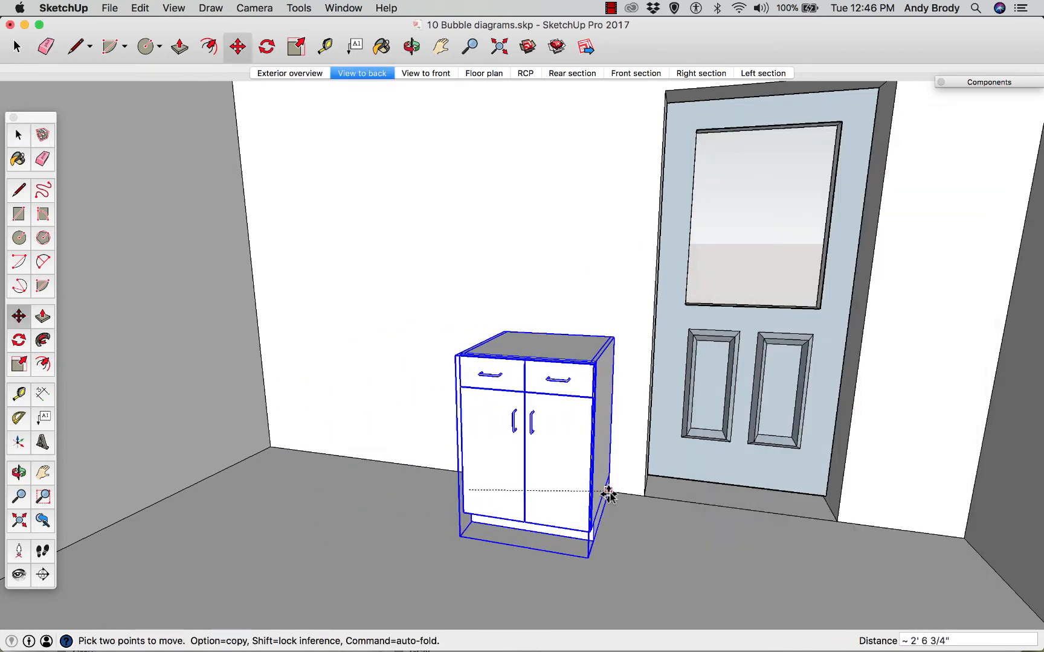
pyautogui.click(617, 493)
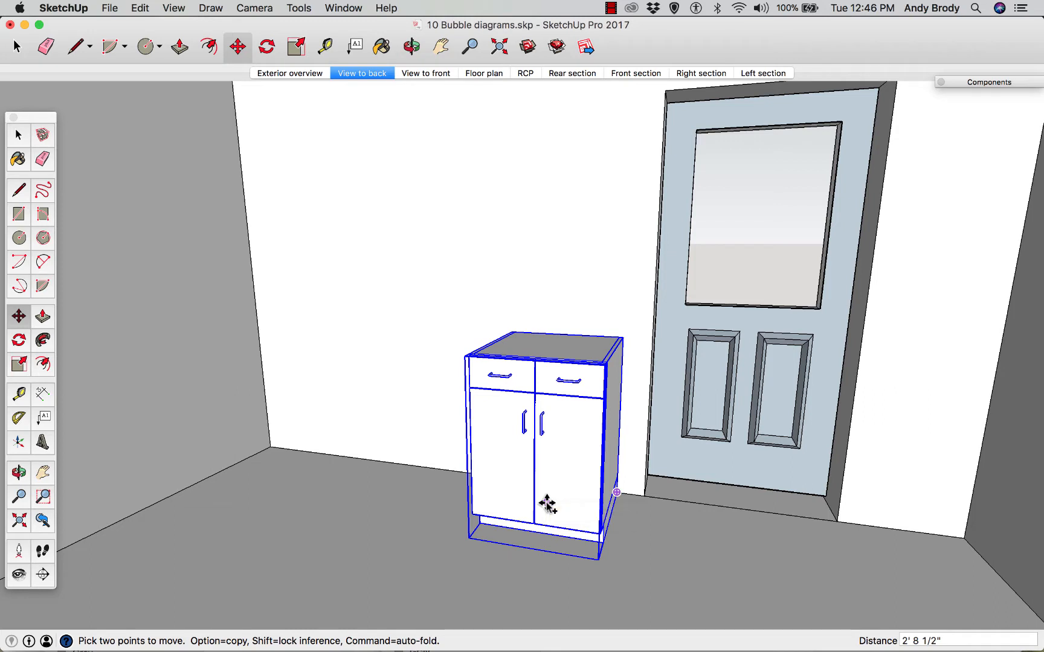
# Step: Copy the base cabinet 3' 5" along the red axis, away from the door
pyautogui.click(616, 492)
pyautogui.press('alt')
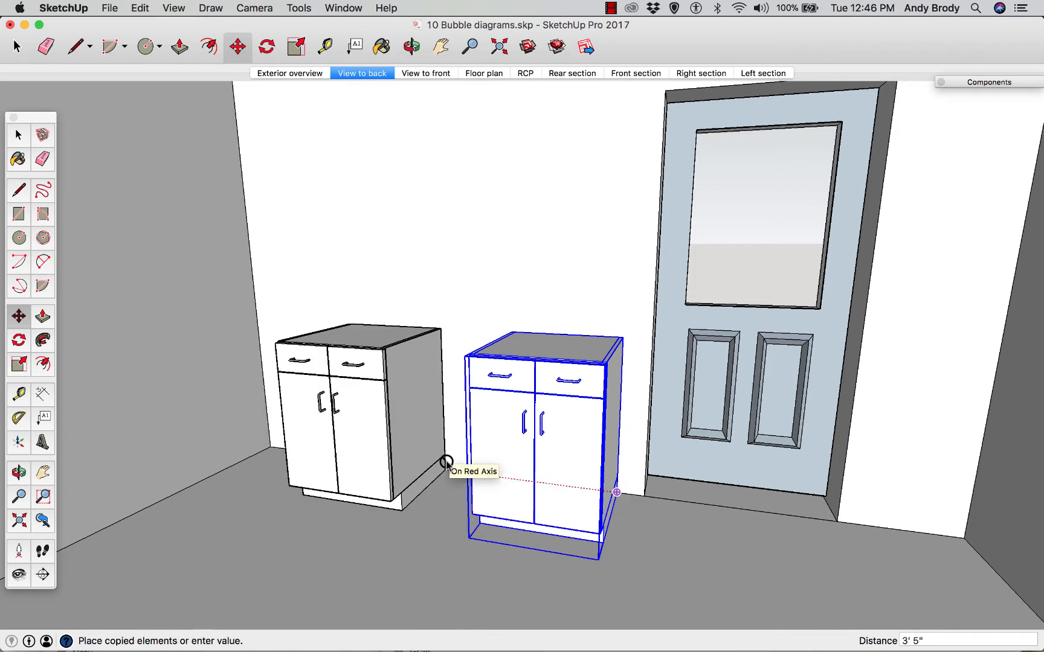
pyautogui.click(445, 462)
pyautogui.press('space')
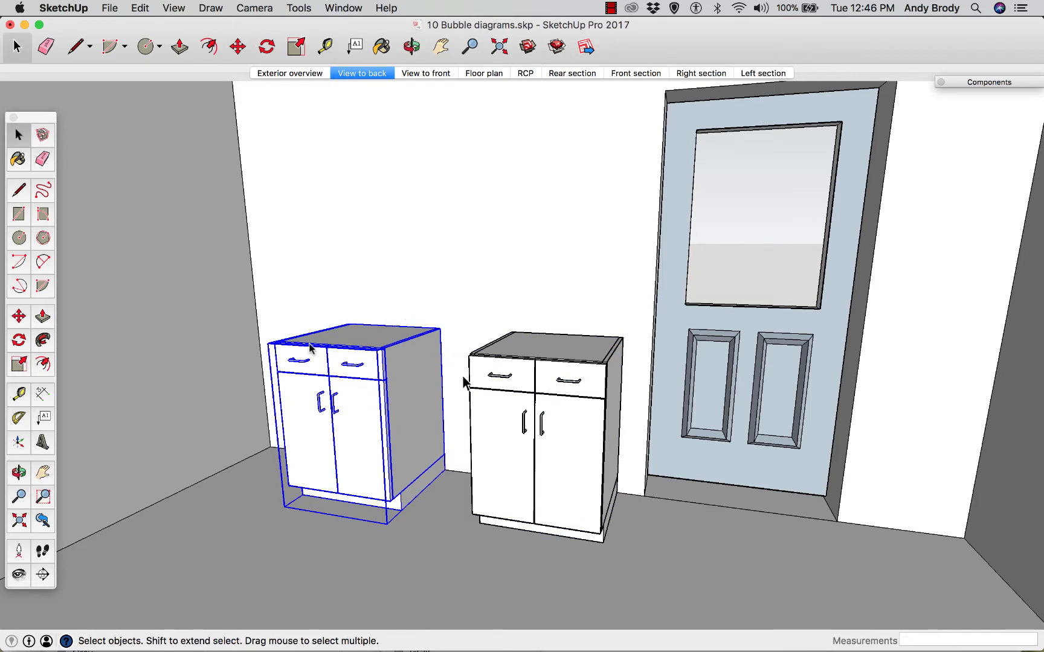
# Step: Bring up the copied cabinet's dynamic component options, set its width to 48 and apply the change
pyautogui.rightClick(350, 362)
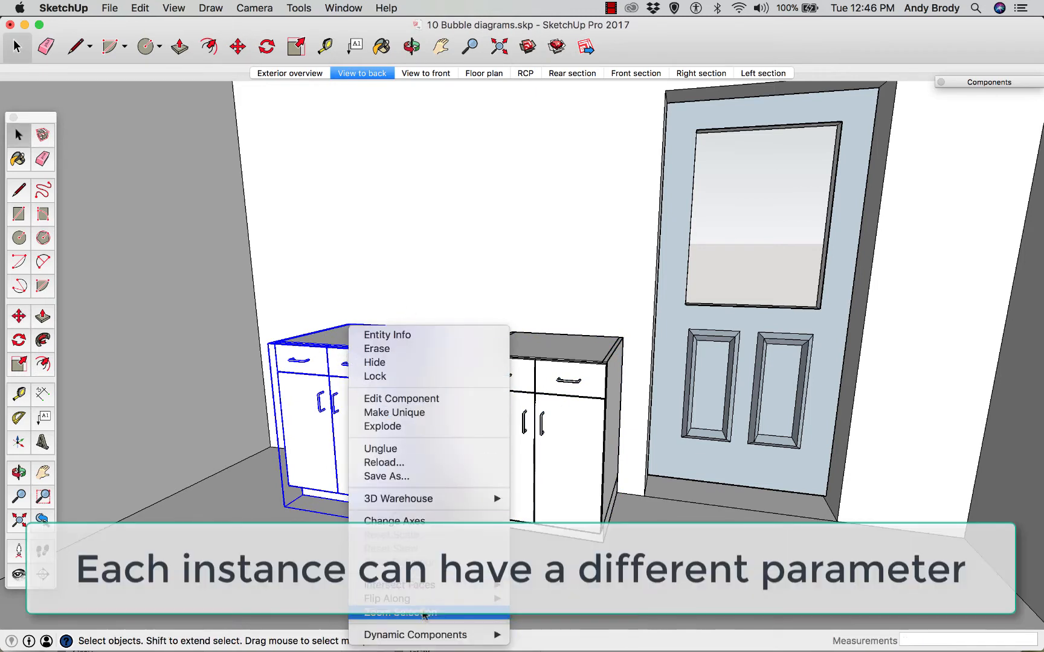
pyautogui.click(539, 585)
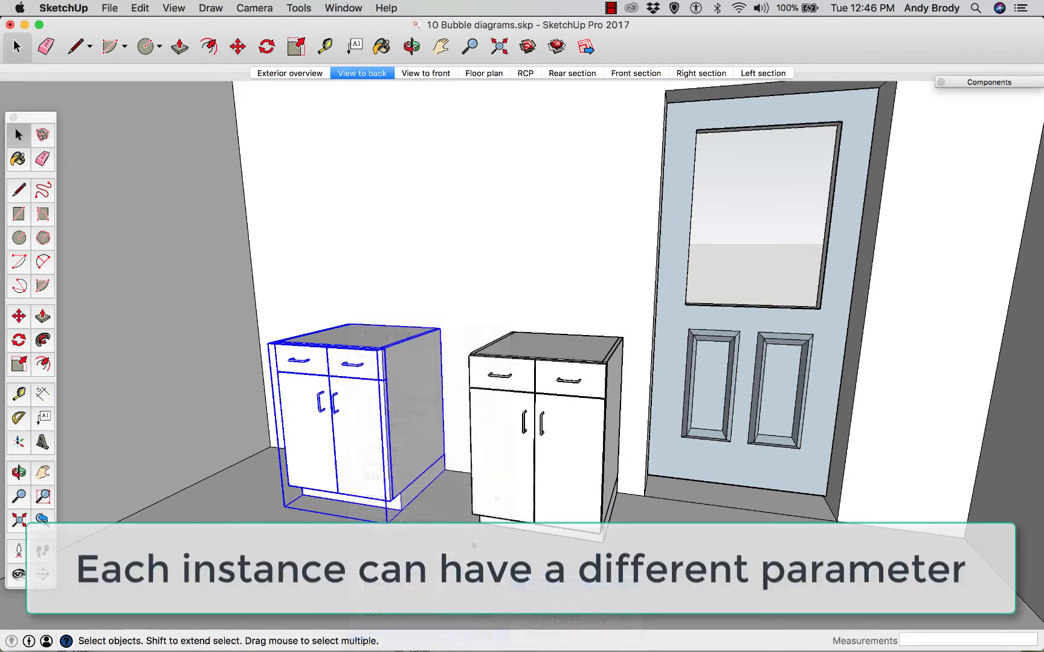
pyautogui.click(848, 254)
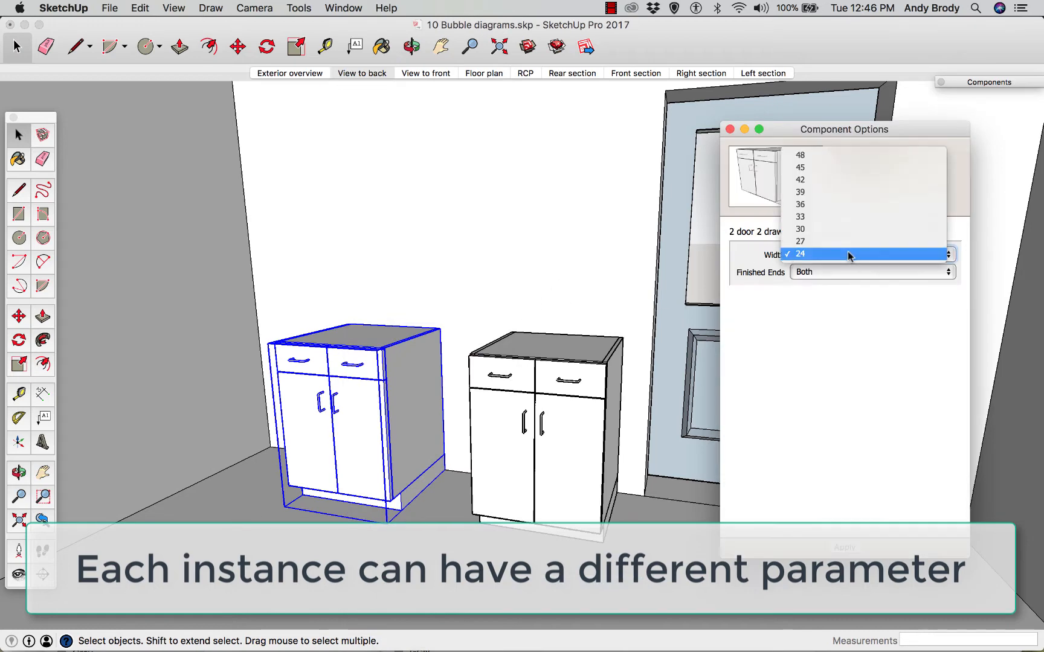
pyautogui.click(840, 156)
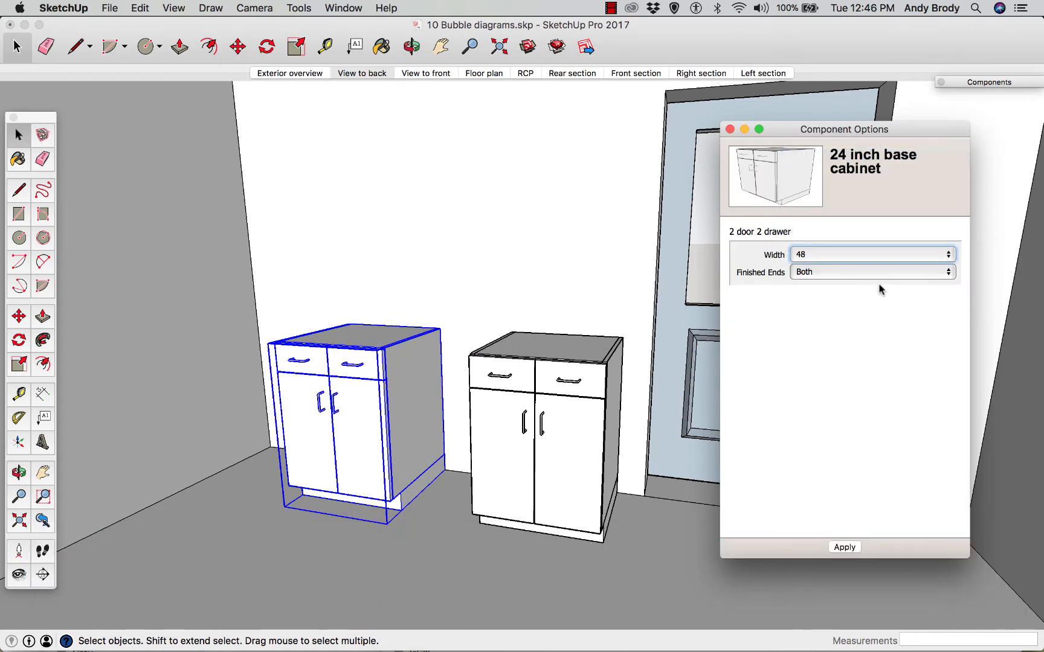
pyautogui.click(843, 548)
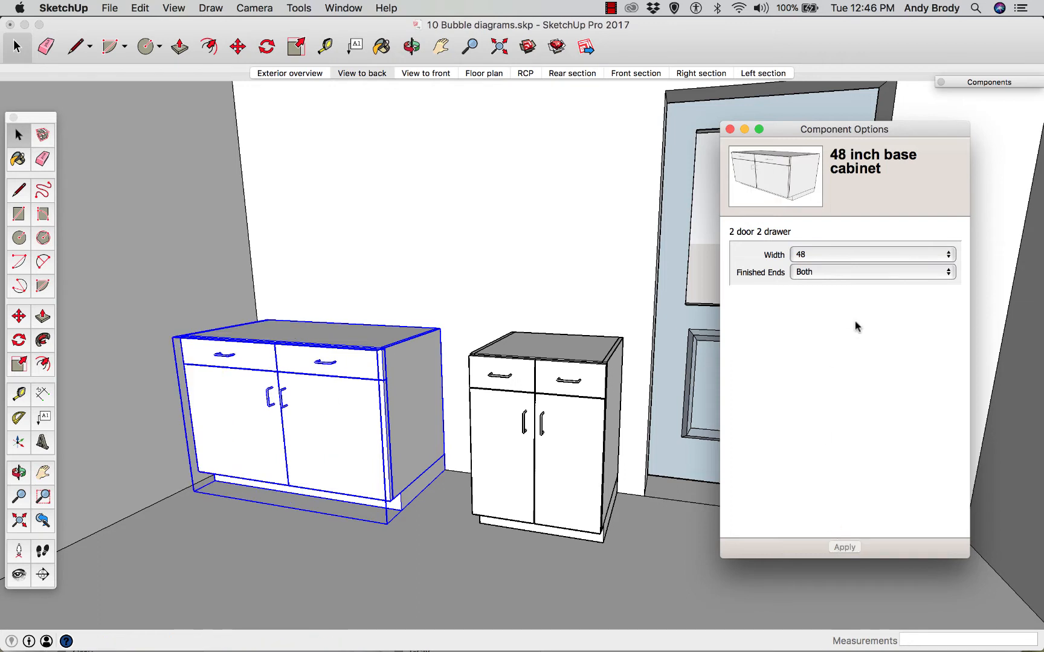
pyautogui.click(862, 276)
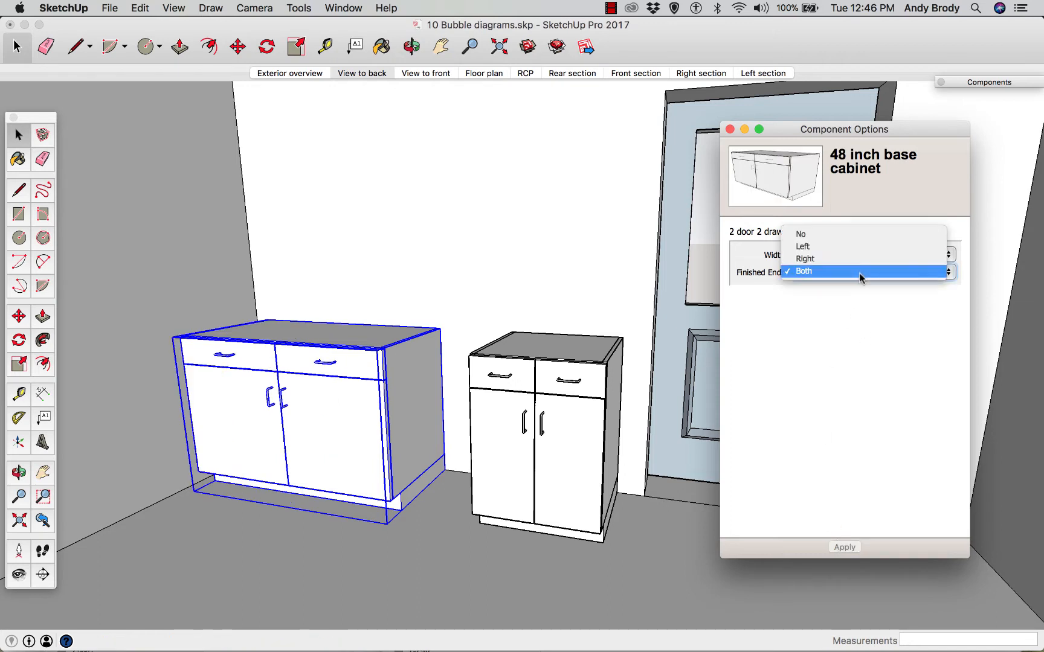
pyautogui.click(848, 231)
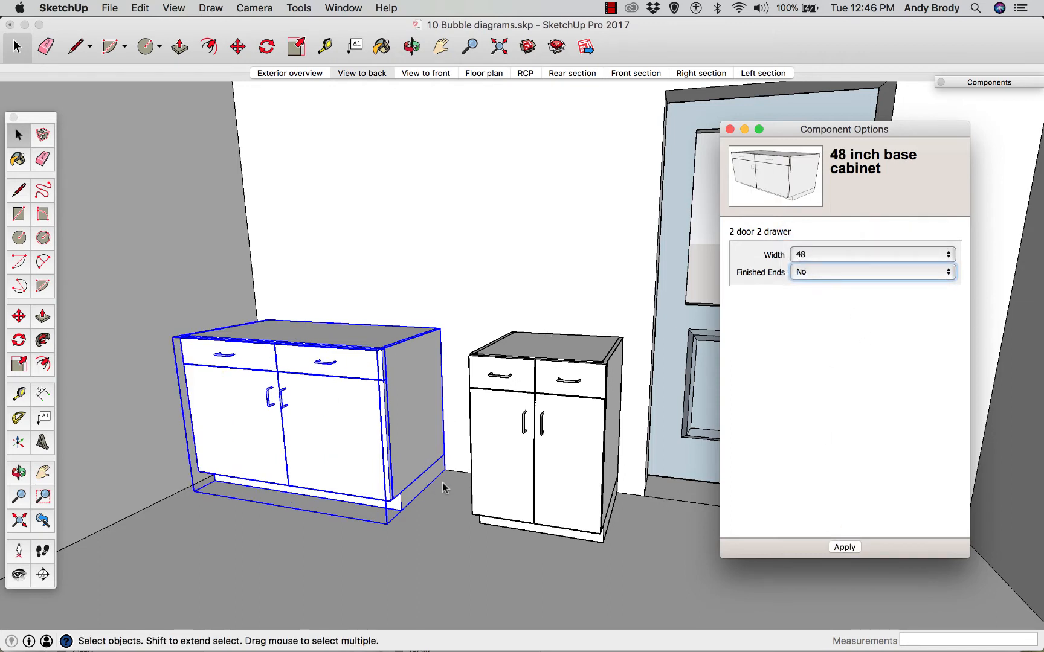
pyautogui.click(376, 545)
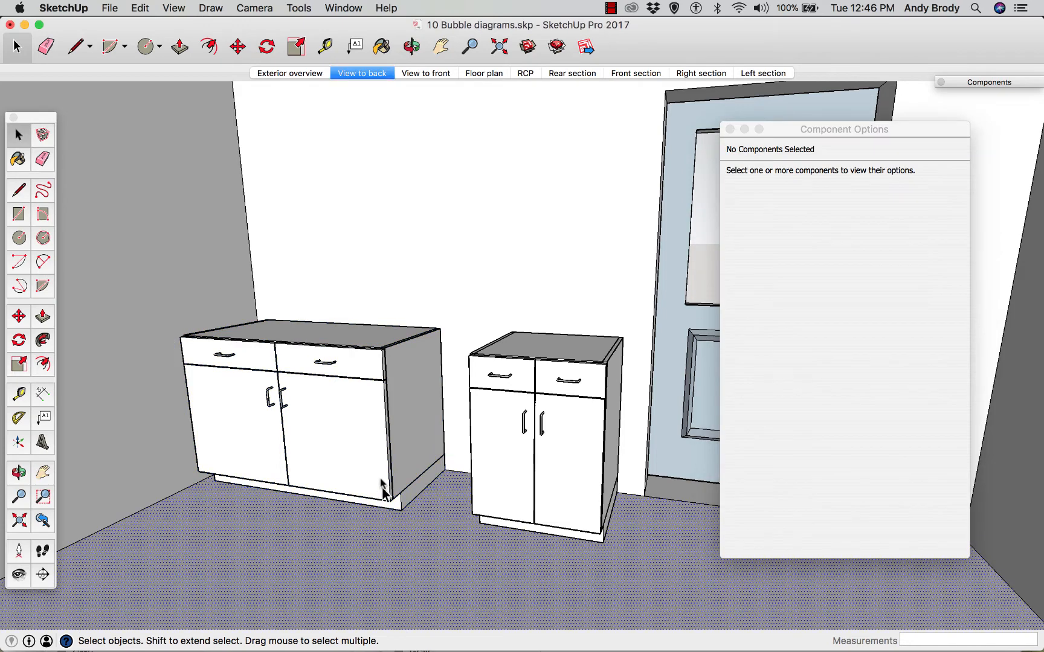
# Step: Set the width of the base cabinet nearer the door to 36 and apply the change
pyautogui.click(539, 468)
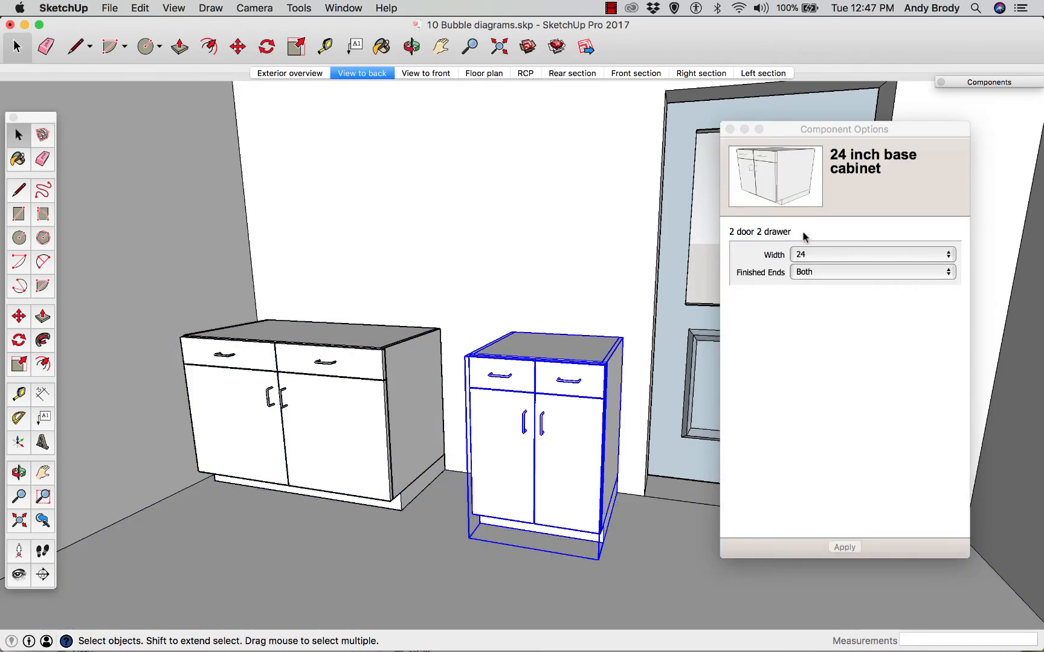
pyautogui.click(825, 255)
pyautogui.click(826, 254)
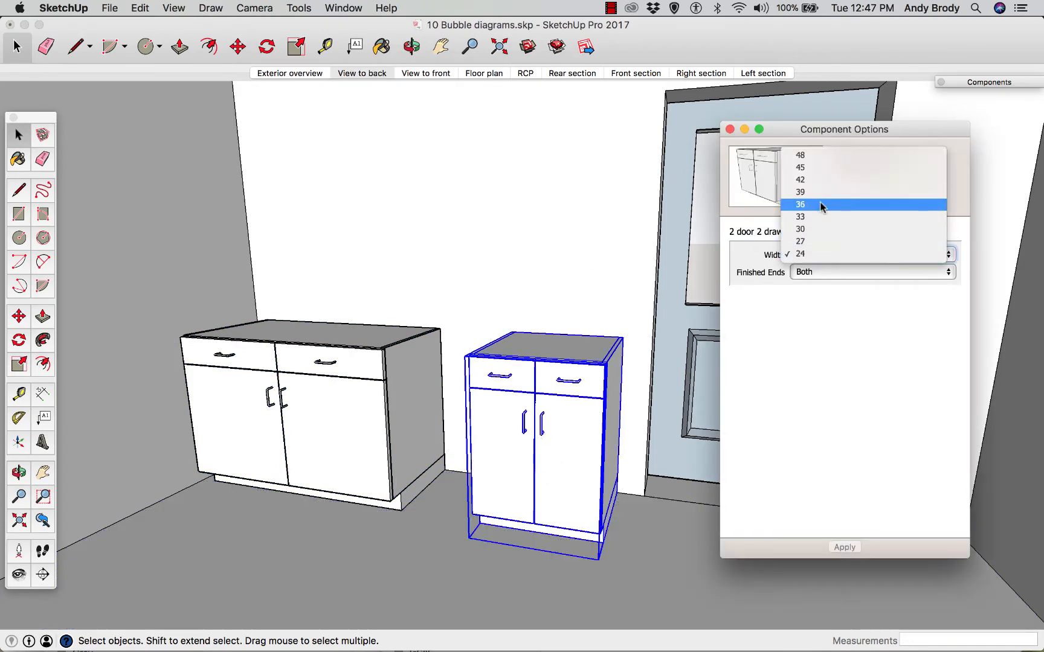
pyautogui.click(822, 205)
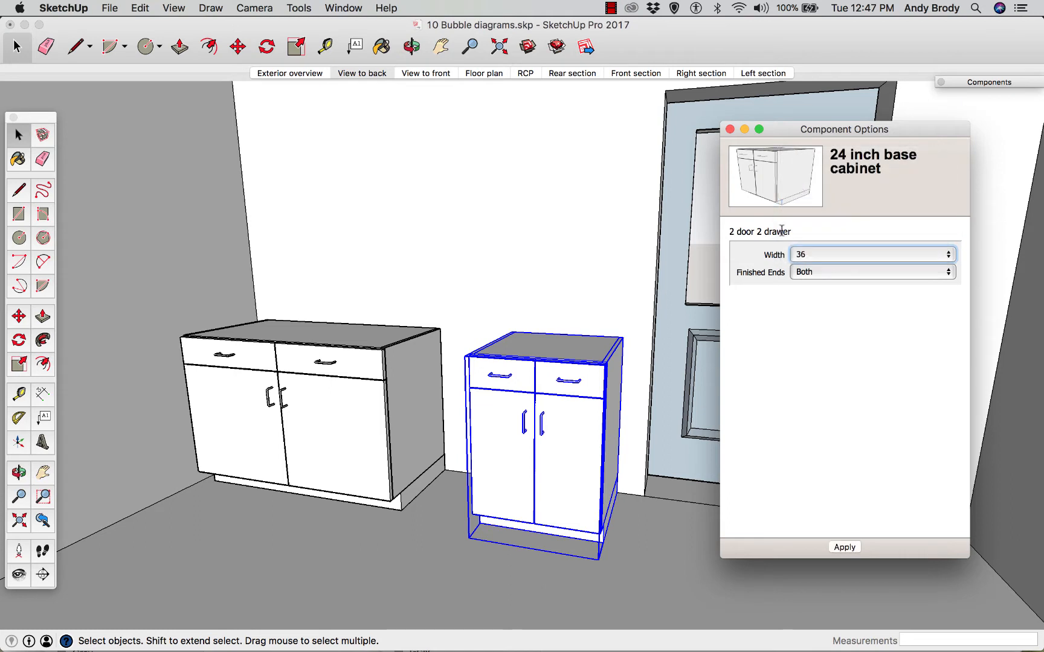
pyautogui.click(843, 548)
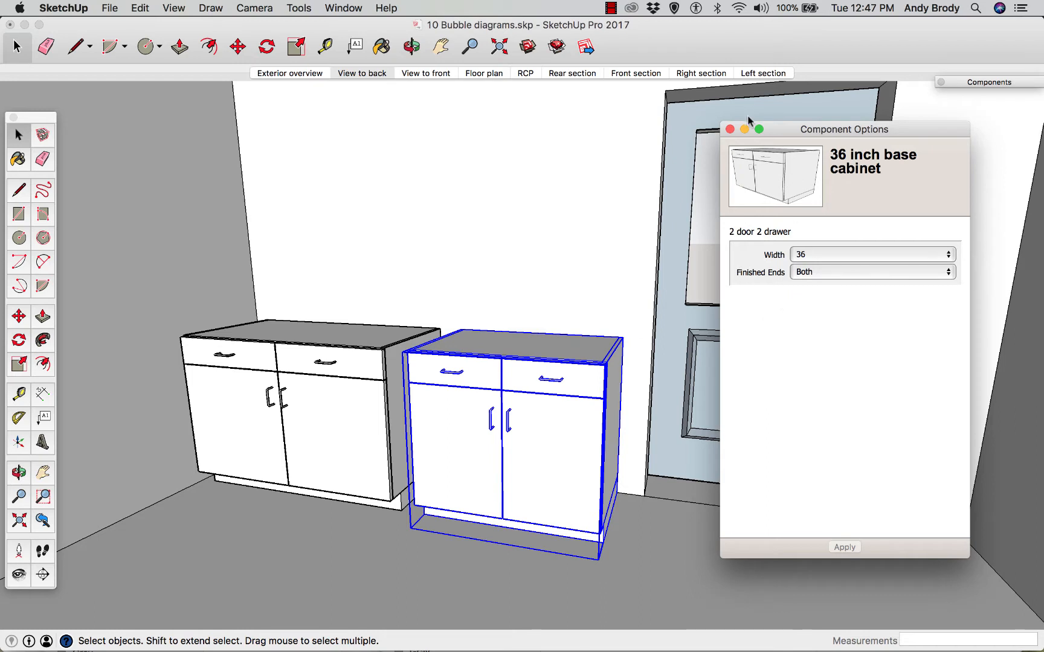
# Step: Close the component options and move the 36-inch cabinet 4 1/4" along the wall toward the 48-inch cabinet
pyautogui.click(729, 129)
pyautogui.press('m')
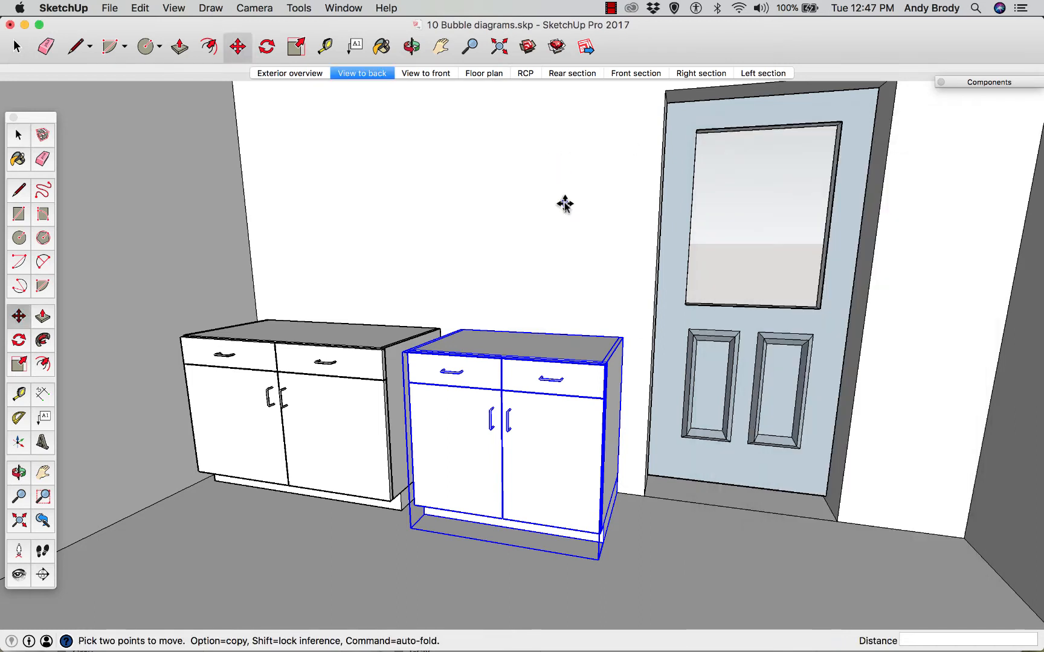
pyautogui.click(563, 204)
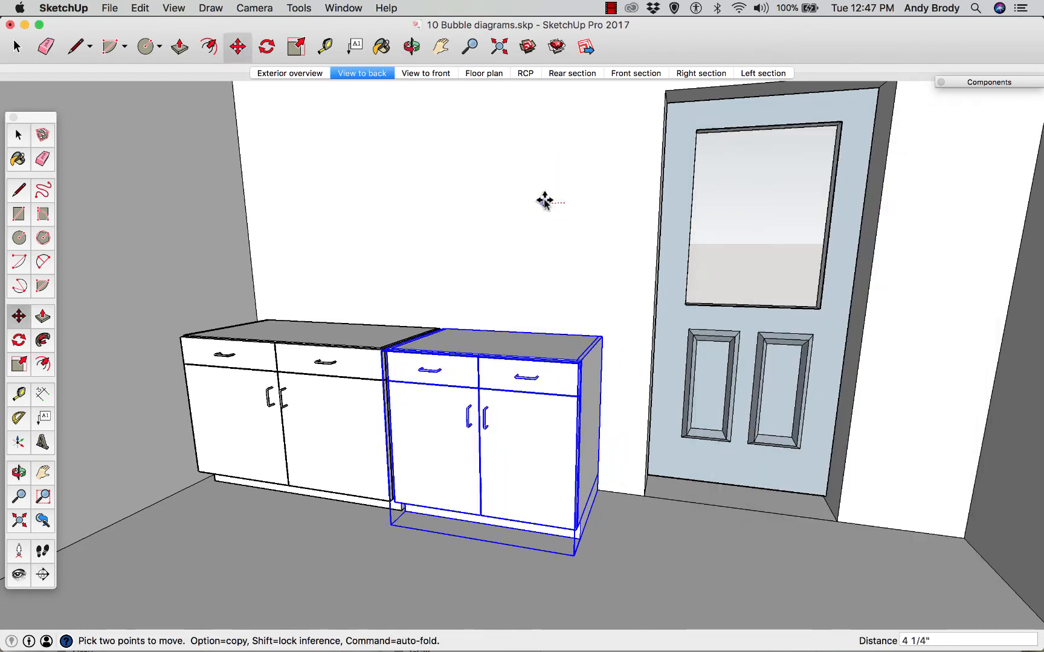
pyautogui.scroll(-3, 647, 273)
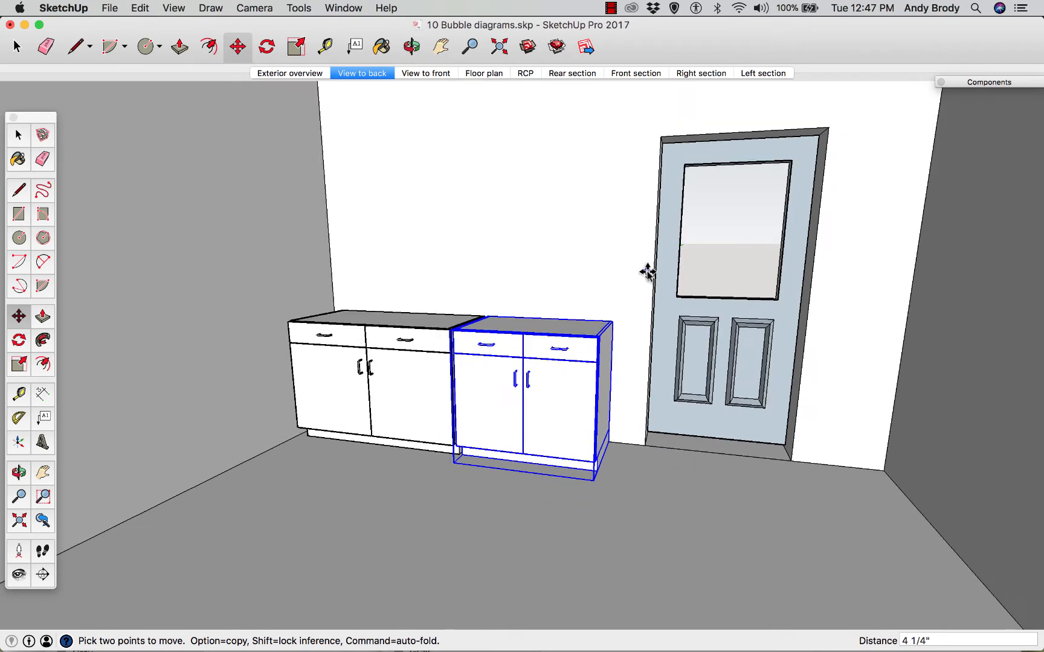
# Step: Switch to the Floor plan scene and search the component library for "cafe seating"
pyautogui.moveTo(648, 272); pyautogui.dragTo(446, 125, button='middle')
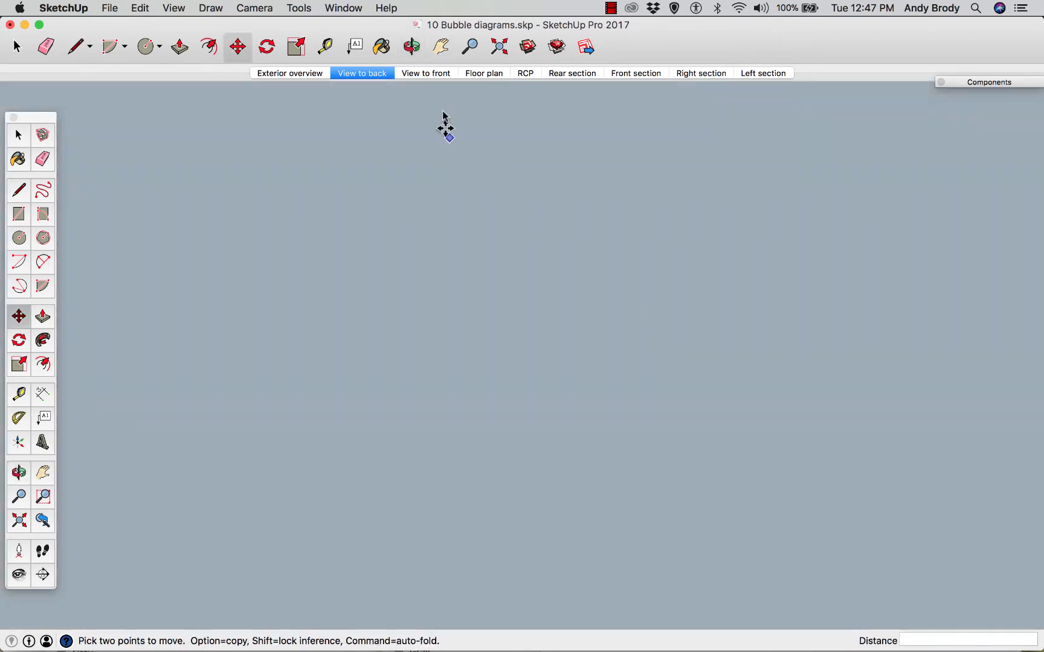
pyautogui.click(480, 73)
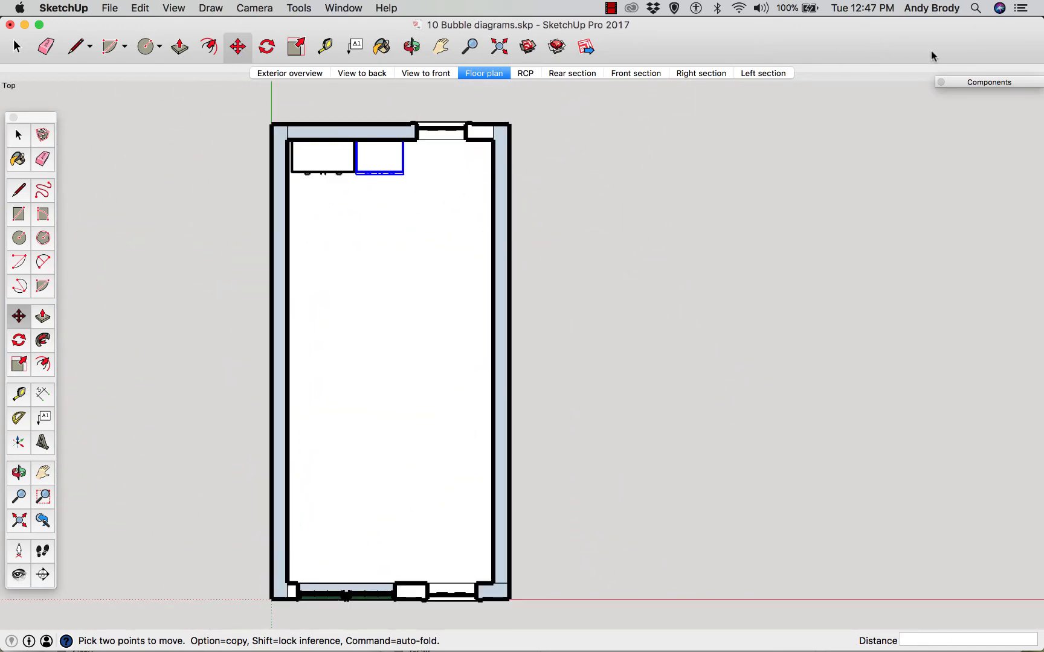
pyautogui.click(975, 83)
pyautogui.moveTo(935, 182); pyautogui.dragTo(840, 181)
pyautogui.write('cafe seating')
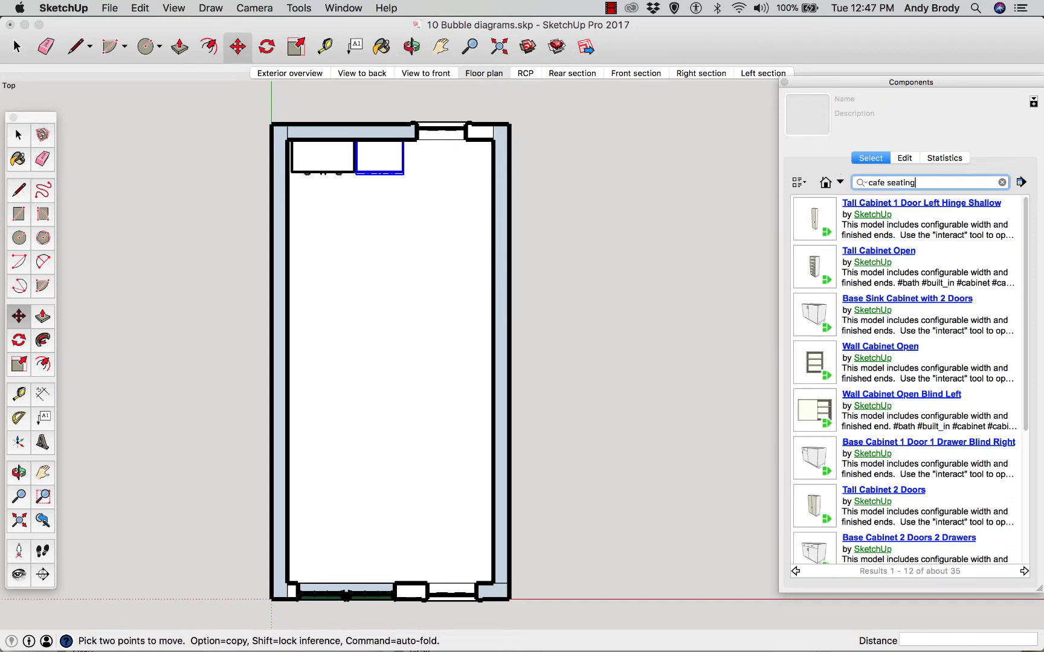
pyautogui.press('Return')
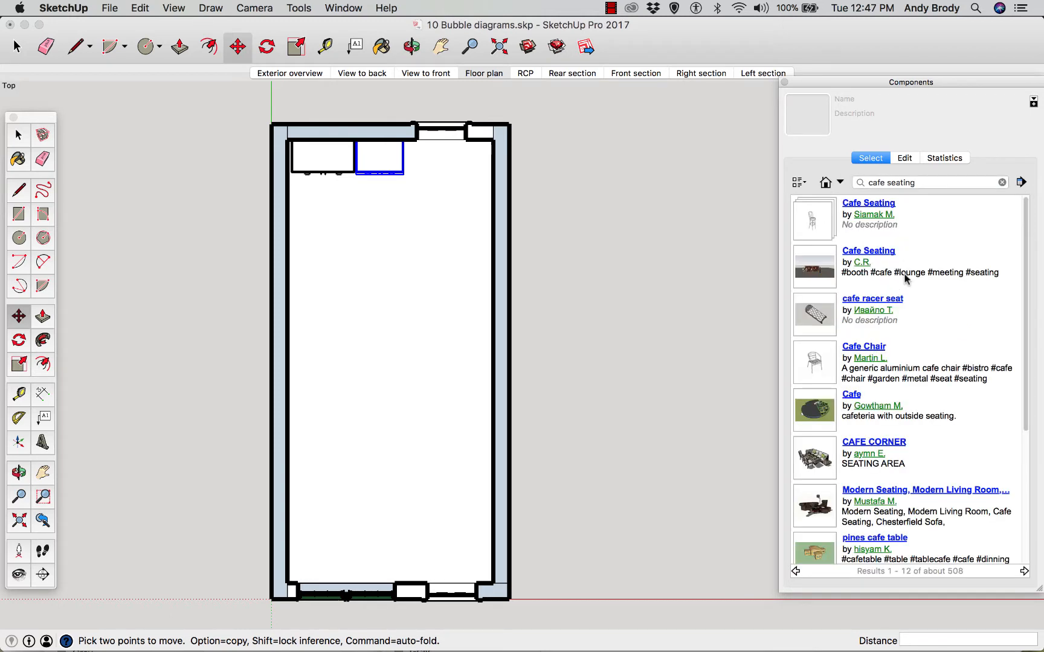
# Step: Open the Cafe Seating collection and place the Chaise gris HARRY'S chair outside the room, near the plan's lower-right corner
pyautogui.click(813, 222)
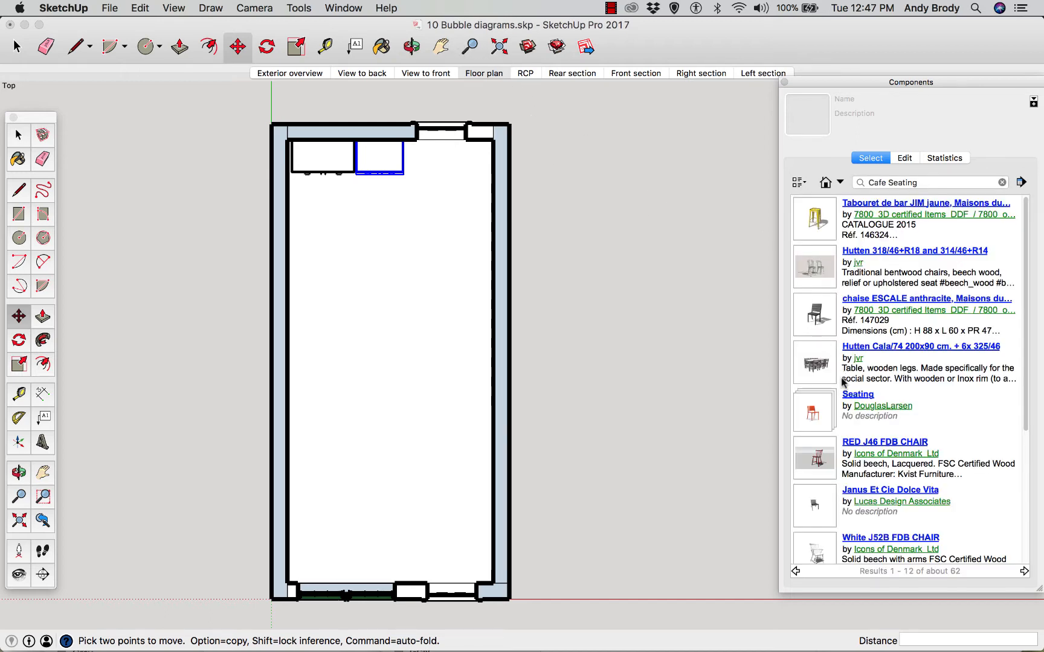
pyautogui.click(820, 410)
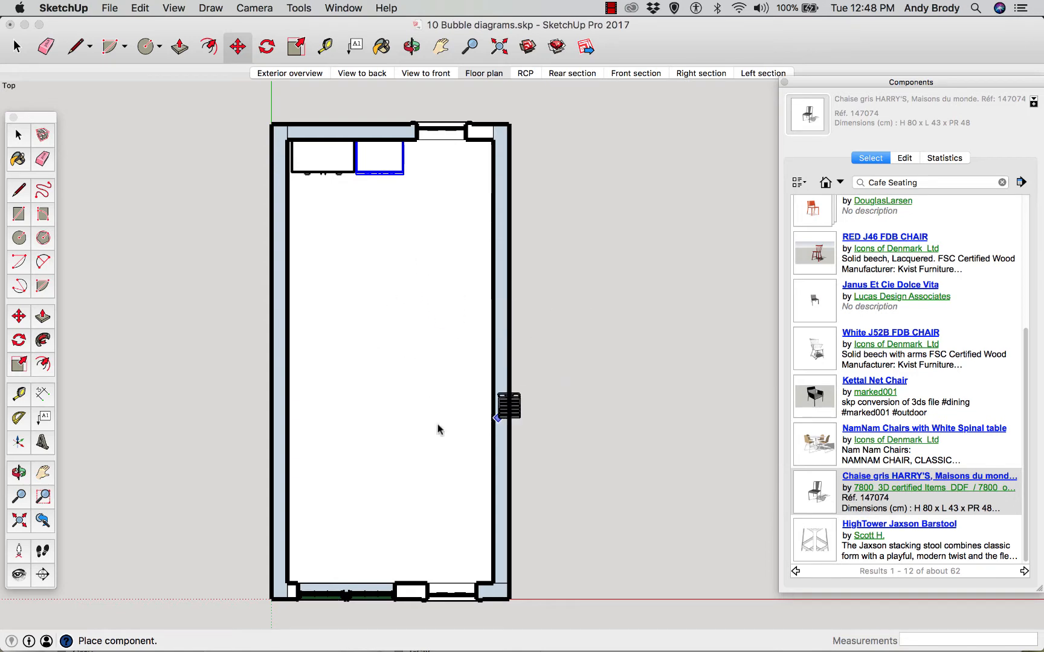
pyautogui.click(618, 512)
pyautogui.press('q')
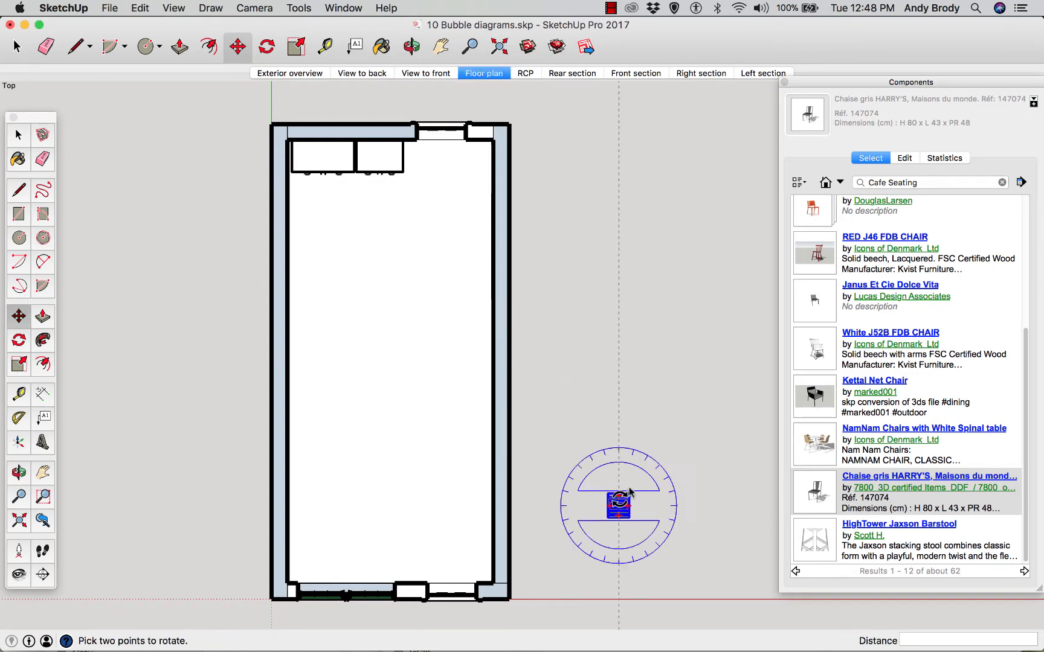
pyautogui.press('m')
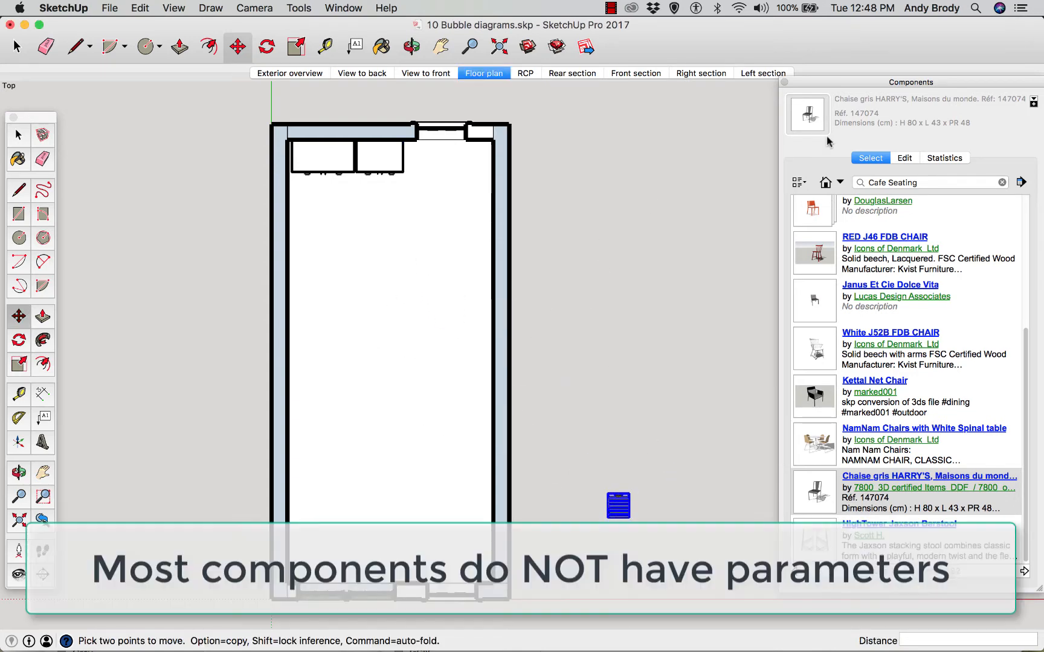
# Step: Collapse the component library and examine the placed chair up close in a tilted 3D view
pyautogui.click(784, 82)
pyautogui.scroll(5, 760, 555)
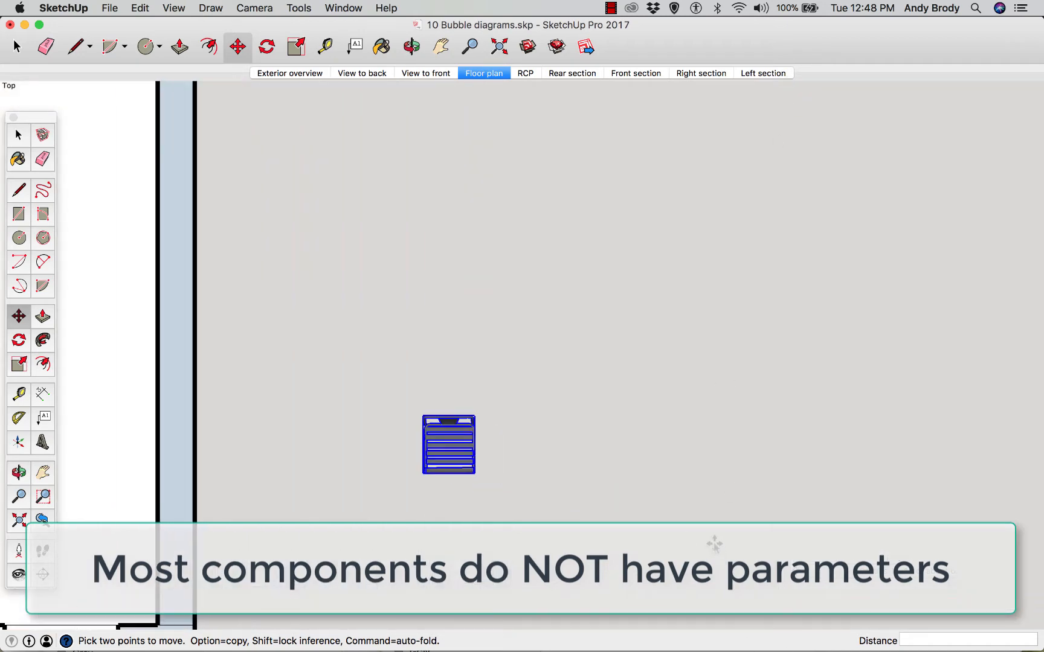
pyautogui.moveTo(469, 511); pyautogui.dragTo(518, 203, button='middle')
pyautogui.scroll(-1, 518, 204)
pyautogui.scroll(-3, 497, 279)
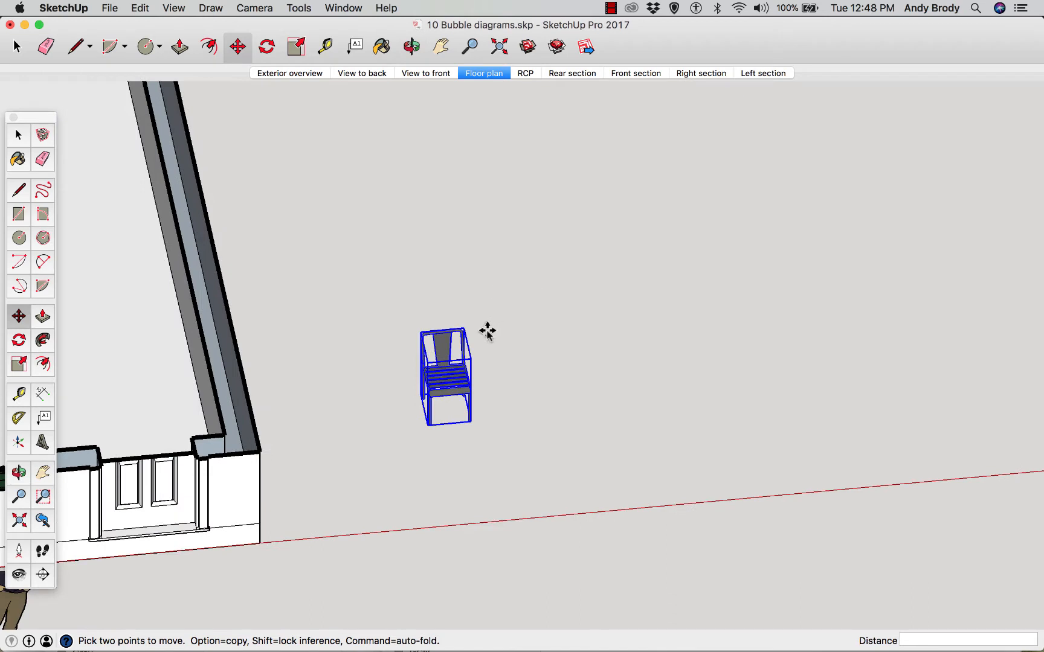
pyautogui.scroll(2, 487, 332)
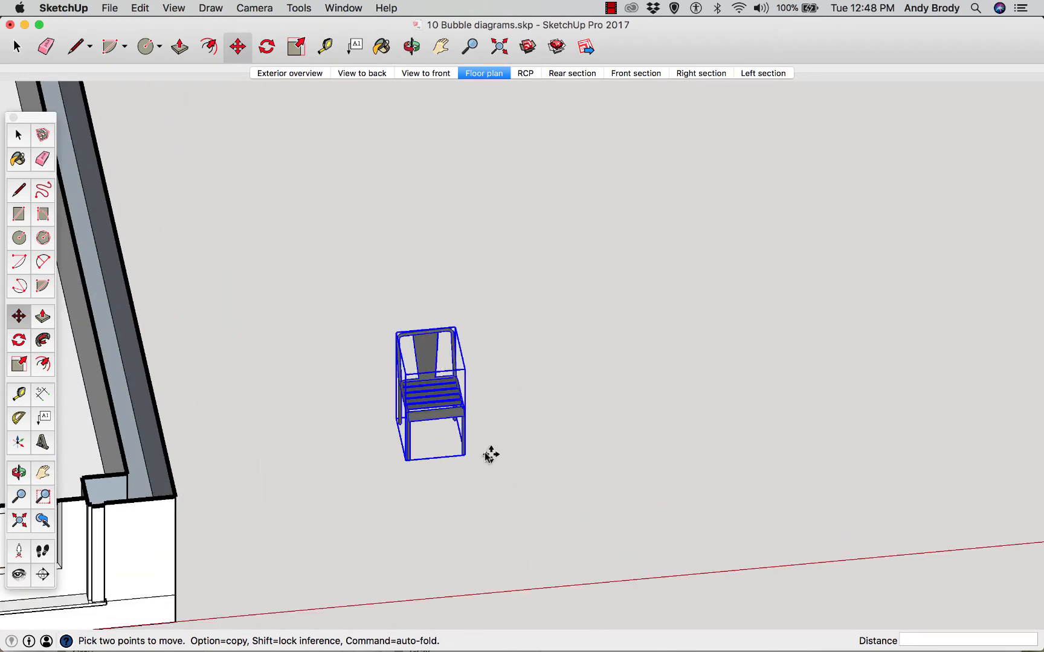
pyautogui.scroll(2, 491, 455)
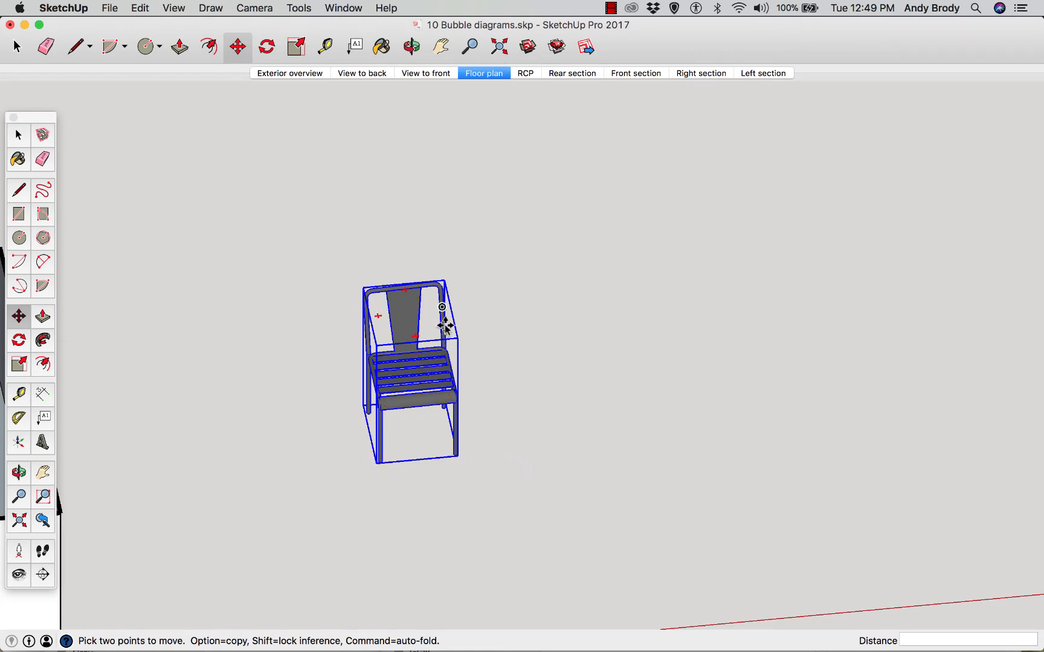
# Step: Move the chair about 1' 6 1/8" from a point beside it, and about 2' 2 1/8" from a point on its seat
pyautogui.click(487, 471)
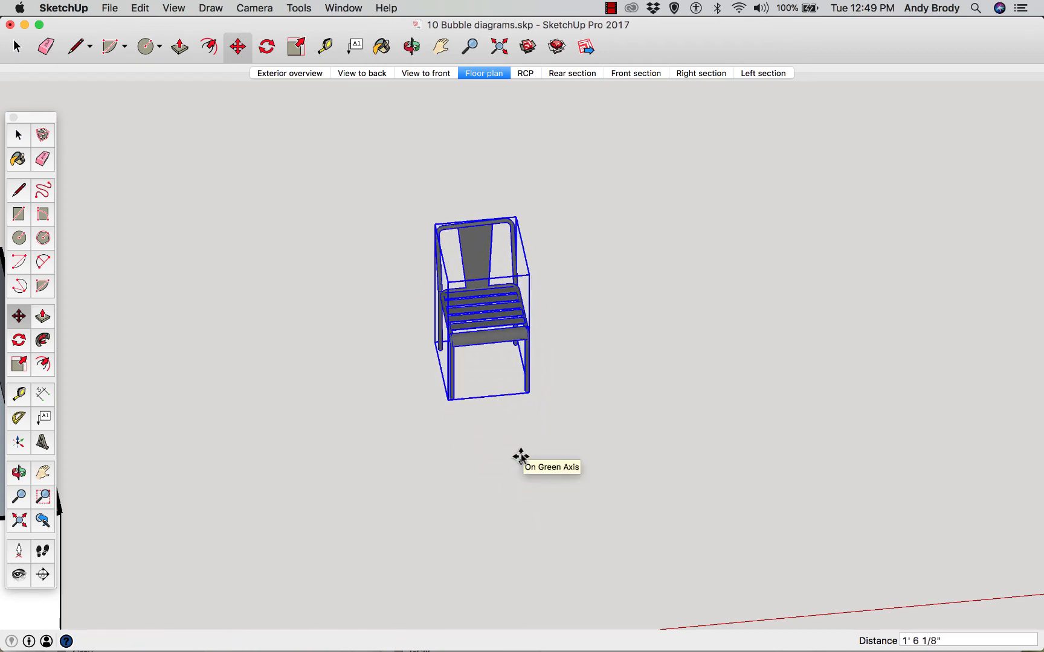
pyautogui.click(520, 459)
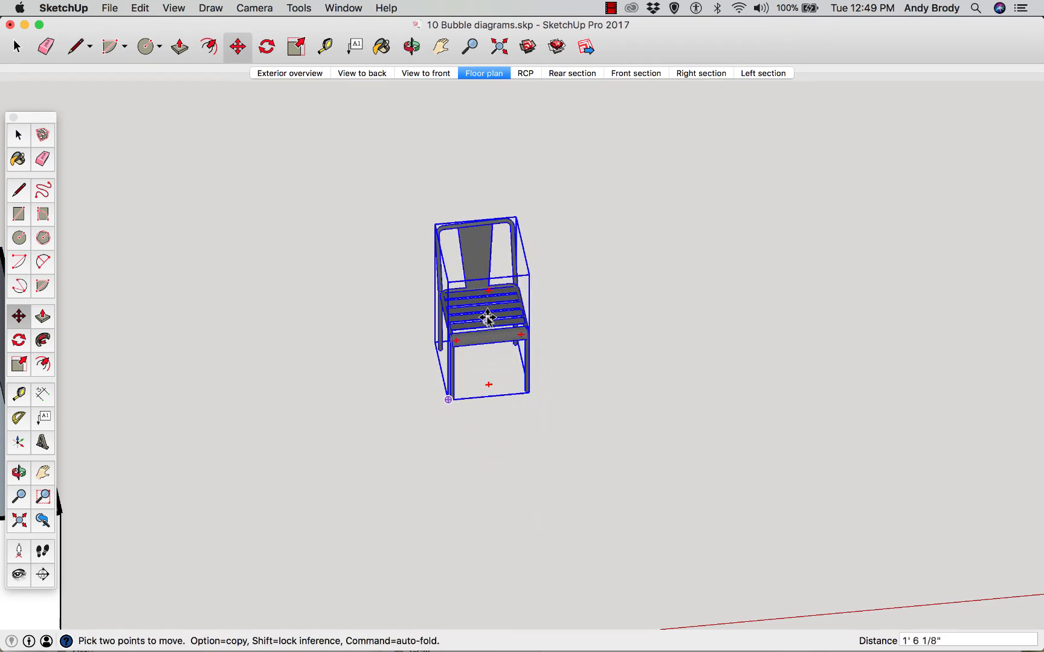
pyautogui.click(485, 318)
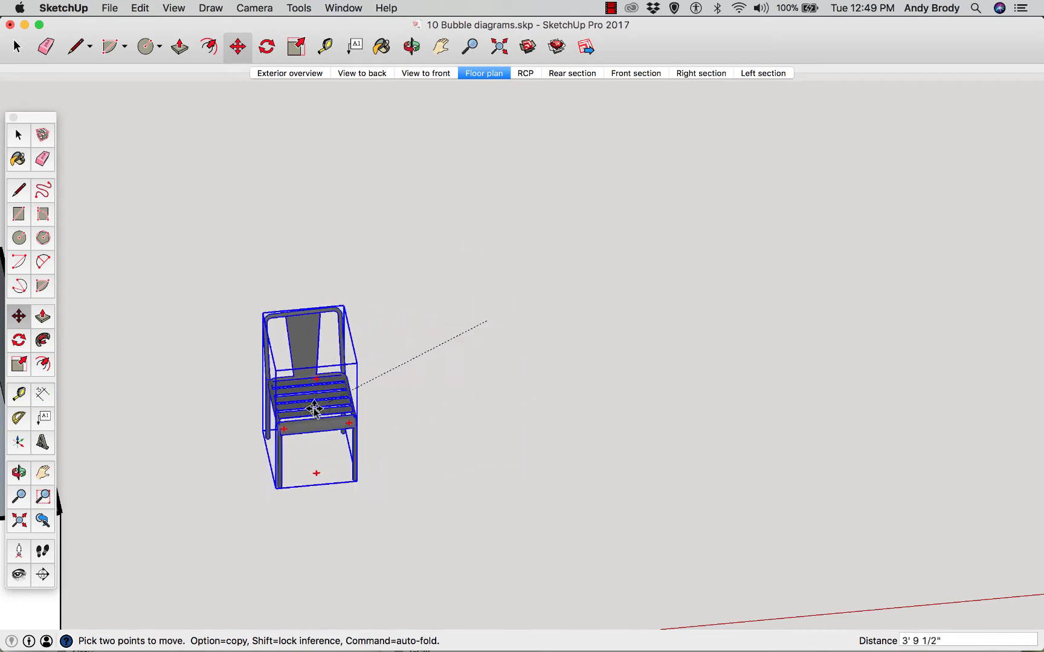
pyautogui.click(422, 387)
# Step: Move the chair about 7 1/2" freehand, starting from a point on the ground in front of it
pyautogui.scroll(2, 445, 426)
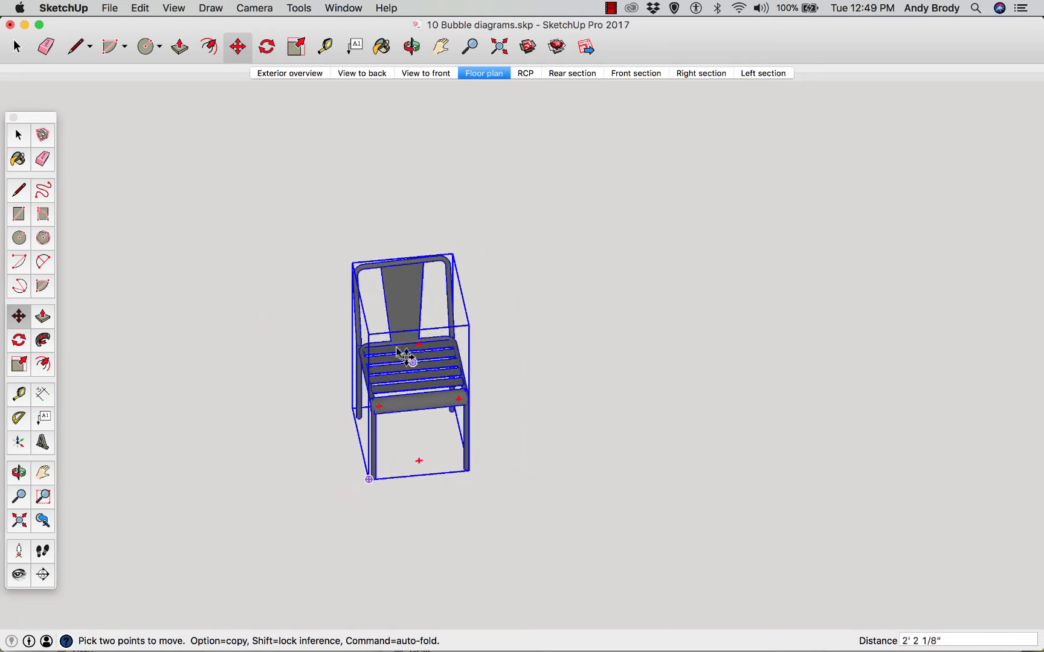
pyautogui.scroll(-2, 484, 389)
pyautogui.scroll(3, 426, 391)
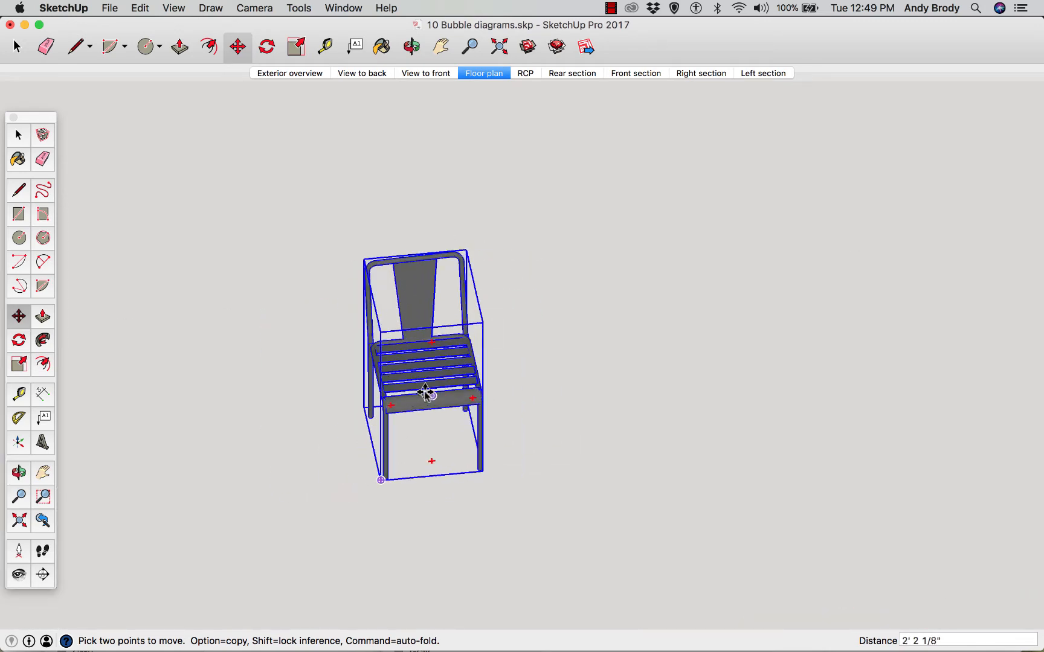
pyautogui.scroll(-1, 427, 394)
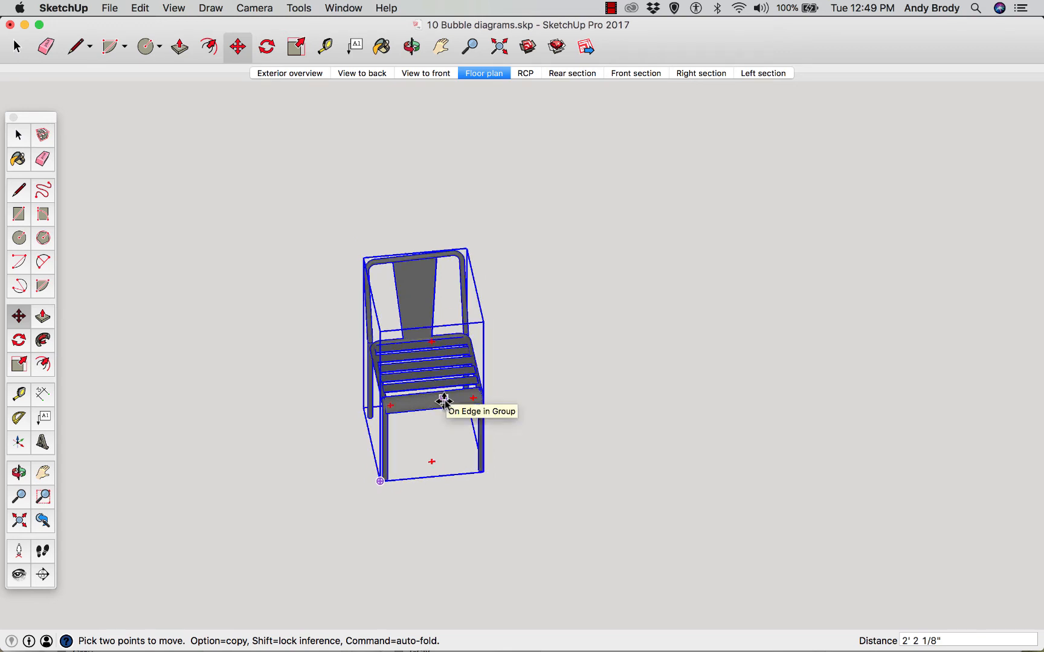
pyautogui.click(508, 513)
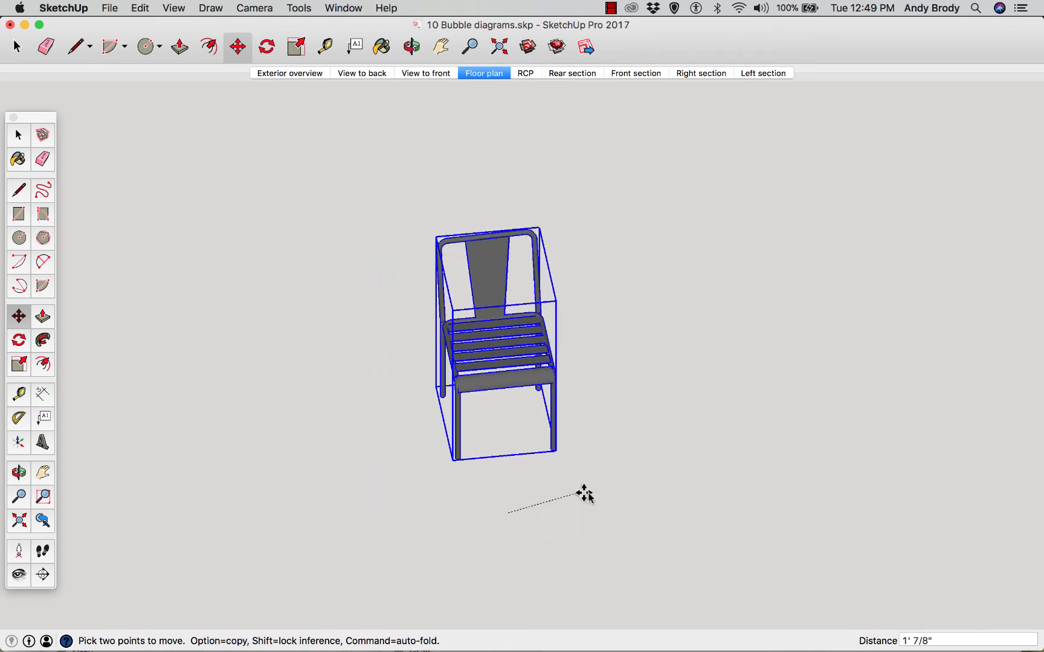
pyautogui.click(529, 412)
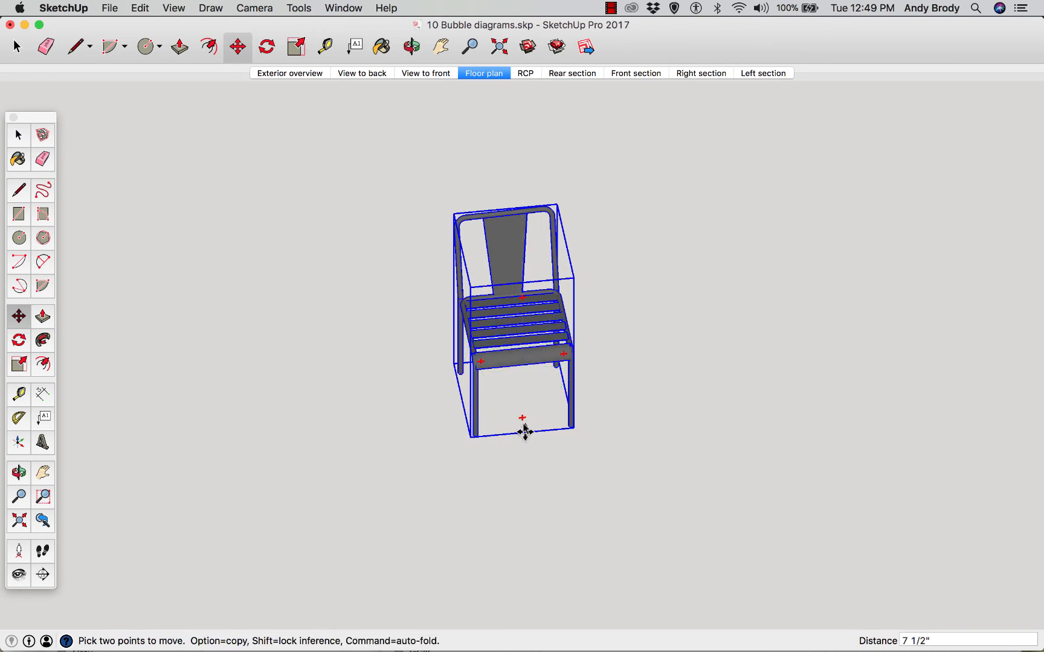
# Step: Rotate the chair 45 degrees about its vertical axis using the Move tool's rotation grips
pyautogui.press('q')
pyautogui.click(506, 217)
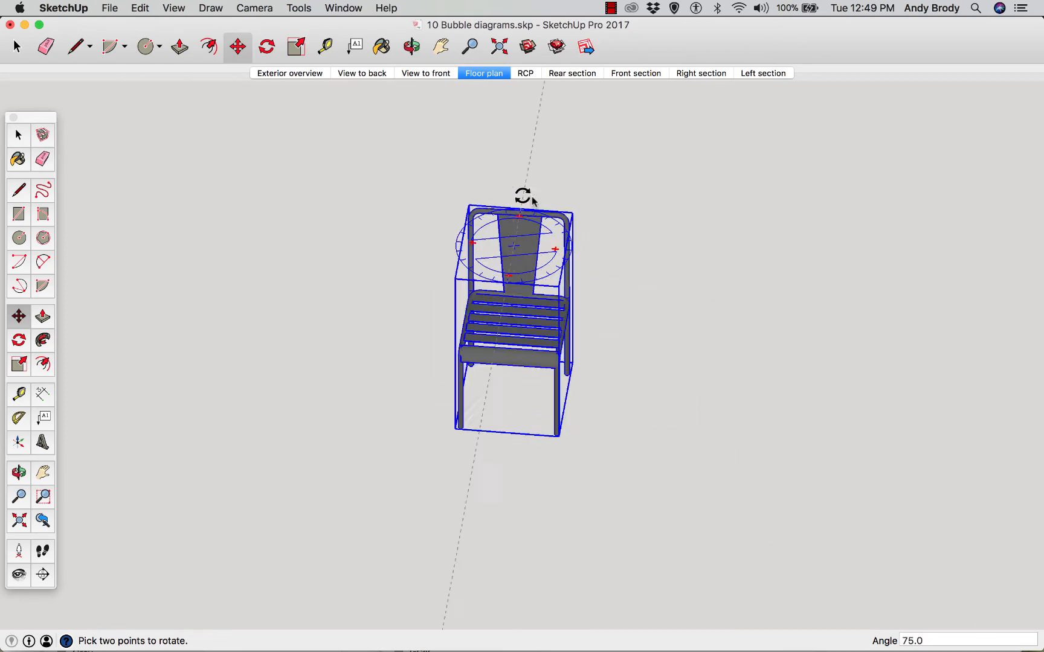
pyautogui.click(569, 205)
pyautogui.press('m')
pyautogui.press('q')
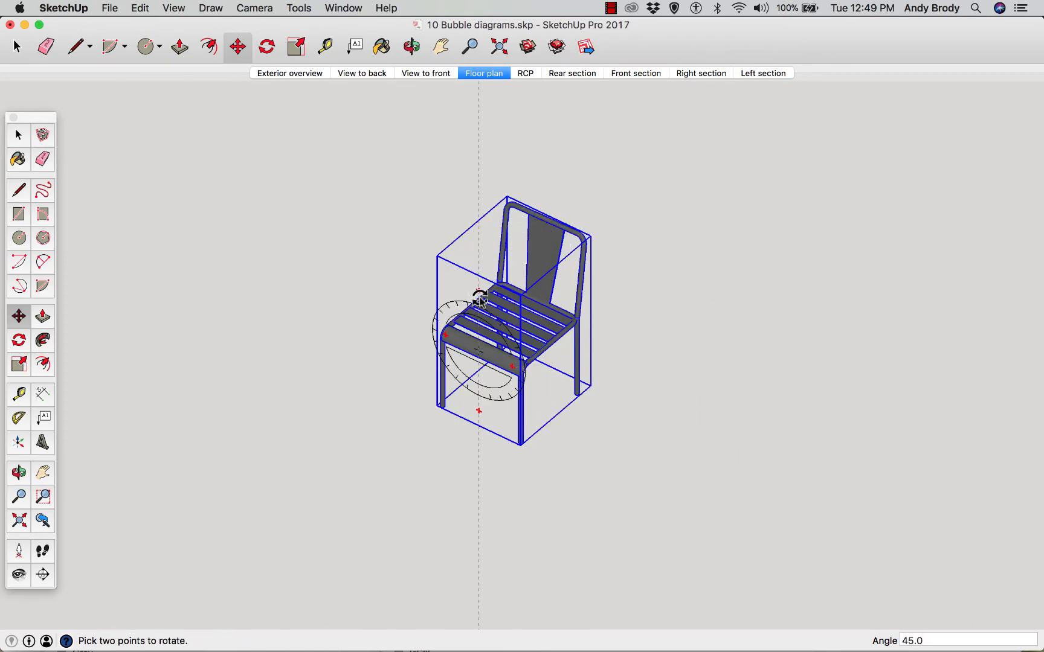
pyautogui.press('m')
# Step: Rotate the chair with the Move tool's top grips until it faces the front again
pyautogui.scroll(-5, 494, 369)
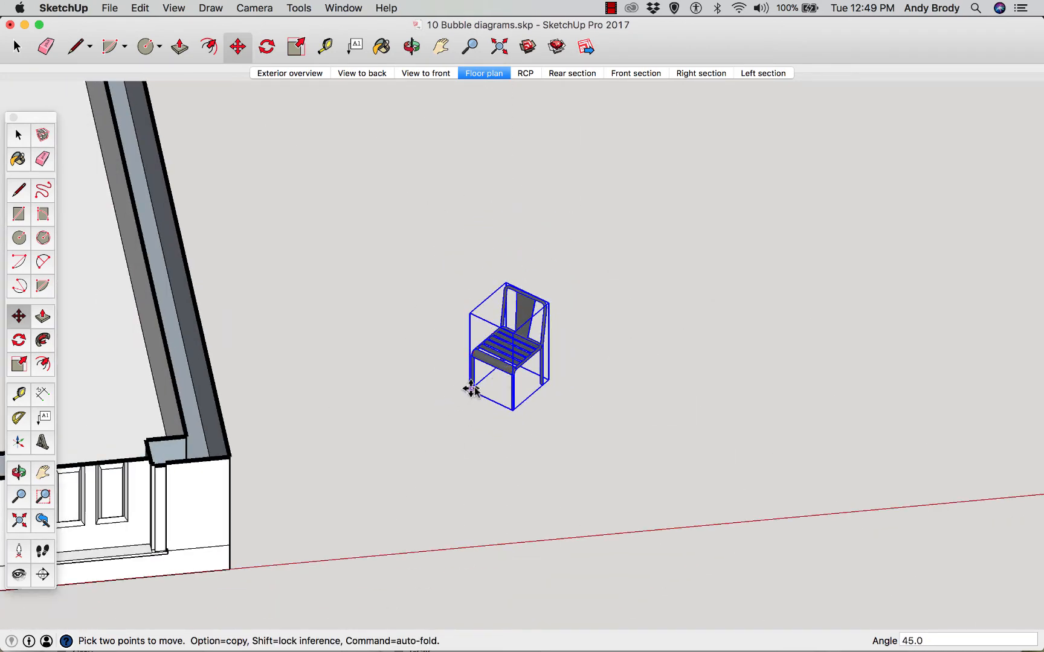
pyautogui.scroll(5, 522, 385)
pyautogui.click(531, 290)
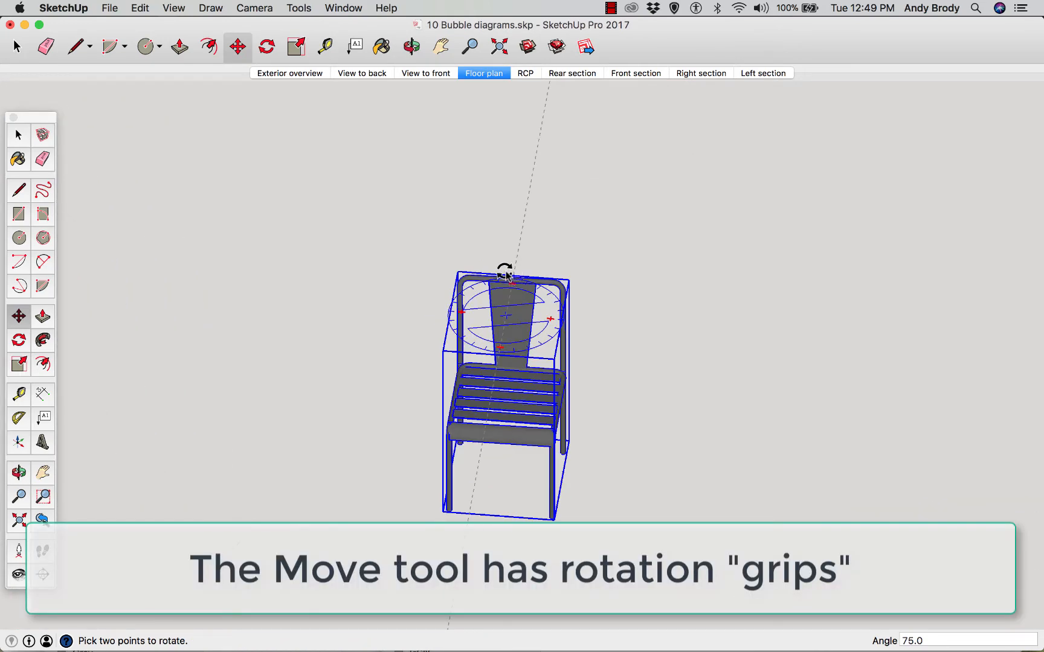
pyautogui.click(492, 273)
pyautogui.click(493, 285)
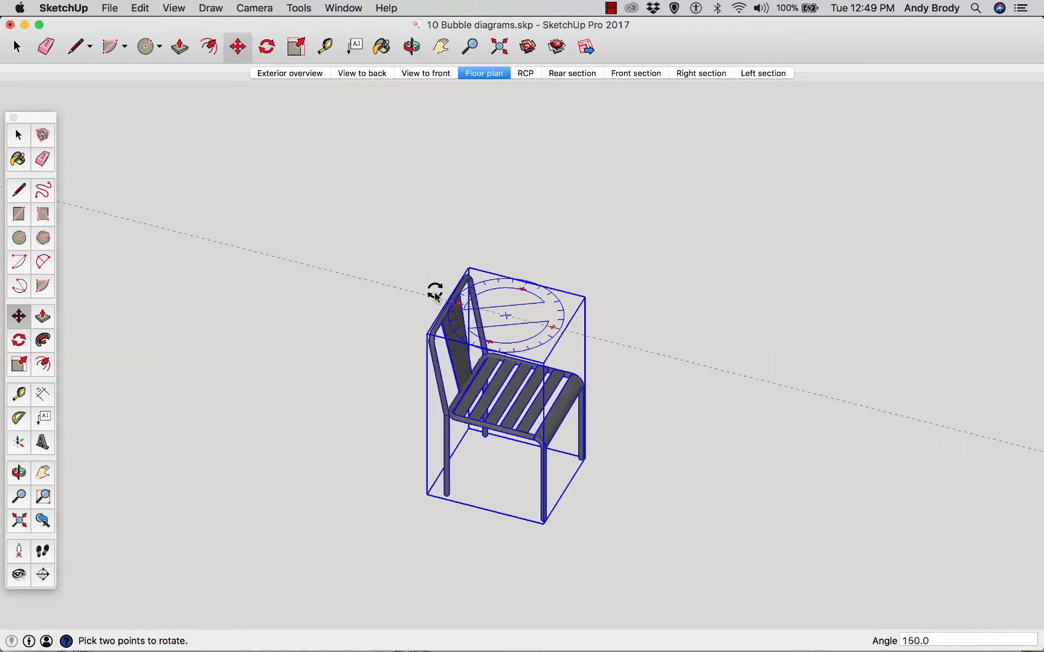
pyautogui.click(489, 250)
# Step: Copy the chair 20" along the red axis with the Move tool
pyautogui.scroll(-3, 528, 413)
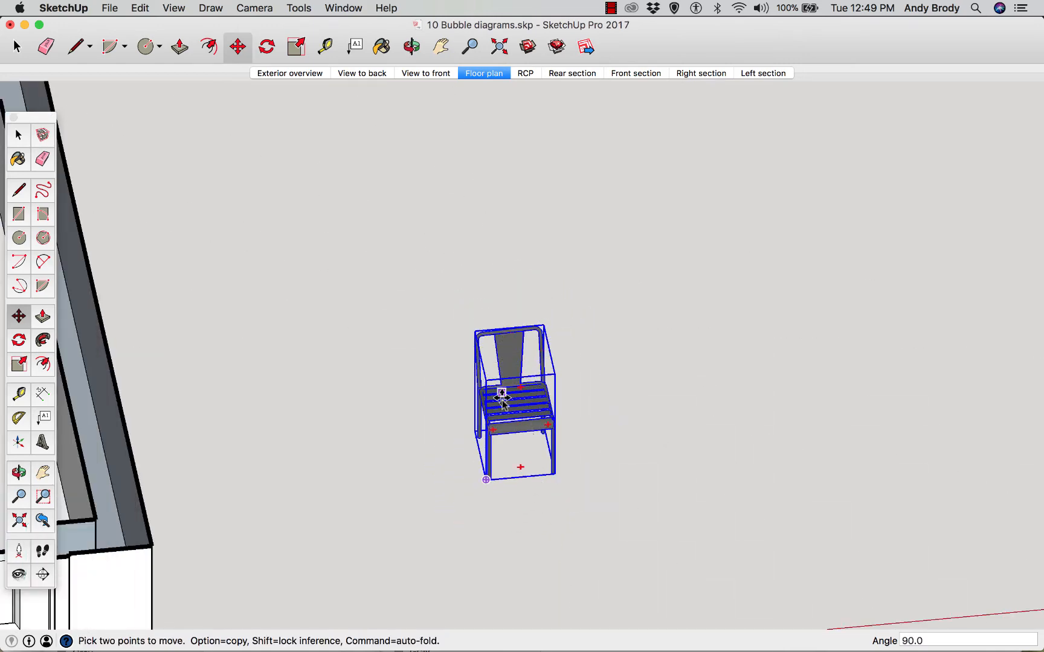
pyautogui.scroll(-3, 538, 429)
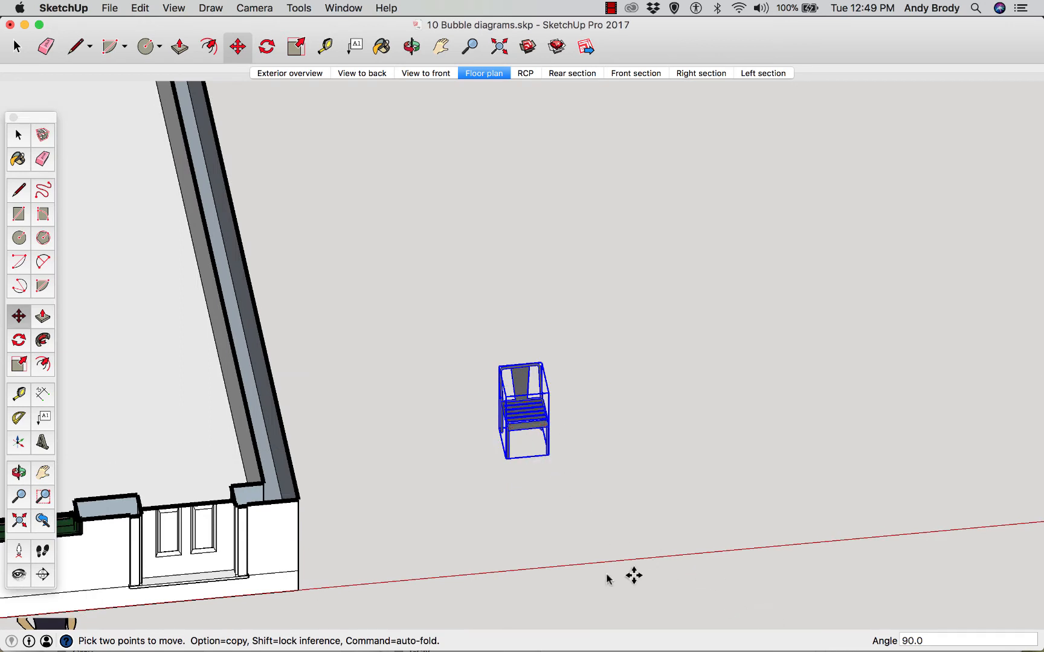
pyautogui.click(441, 48)
pyautogui.moveTo(454, 346); pyautogui.dragTo(273, 375)
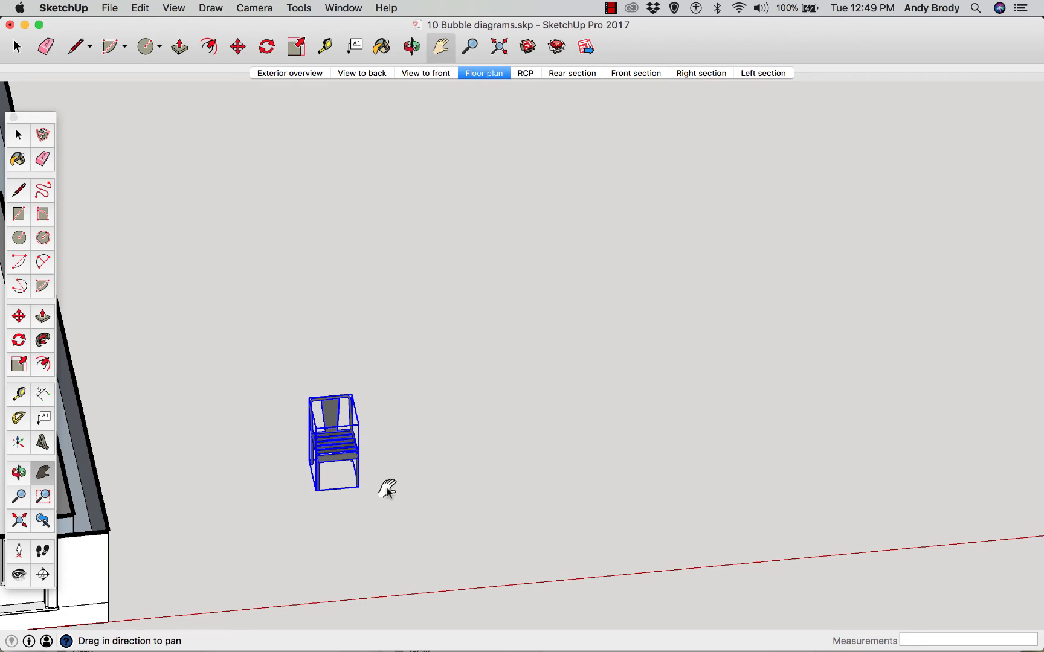
pyautogui.press('m')
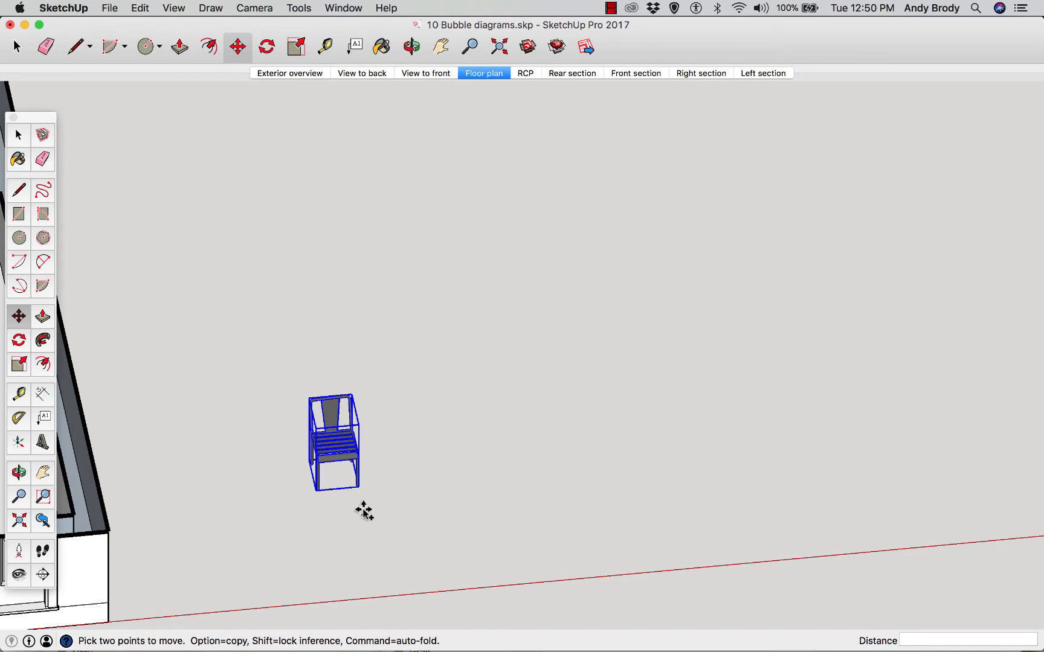
pyautogui.keyDown('alt'); pyautogui.click(364, 510); pyautogui.keyUp('alt')
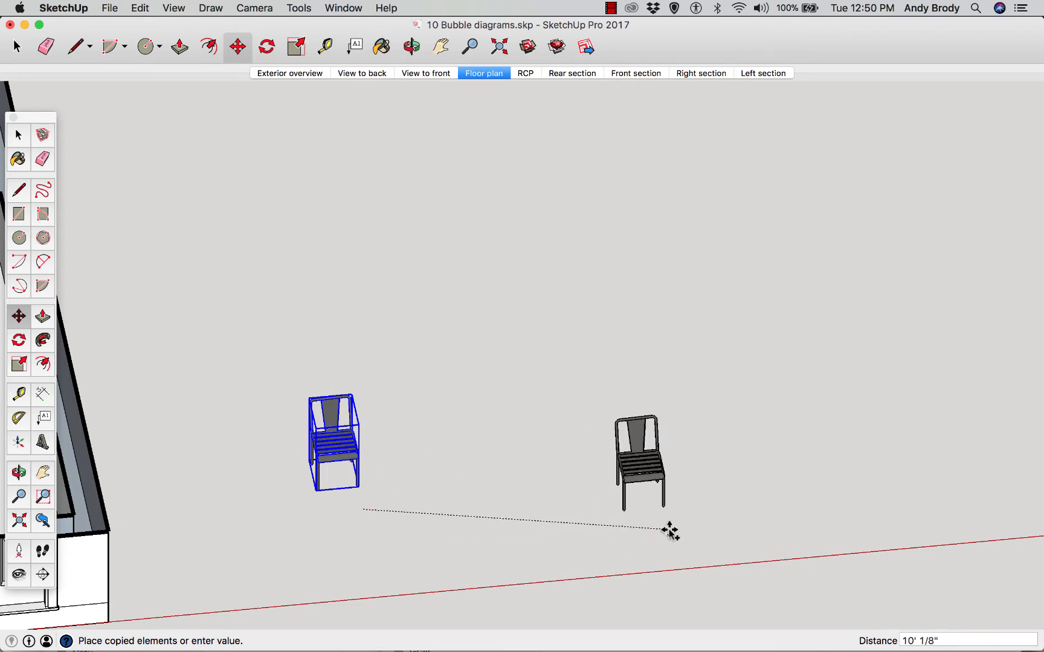
pyautogui.press('alt')
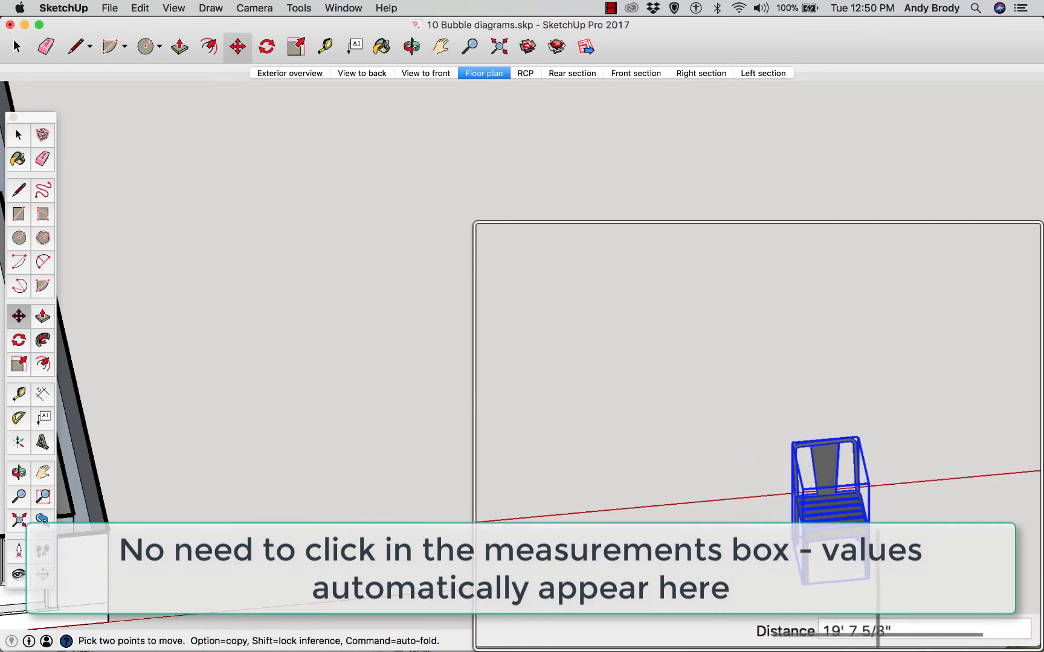
pyautogui.press('alt')
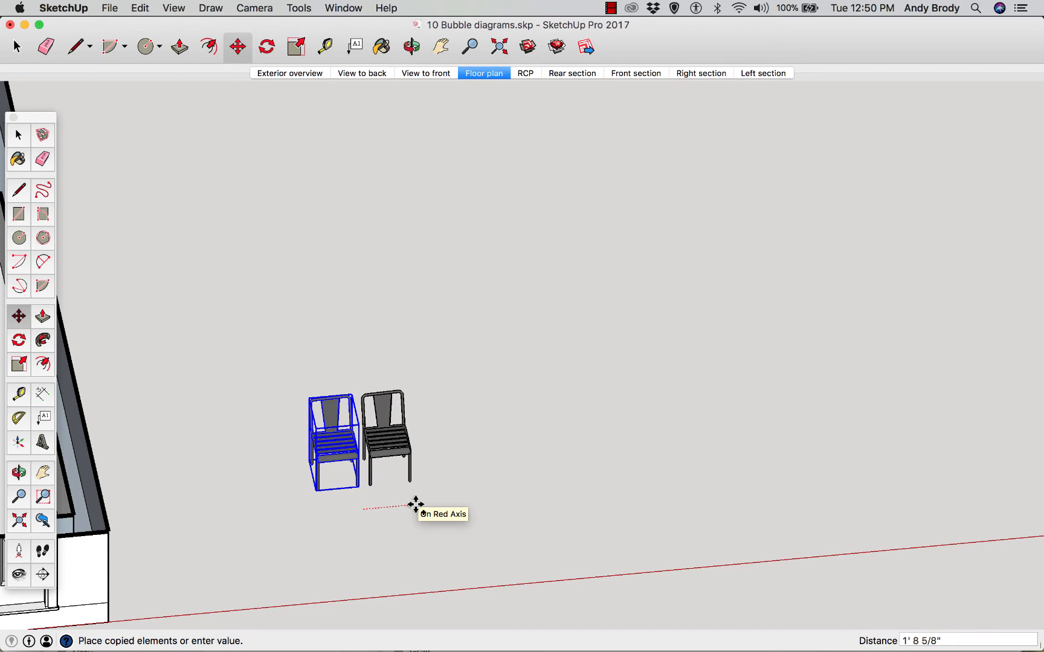
pyautogui.write('20')
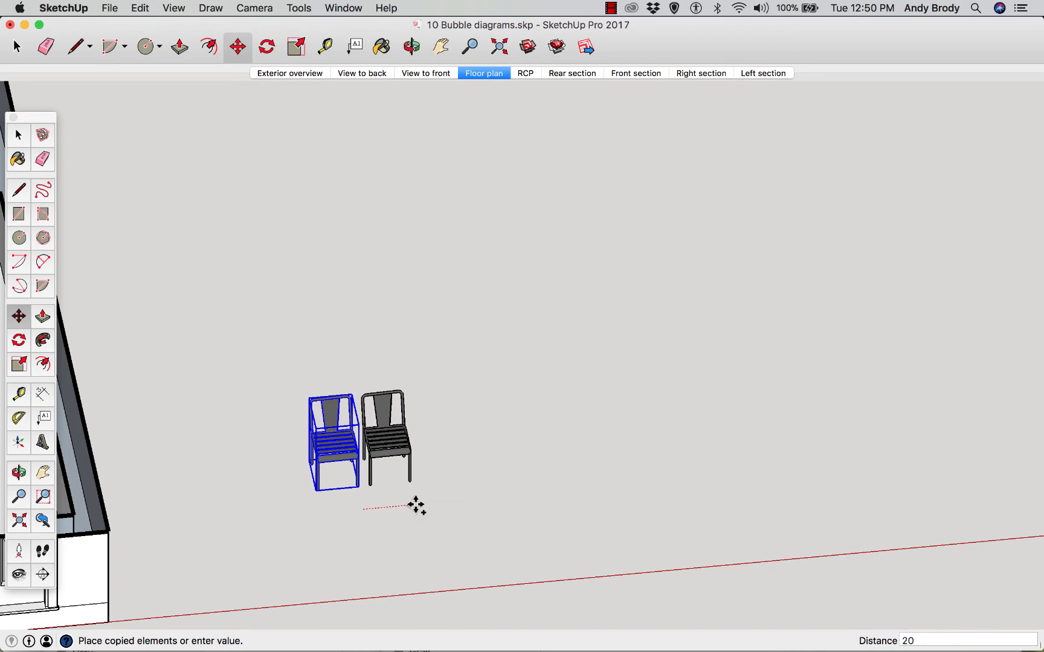
pyautogui.press('Return')
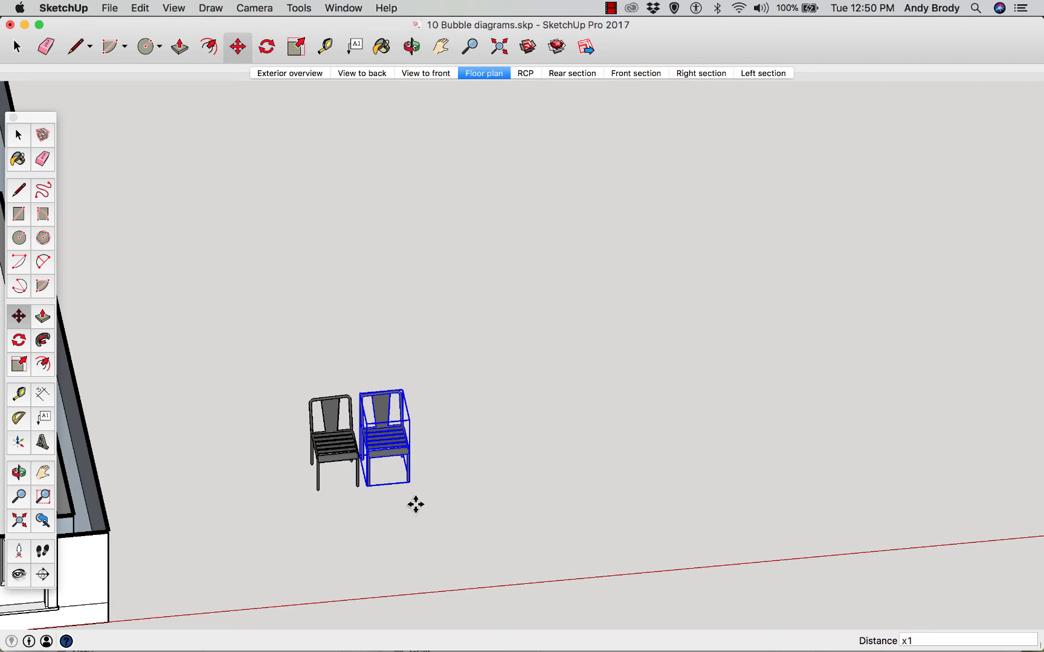
# Step: Array the copied chair as ten, seven and finally six copies, and set the spacing between chairs to 24"
pyautogui.press('Return')
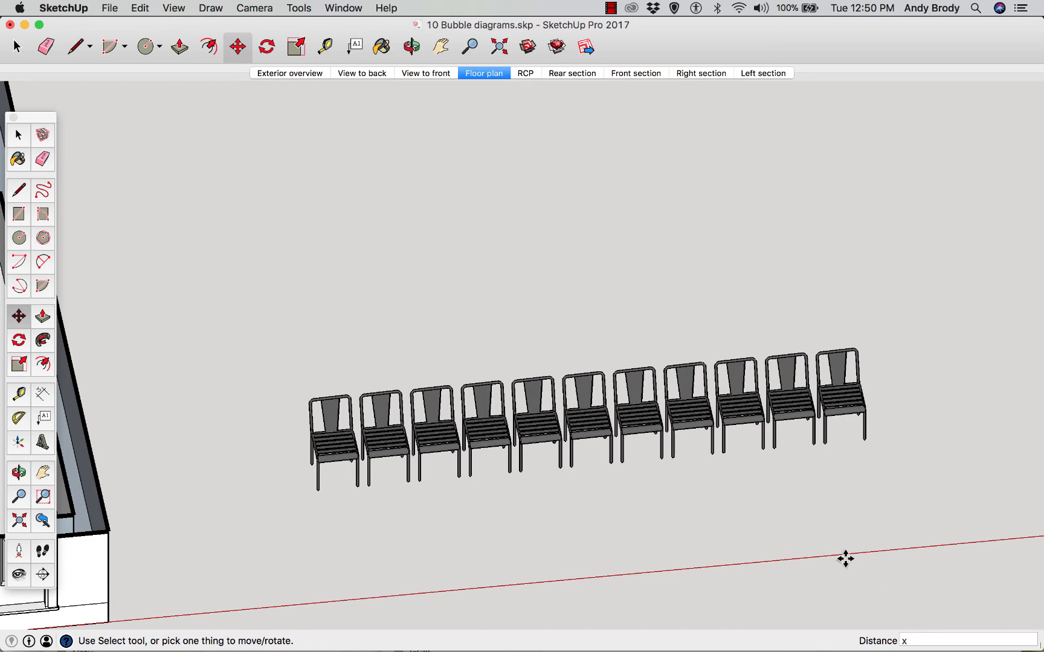
pyautogui.press('Return')
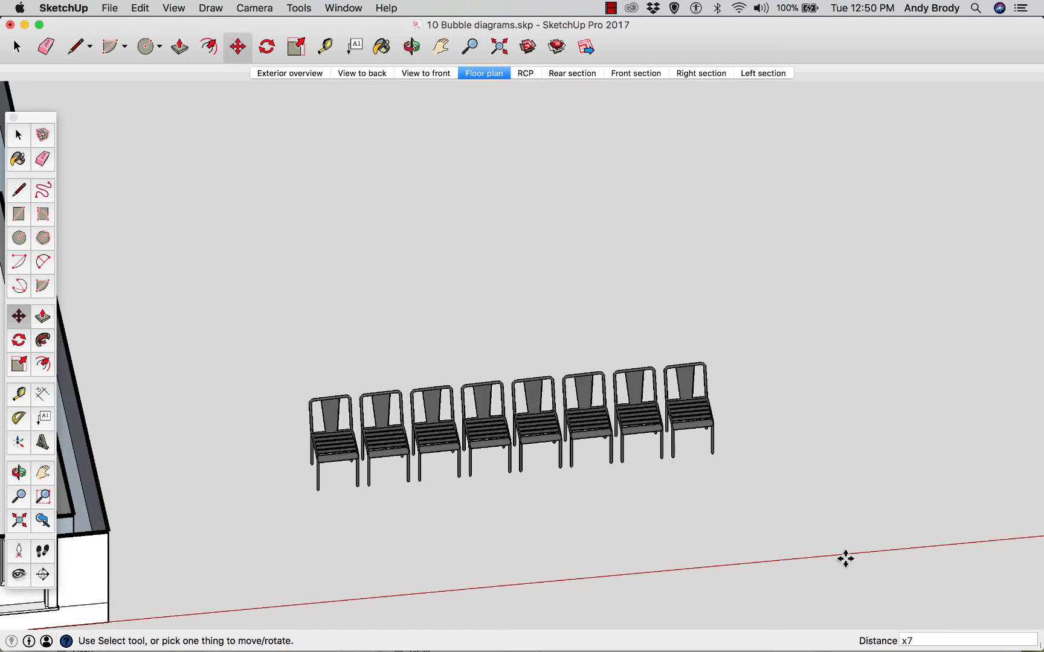
pyautogui.write('x')
pyautogui.press('Return')
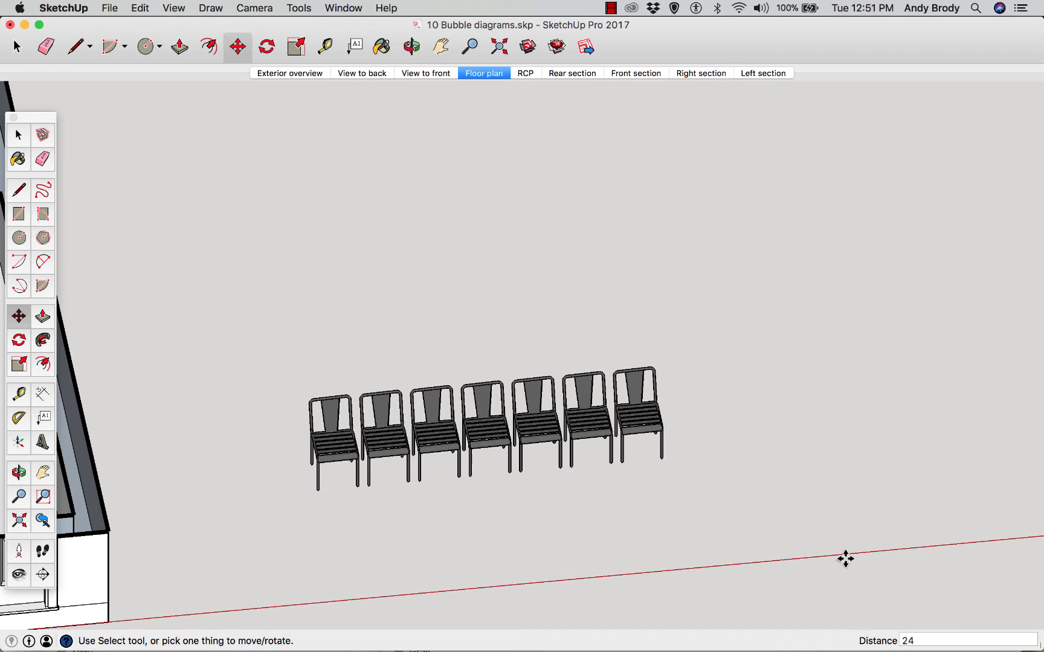
pyautogui.press('Return')
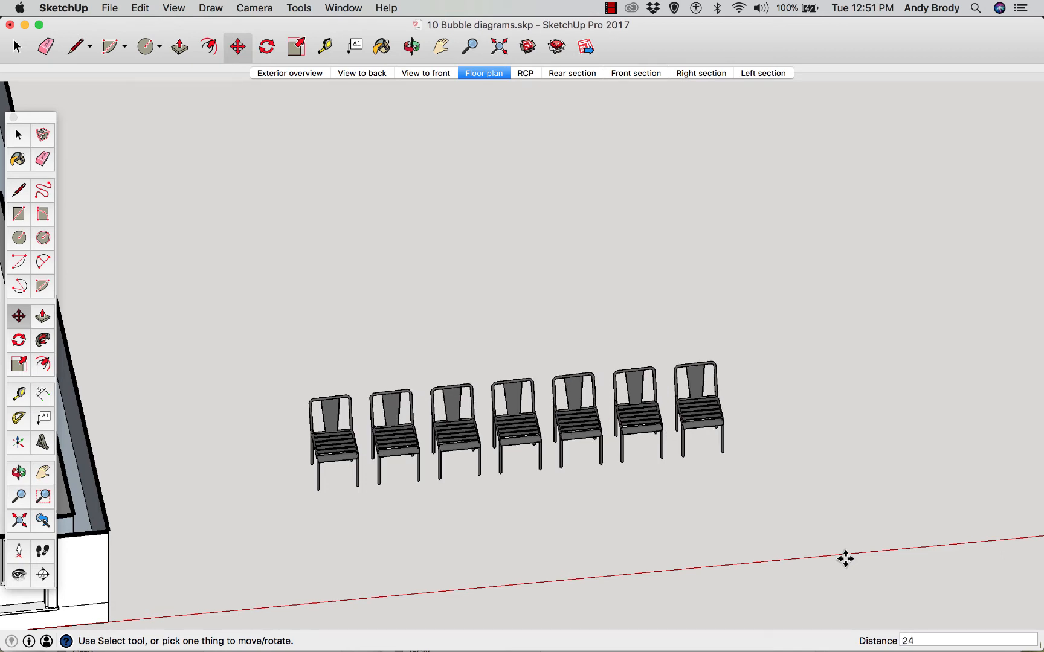
# Step: Select individual chairs in the row to check that they are separate objects, and clear the selection
pyautogui.click(24, 136)
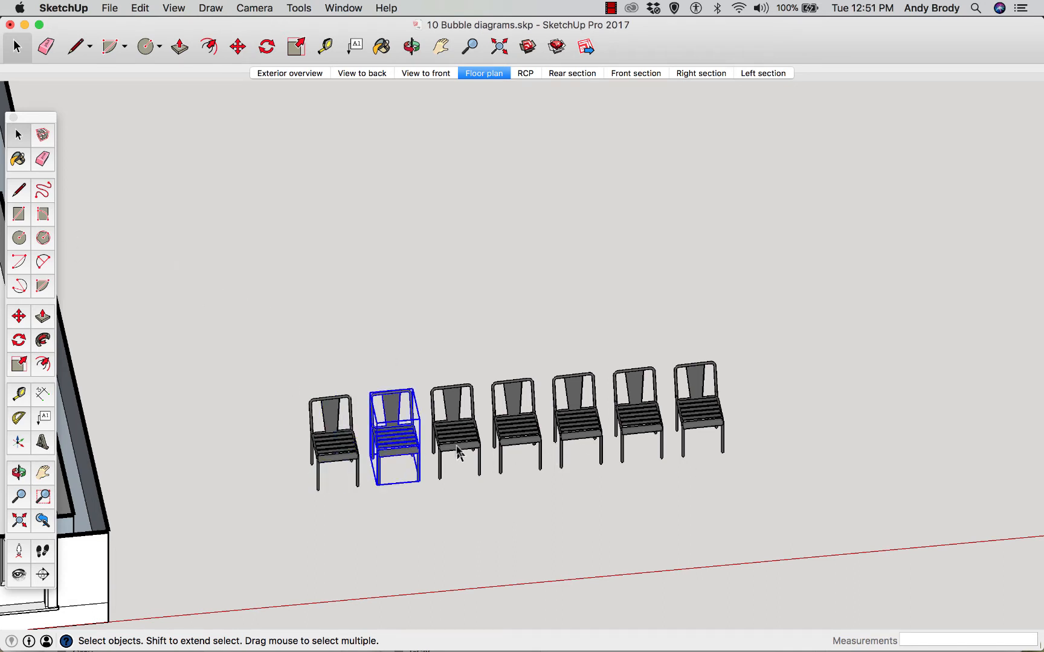
pyautogui.click(572, 441)
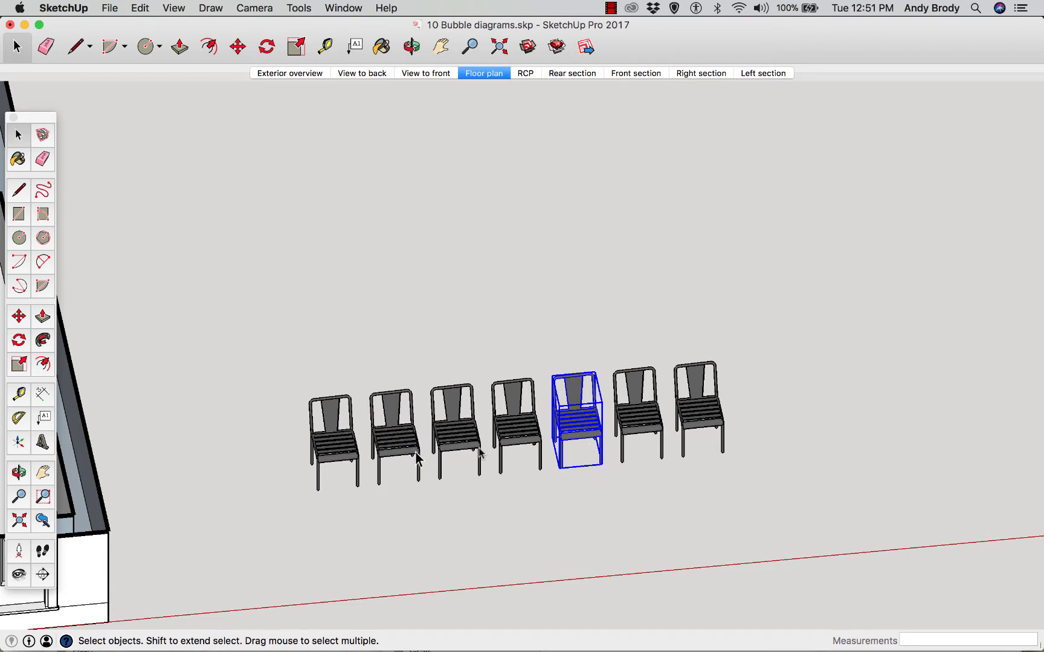
pyautogui.click(563, 492)
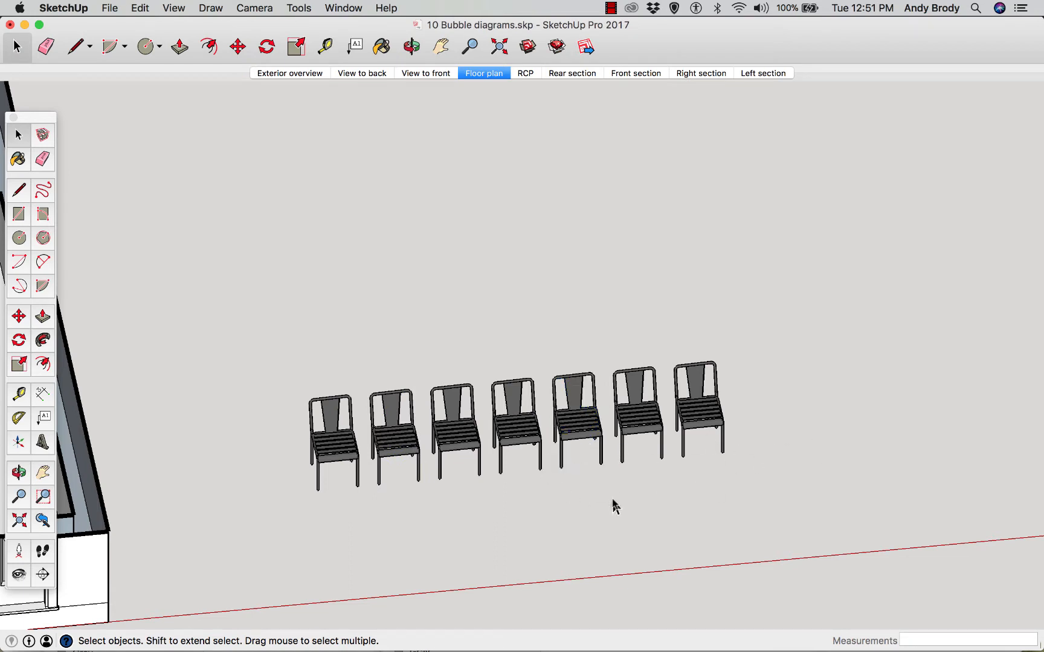
# Step: Select all seven chairs and make them into a component named "Row of chair"
pyautogui.moveTo(227, 325); pyautogui.dragTo(791, 554)
pyautogui.press('m')
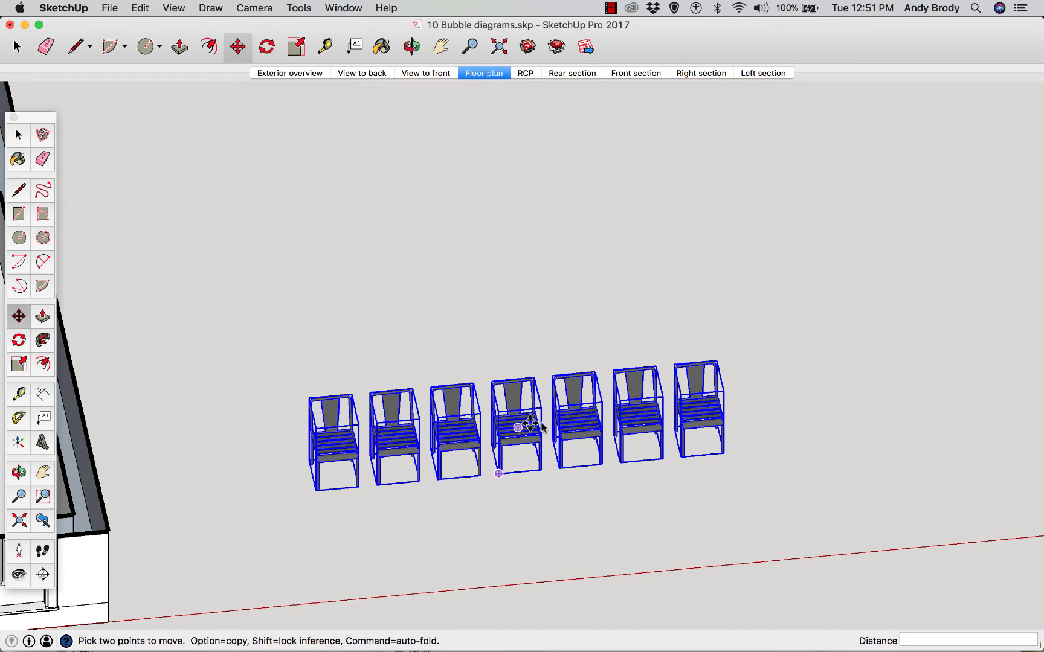
pyautogui.rightClick(399, 450)
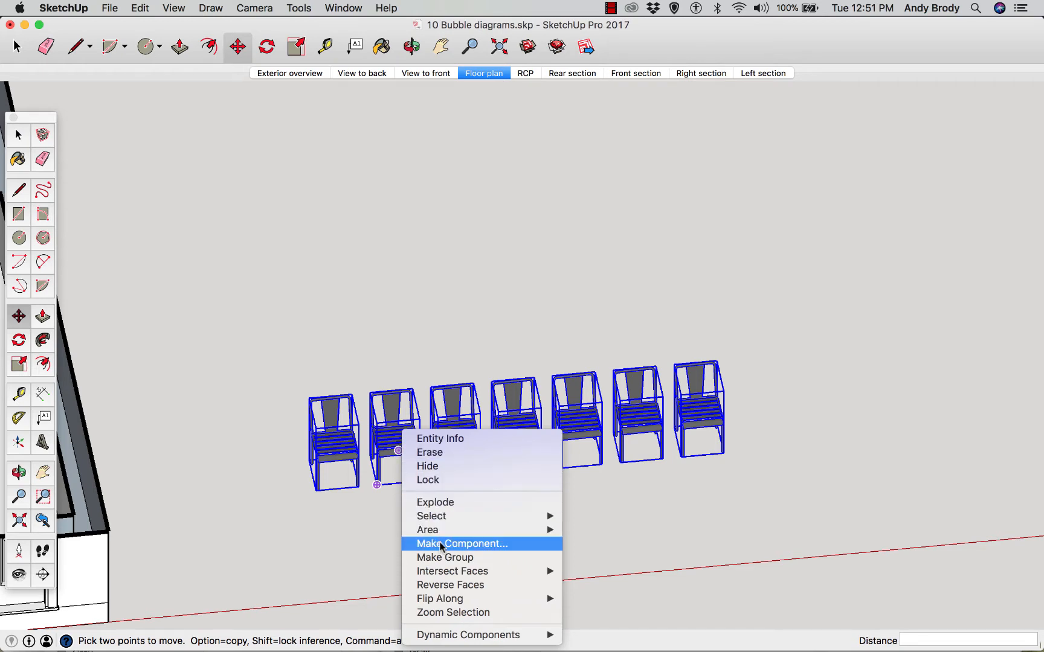
pyautogui.click(381, 506)
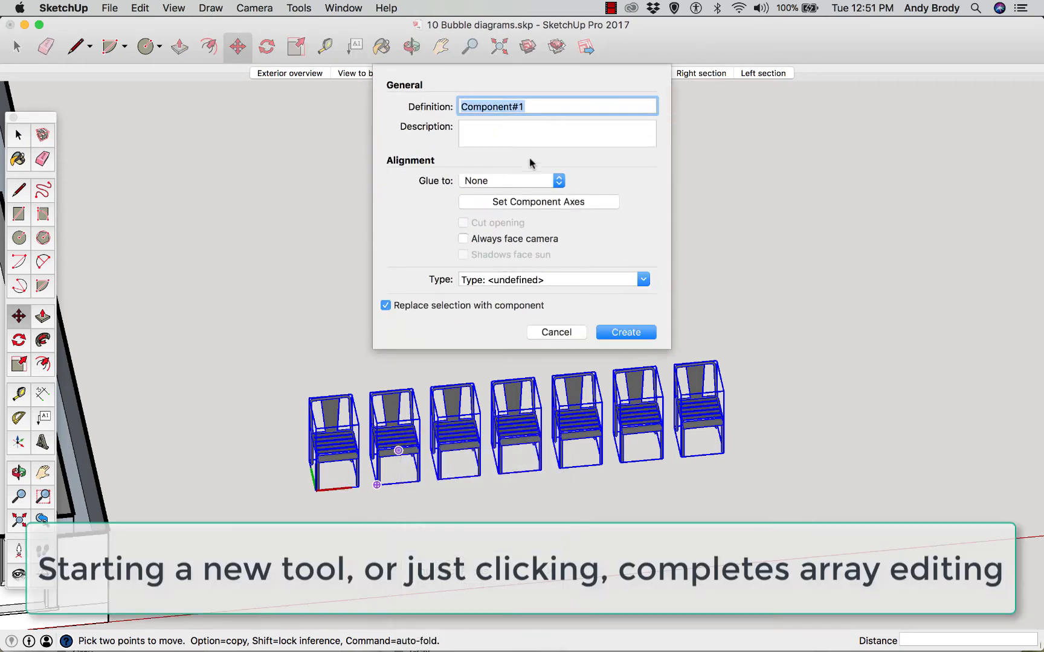
pyautogui.write('Rob')
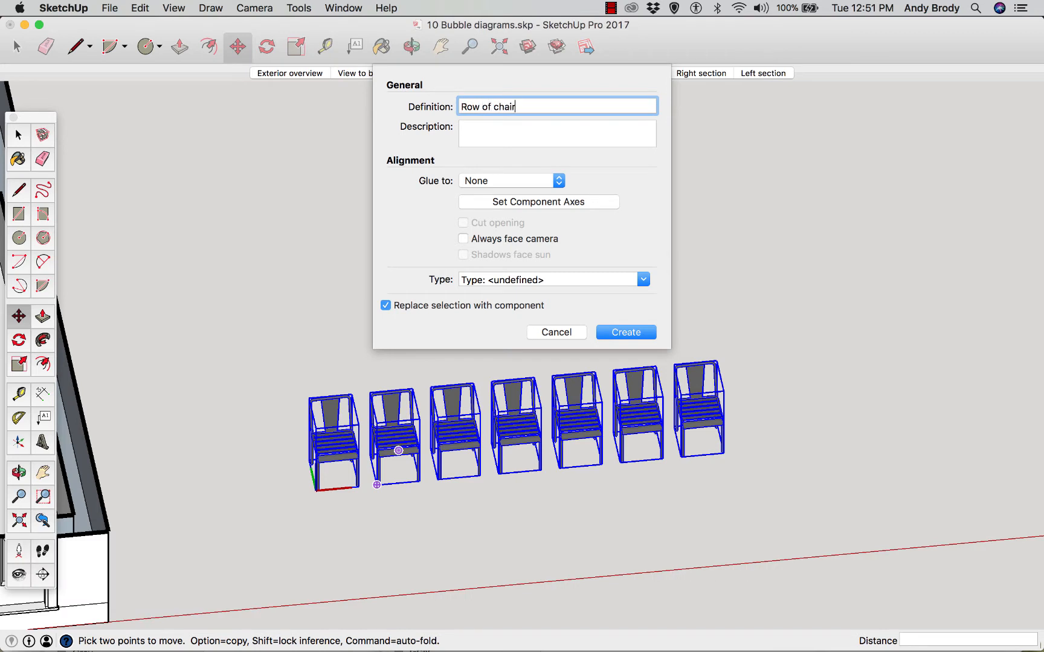
pyautogui.press('Return')
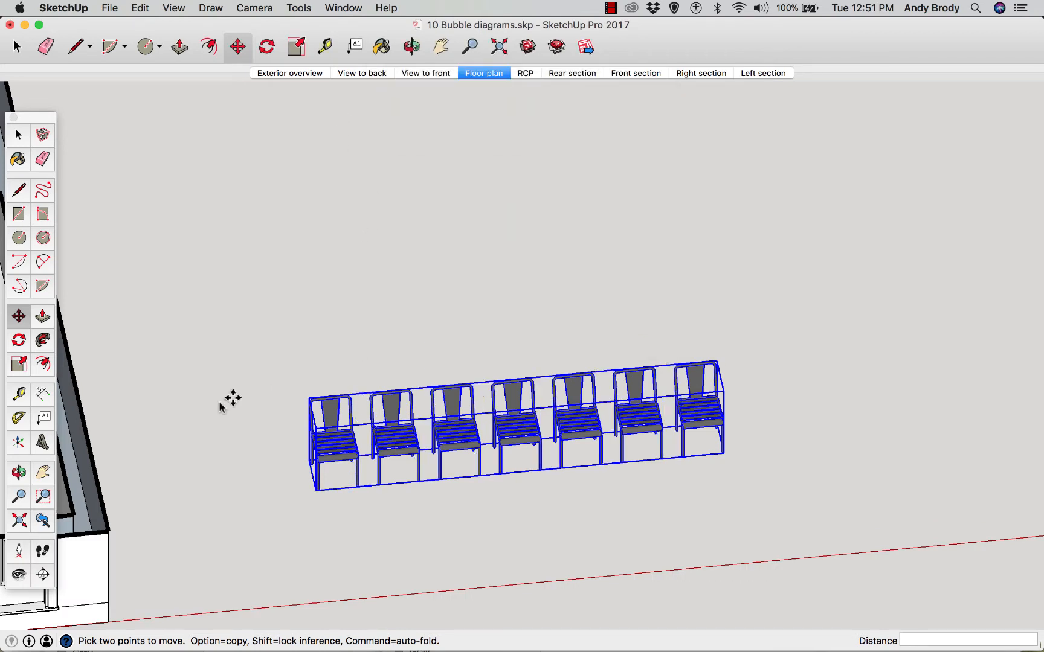
# Step: Copy the row of chairs 3' along the green axis and array it as six copies
pyautogui.click(288, 515)
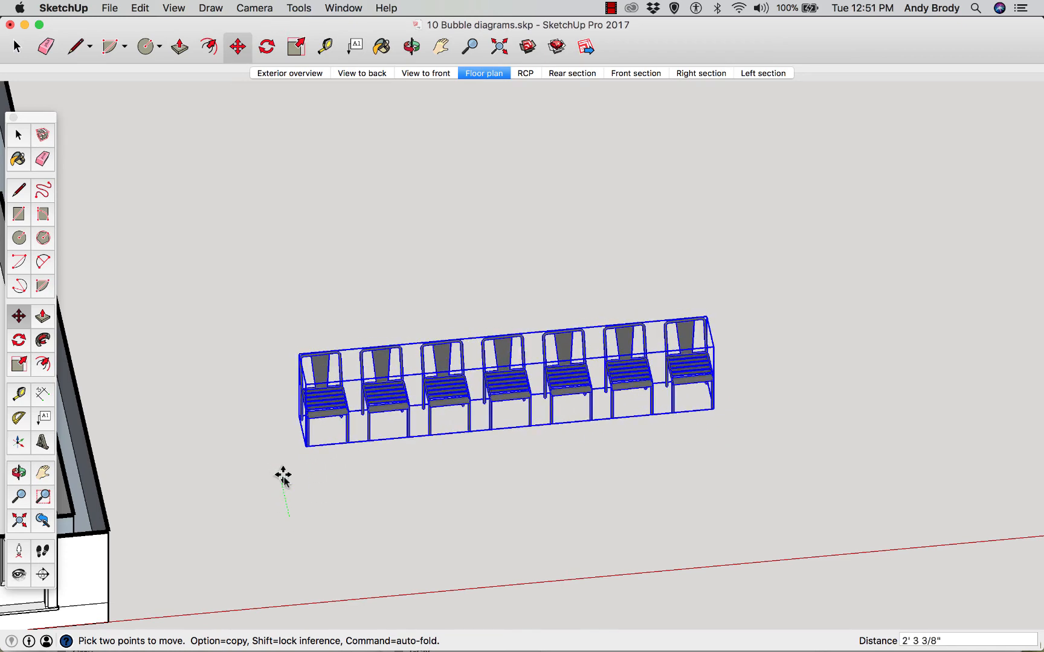
pyautogui.press('Escape')
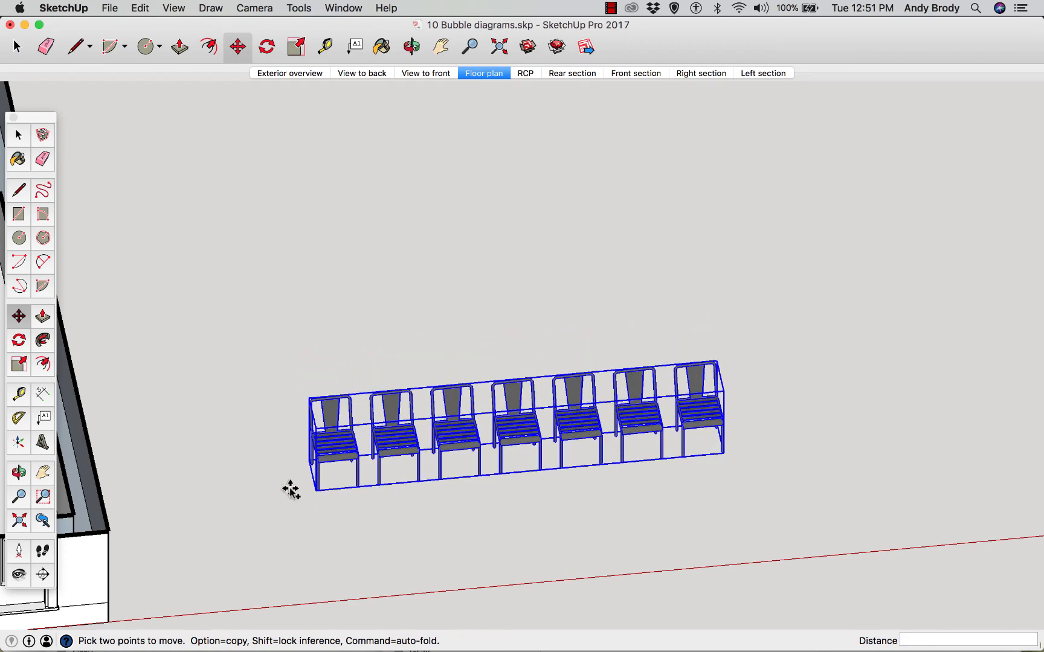
pyautogui.click(290, 490)
pyautogui.press('alt')
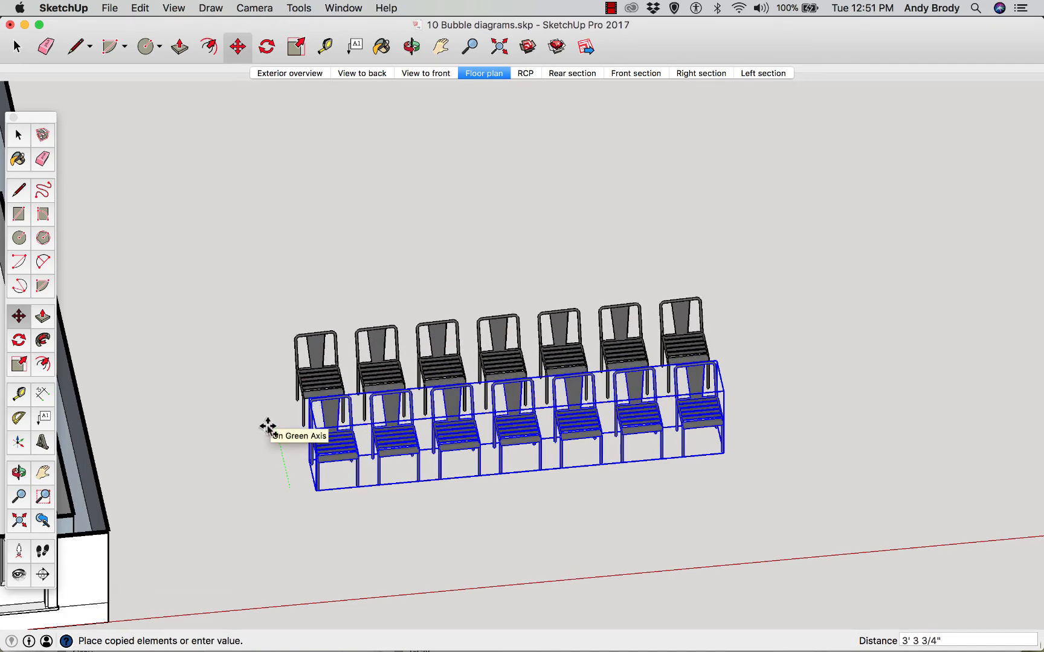
pyautogui.click(267, 426)
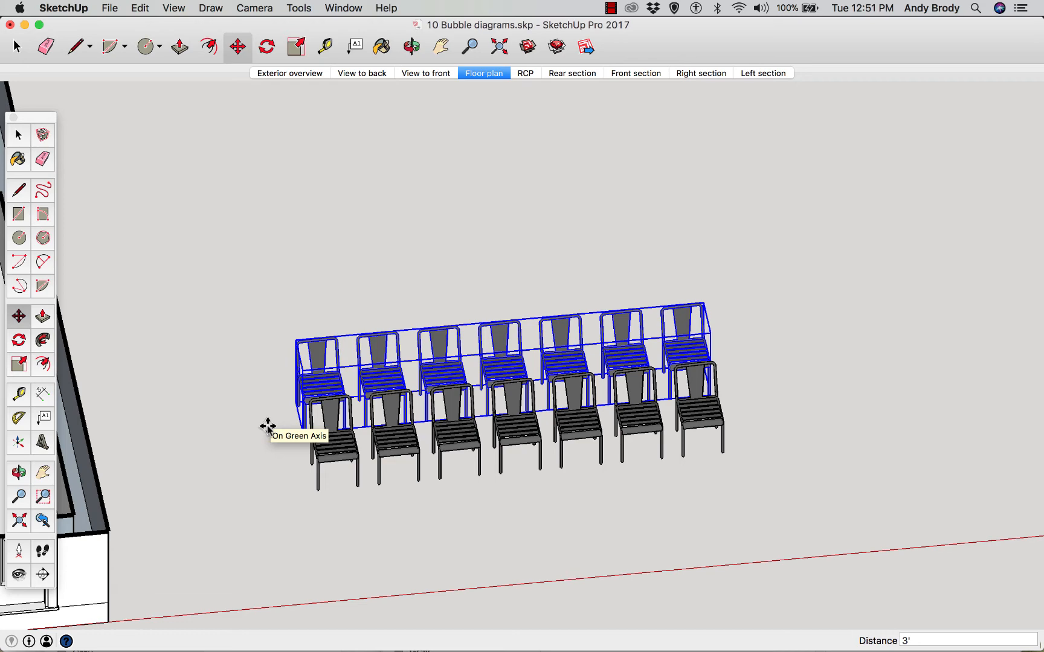
pyautogui.write('x6')
pyautogui.press('Return')
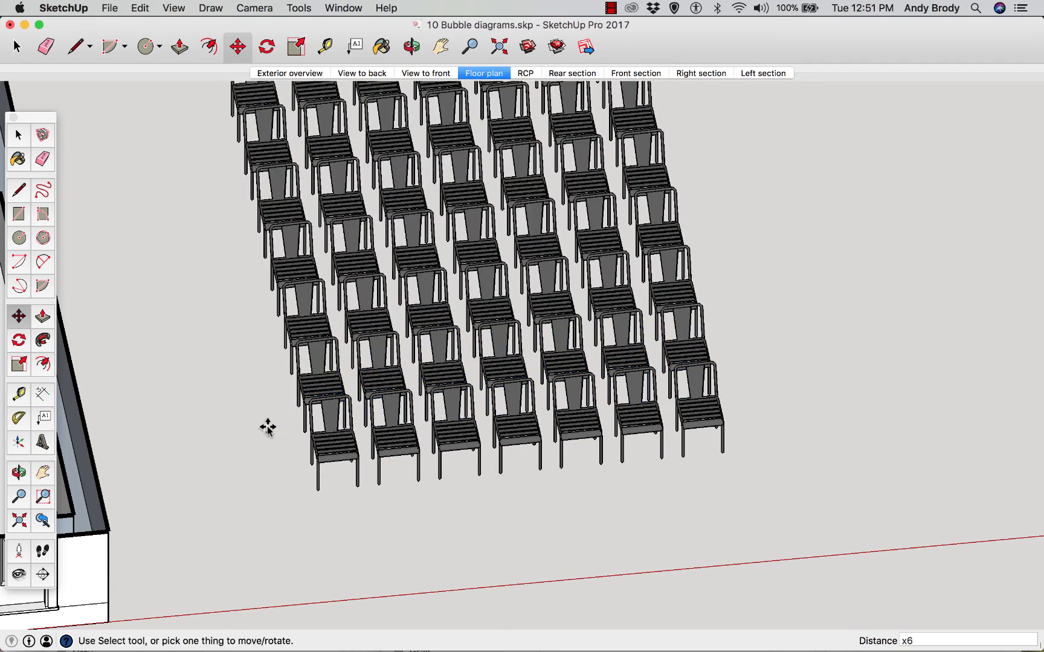
# Step: Set the spacing between the arrayed rows of chairs to 3'6"
pyautogui.scroll(-2, 278, 438)
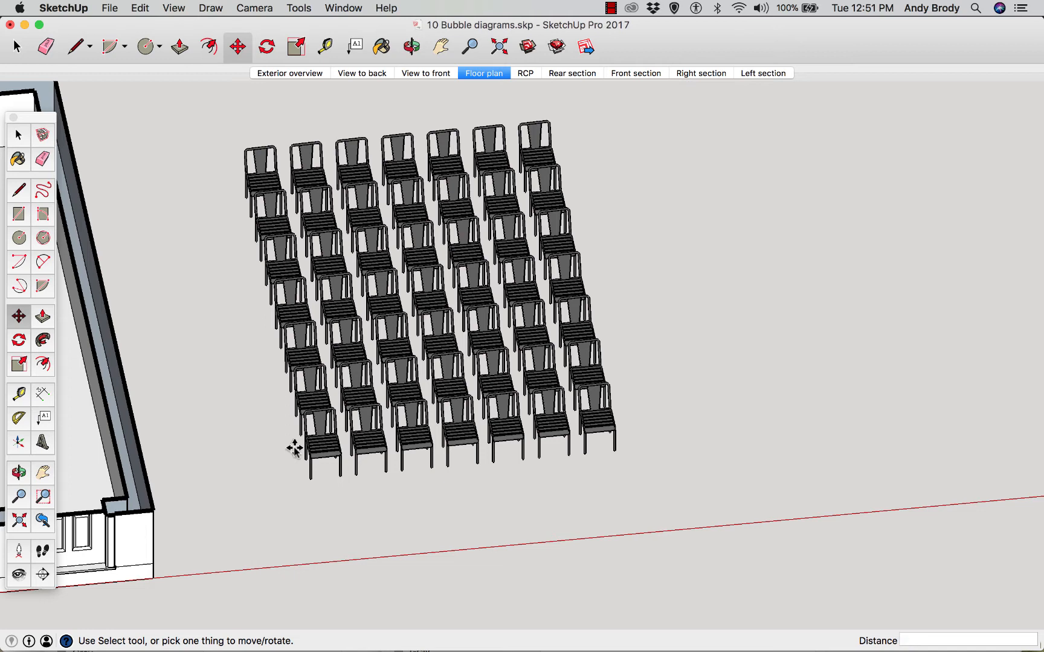
pyautogui.write('3')
pyautogui.press('Return')
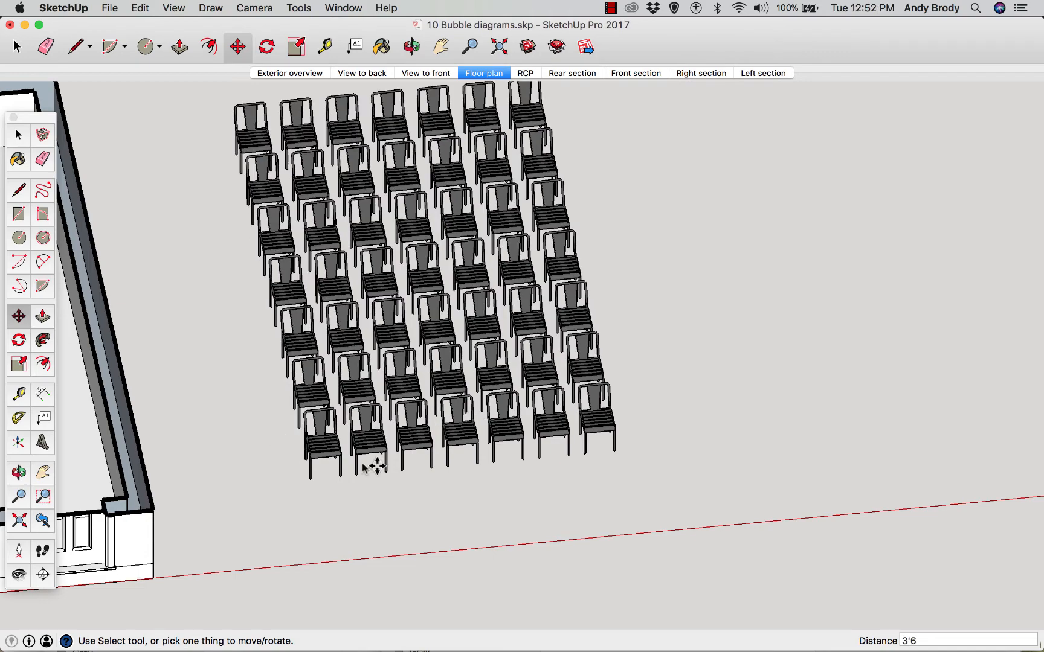
# Step: Delete all the copied rows of chairs, keeping only the front row nearest the red axis
pyautogui.press('space')
pyautogui.moveTo(504, 504); pyautogui.dragTo(526, 517, button='middle')
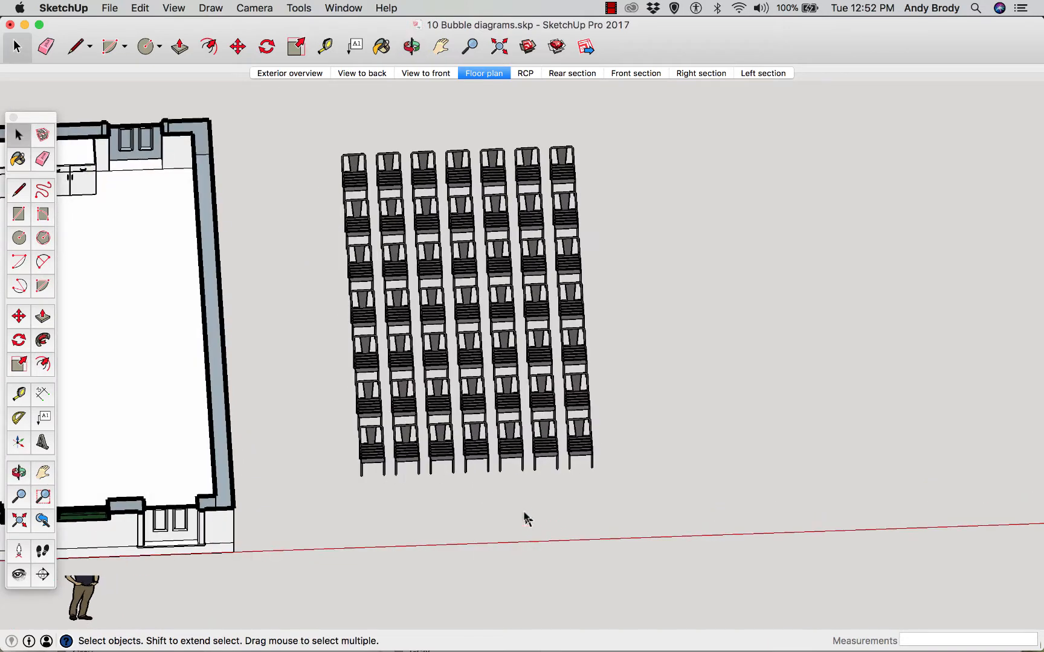
pyautogui.moveTo(619, 462); pyautogui.dragTo(415, 144)
pyautogui.press('Delete')
pyautogui.press('super+z')
pyautogui.moveTo(604, 399); pyautogui.dragTo(361, 144)
pyautogui.press('Delete')
# Step: Copy the remaining row of chairs about 18' 10" along the green axis with the Move tool
pyautogui.scroll(-1, 282, 314)
pyautogui.moveTo(283, 314); pyautogui.dragTo(279, 550, button='middle')
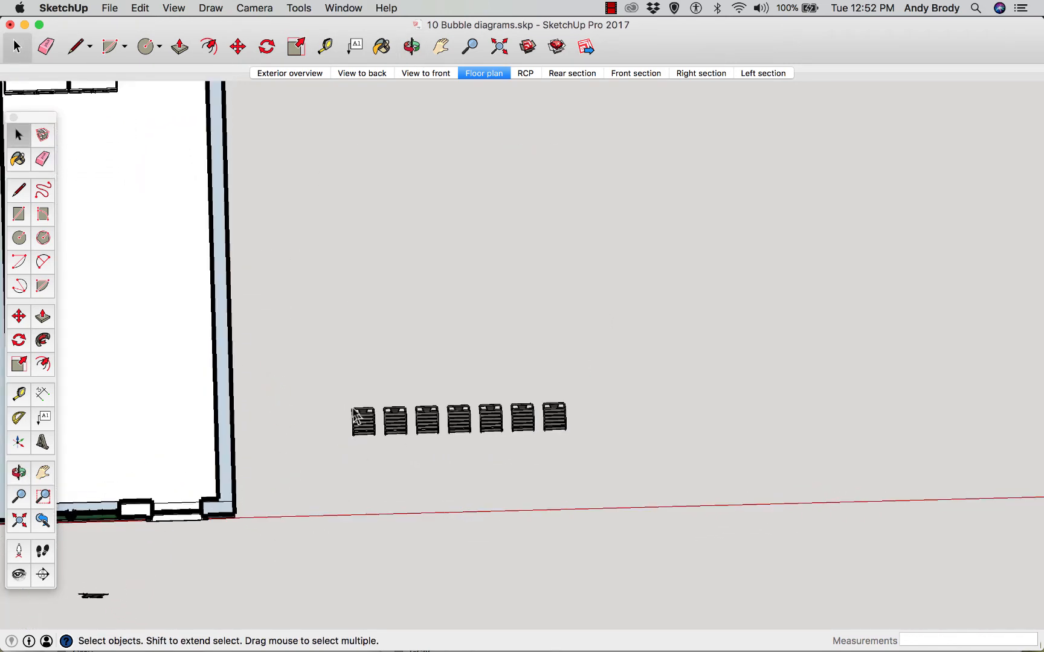
pyautogui.moveTo(335, 408)
pyautogui.mouseDown(button='middle')
pyautogui.moveTo(324, 396)
pyautogui.moveTo(334, 413)
pyautogui.mouseUp(button='middle')
pyautogui.click(363, 422)
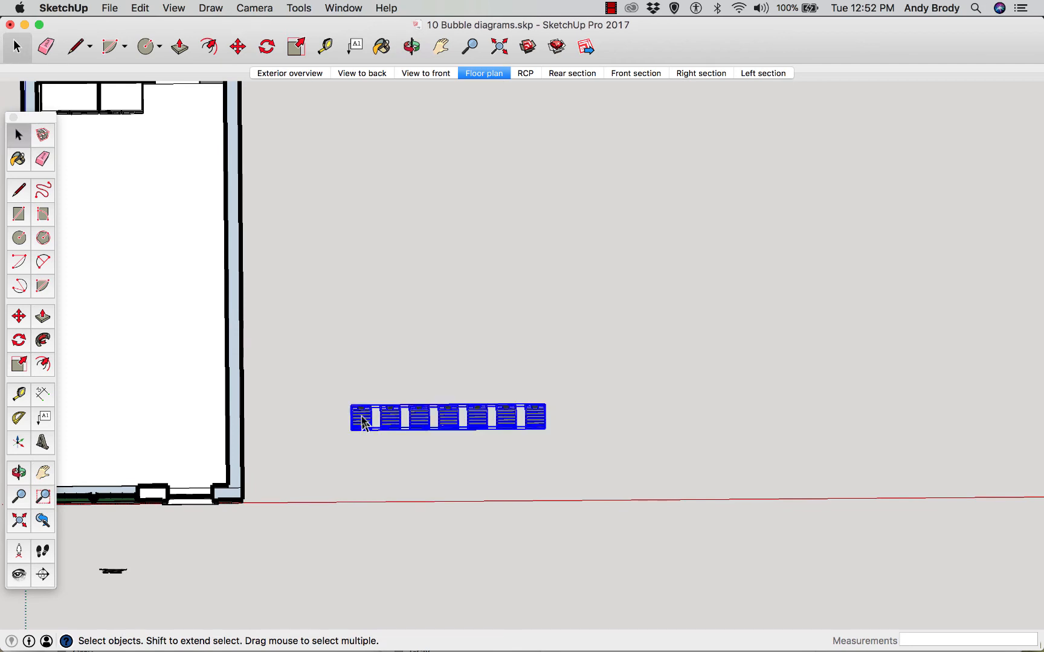
pyautogui.press('m')
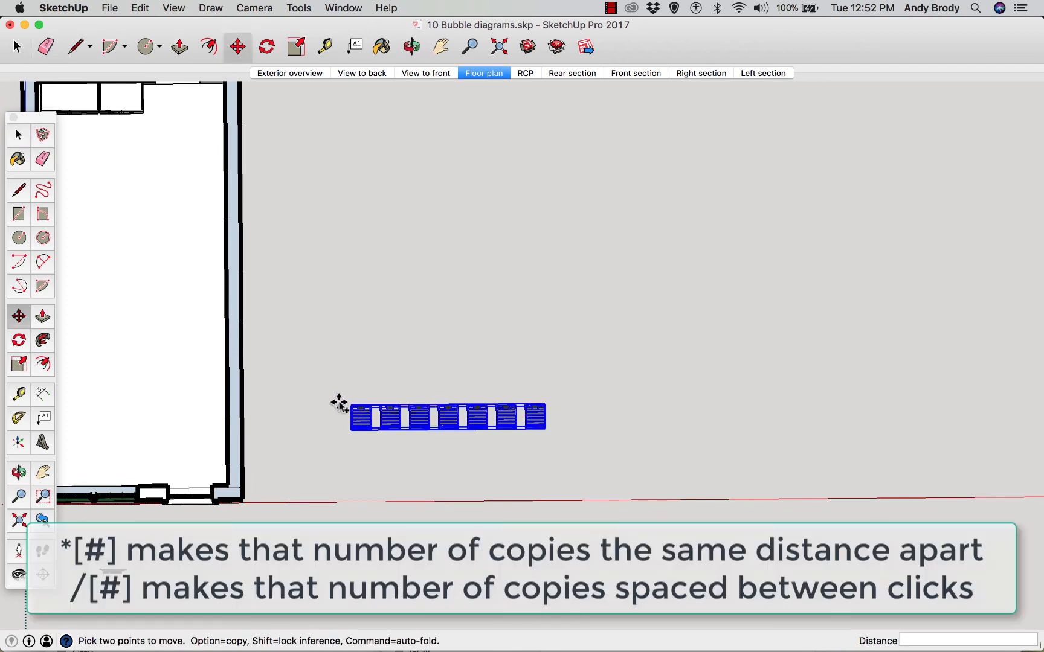
pyautogui.click(339, 401)
pyautogui.press('alt')
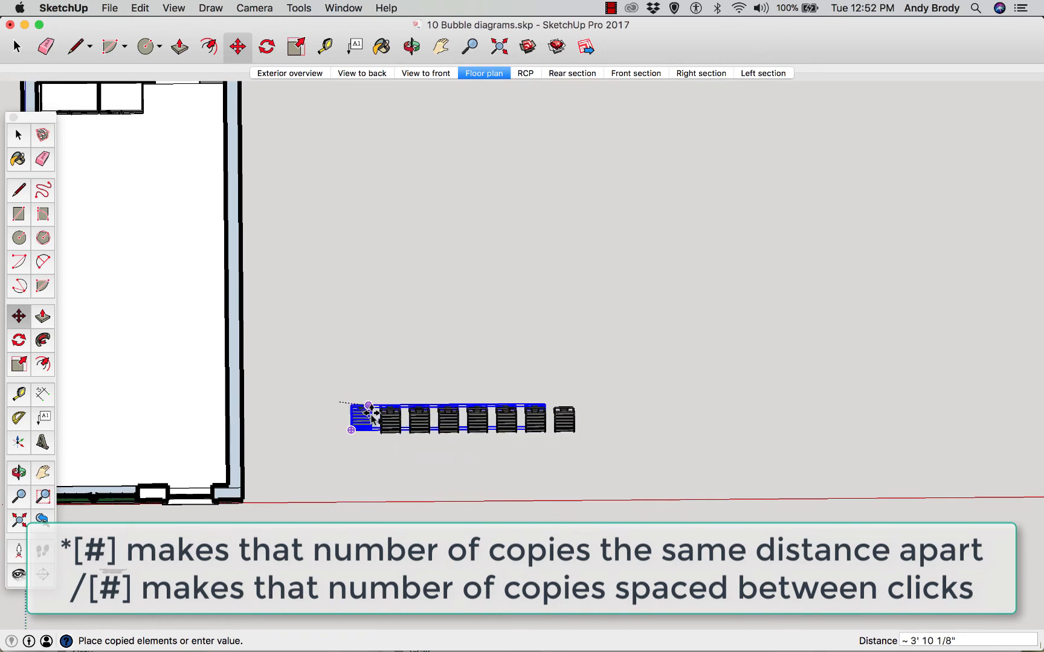
pyautogui.click(332, 131)
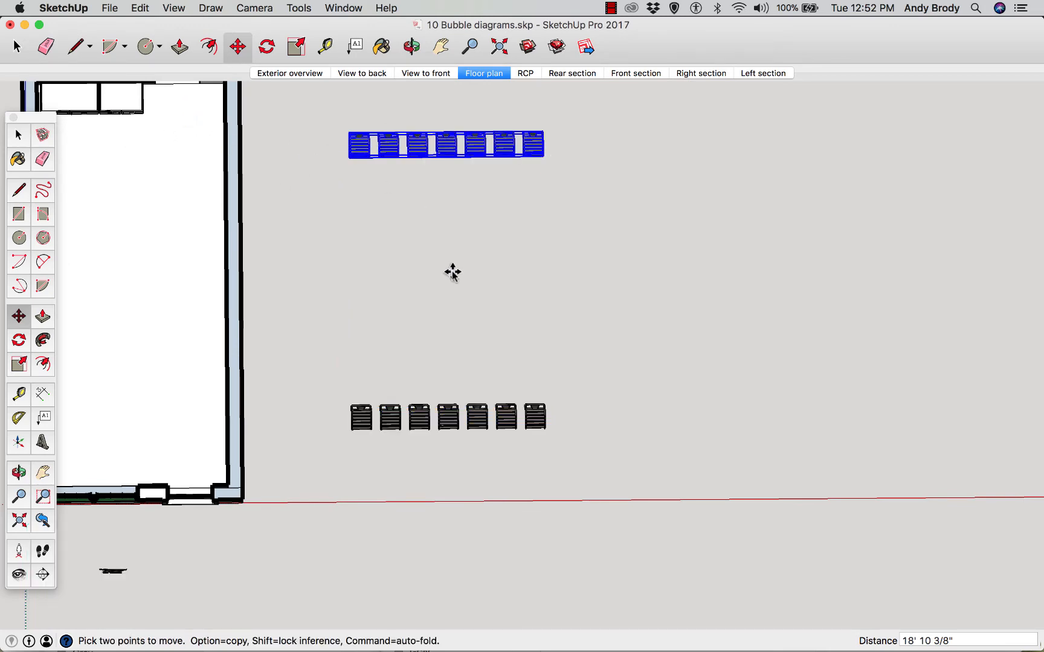
# Step: Divide the distance between the original and copied rows into five, six and finally four equally spaced copies
pyautogui.write('/')
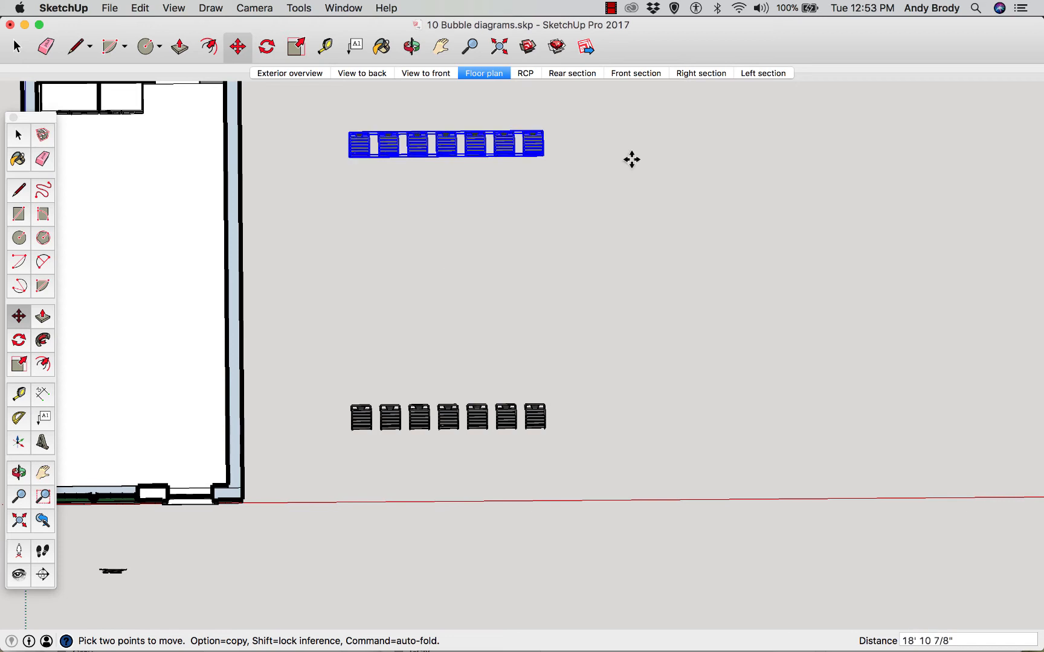
pyautogui.write('/5')
pyautogui.press('Return')
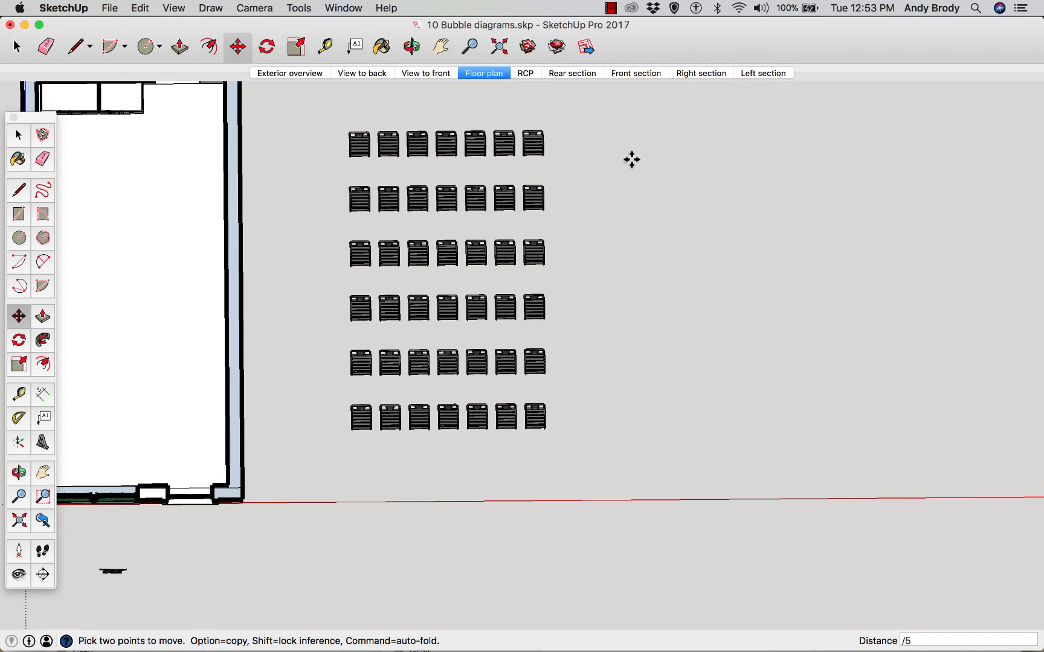
pyautogui.write('/6')
pyautogui.press('Return')
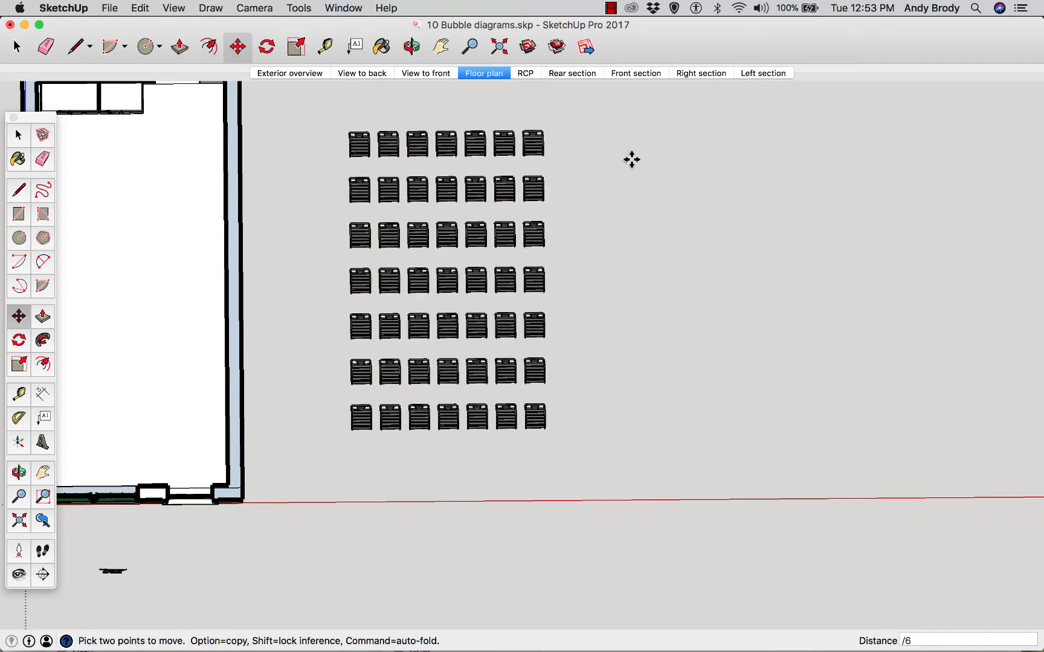
pyautogui.write('/4')
pyautogui.press('Return')
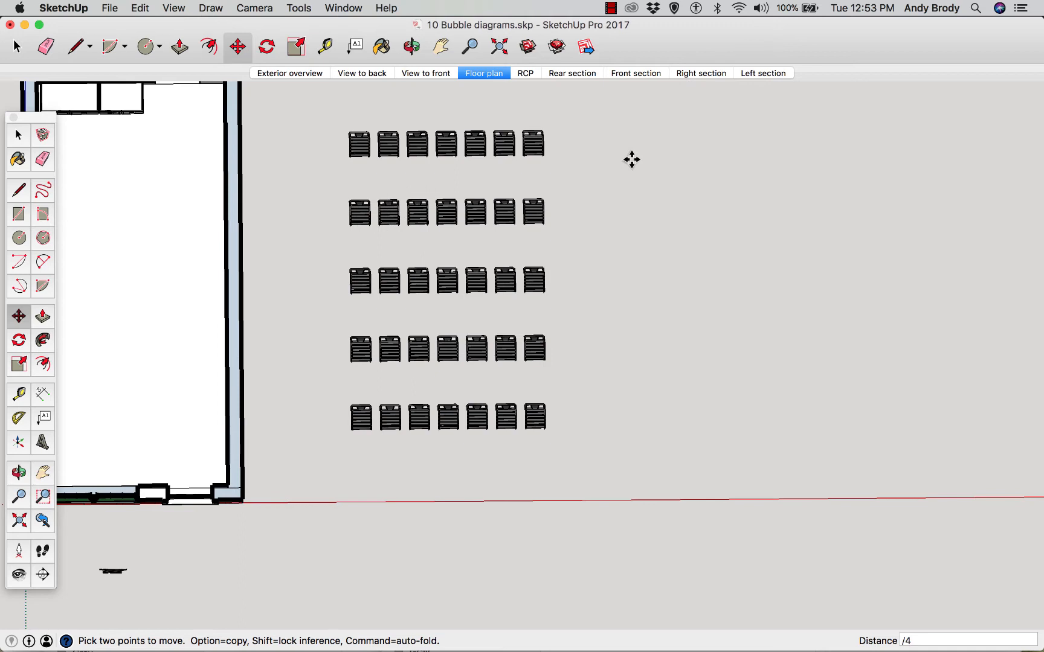
# Step: Delete the four copied rows behind the front row of chairs
pyautogui.press('space')
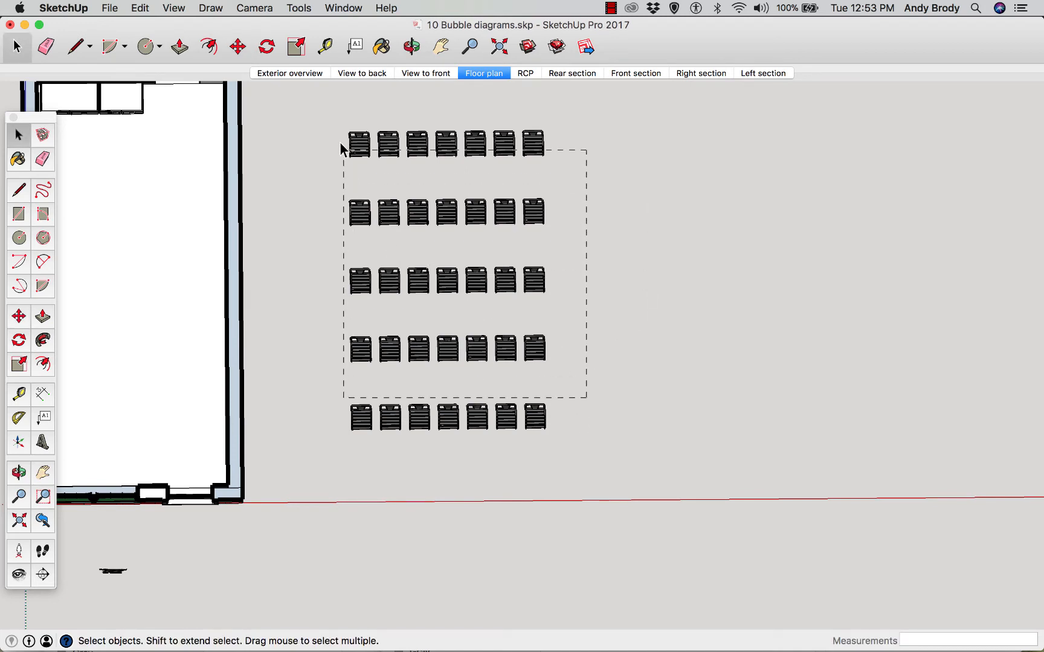
pyautogui.moveTo(586, 397); pyautogui.dragTo(340, 144)
pyautogui.press('Delete')
# Step: Explode the row of chairs component and delete every chair except the one nearest the building
pyautogui.click(454, 418)
pyautogui.rightClick(450, 418)
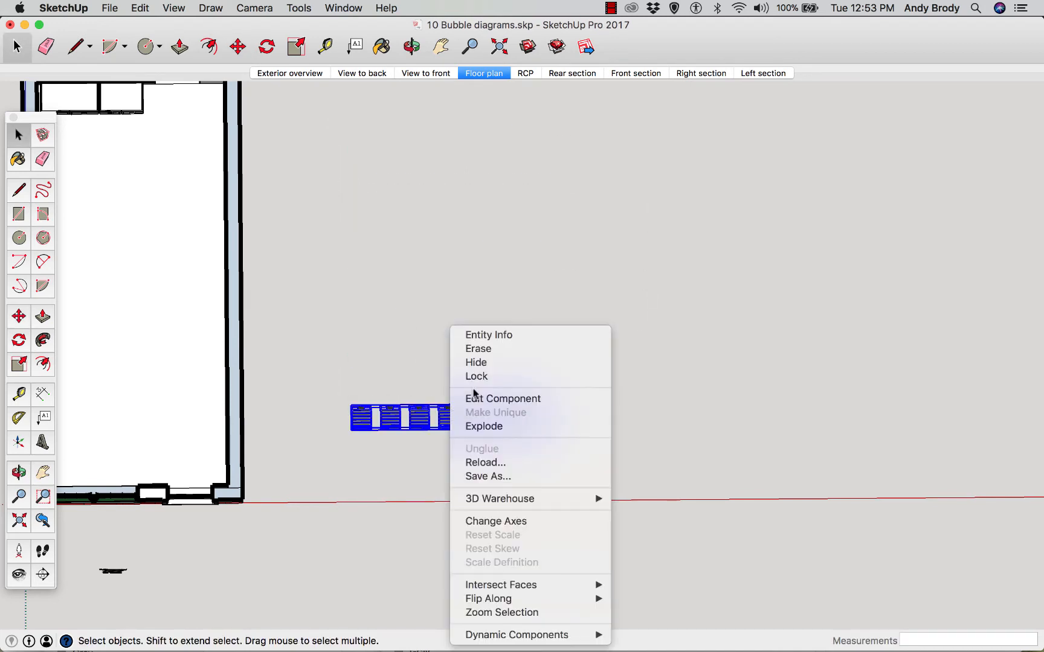
pyautogui.click(484, 426)
pyautogui.click(559, 454)
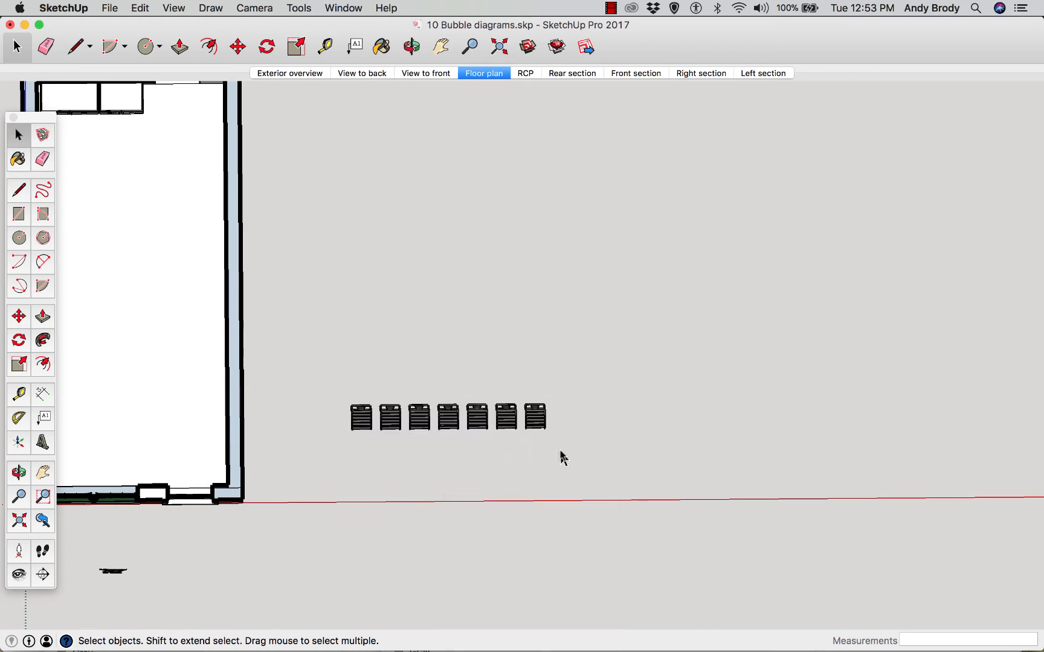
pyautogui.moveTo(559, 450); pyautogui.dragTo(399, 398)
pyautogui.press('Delete')
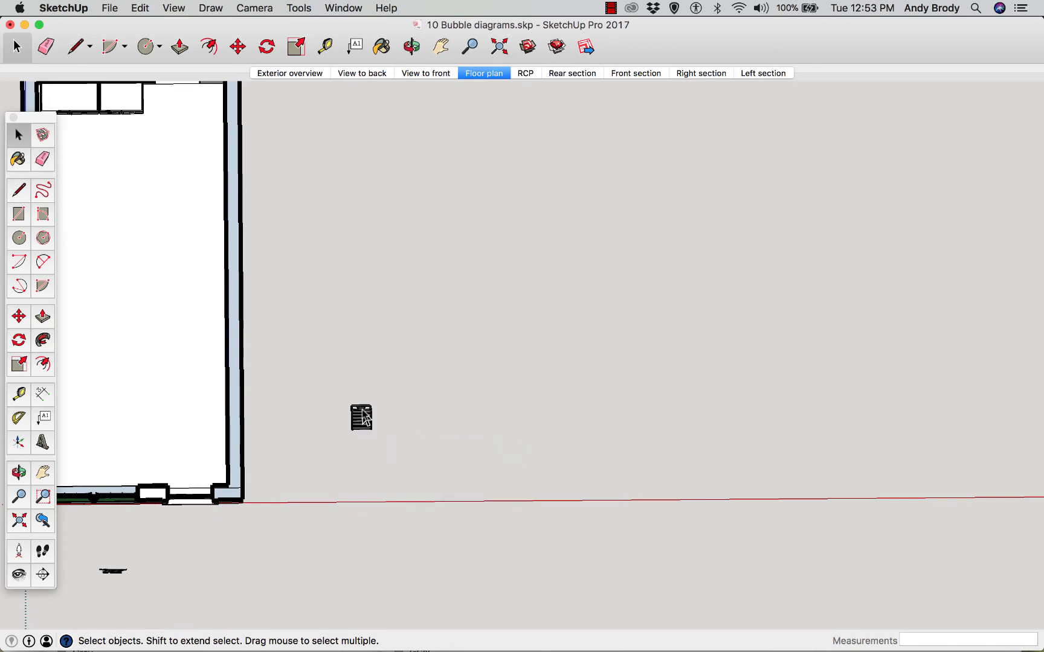
# Step: Move the remaining chair about 15' into the building, near the front wall
pyautogui.click(361, 423)
pyautogui.scroll(1, 362, 431)
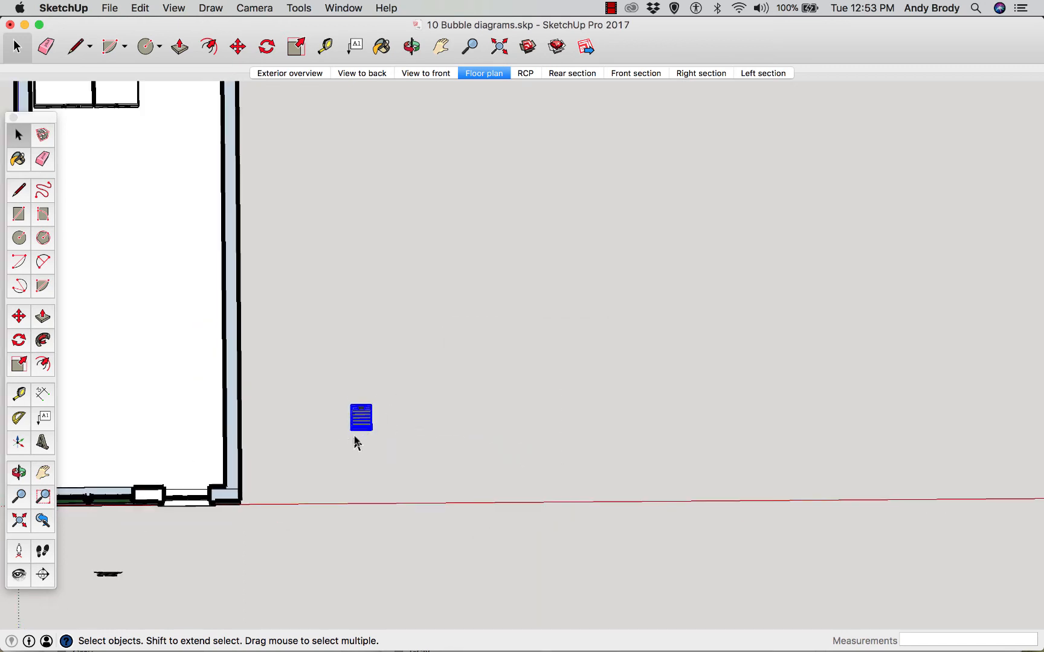
pyautogui.press('m')
pyautogui.click(358, 390)
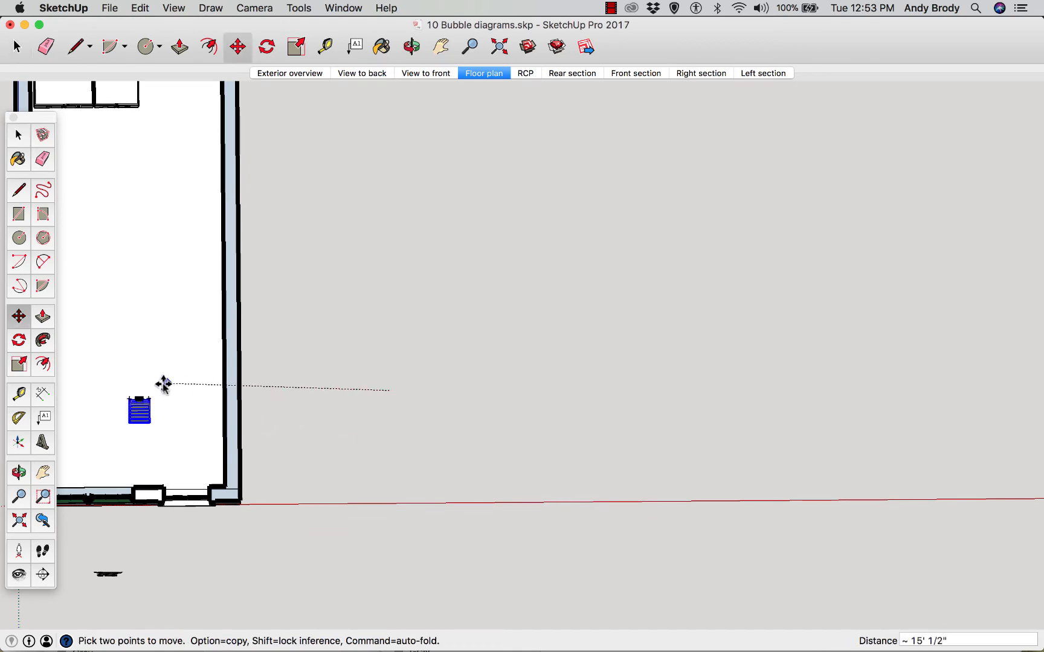
pyautogui.click(163, 384)
# Step: In the Floor plan scene, move the chair about 4' 9" toward the left wall and rotate it counterclockwise to an angle of 120°
pyautogui.keyDown('shift'); pyautogui.moveTo(203, 407); pyautogui.dragTo(391, 403, button='middle'); pyautogui.keyUp('shift')
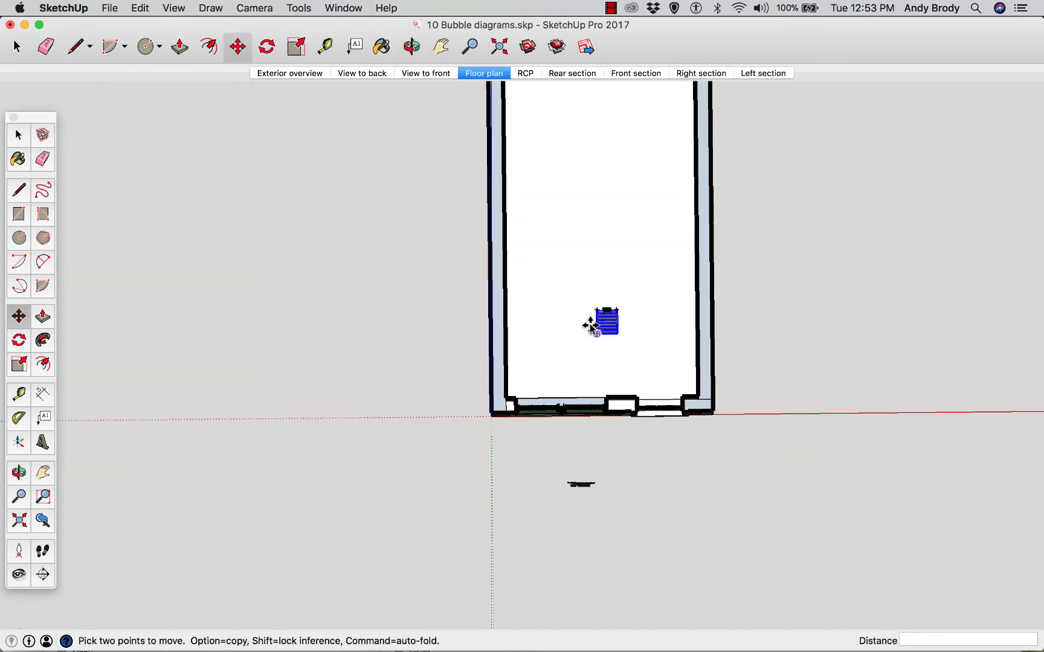
pyautogui.scroll(4, 590, 325)
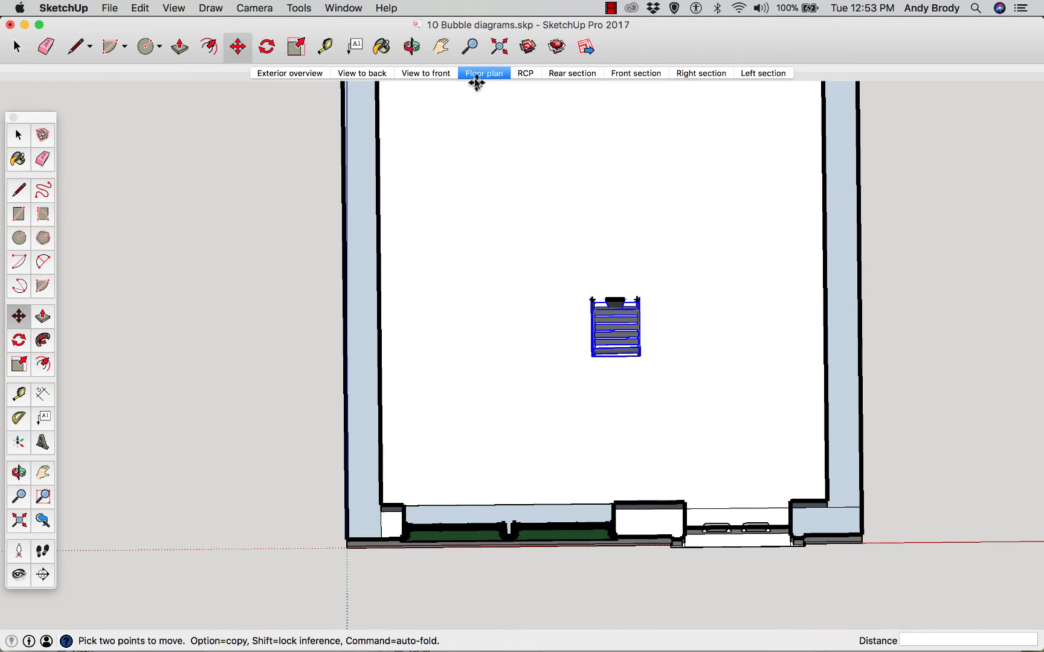
pyautogui.click(477, 77)
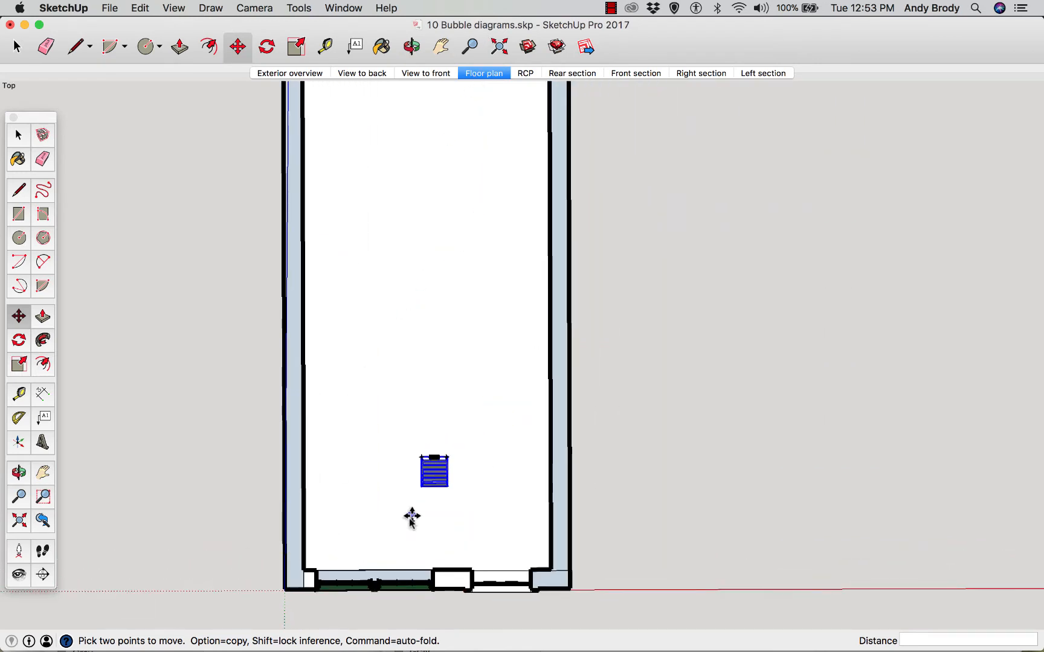
pyautogui.scroll(4, 400, 525)
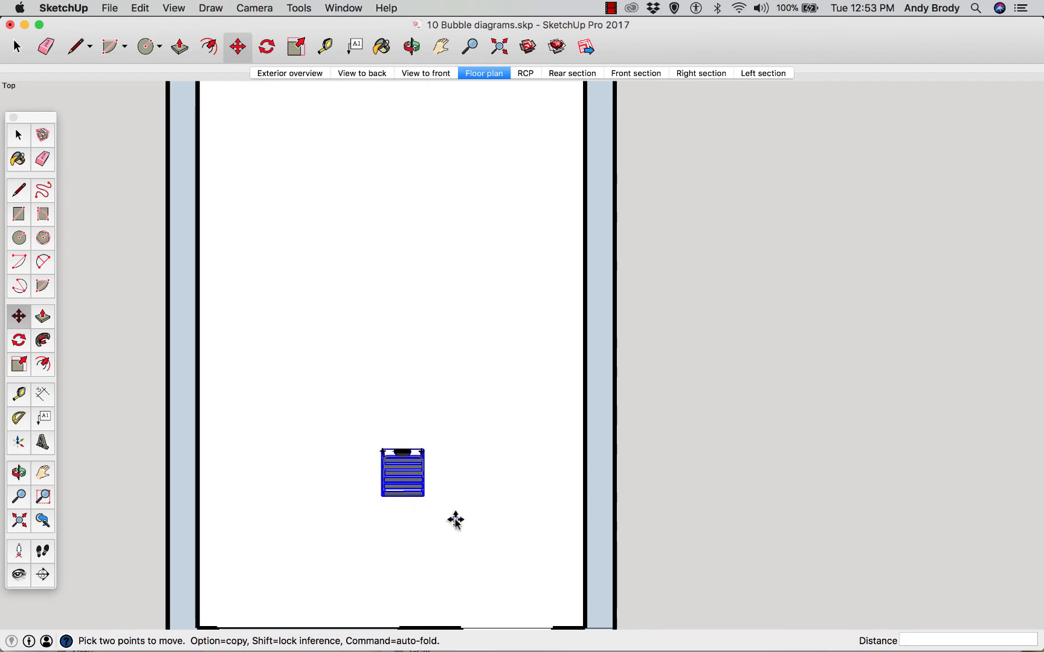
pyautogui.click(455, 519)
pyautogui.click(314, 543)
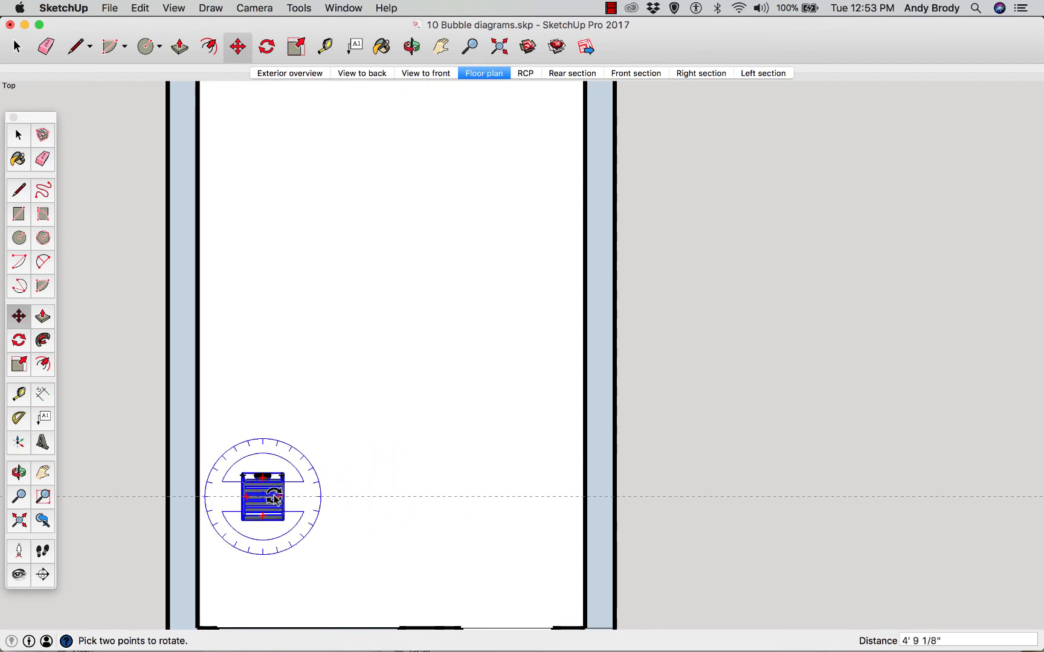
pyautogui.click(262, 477)
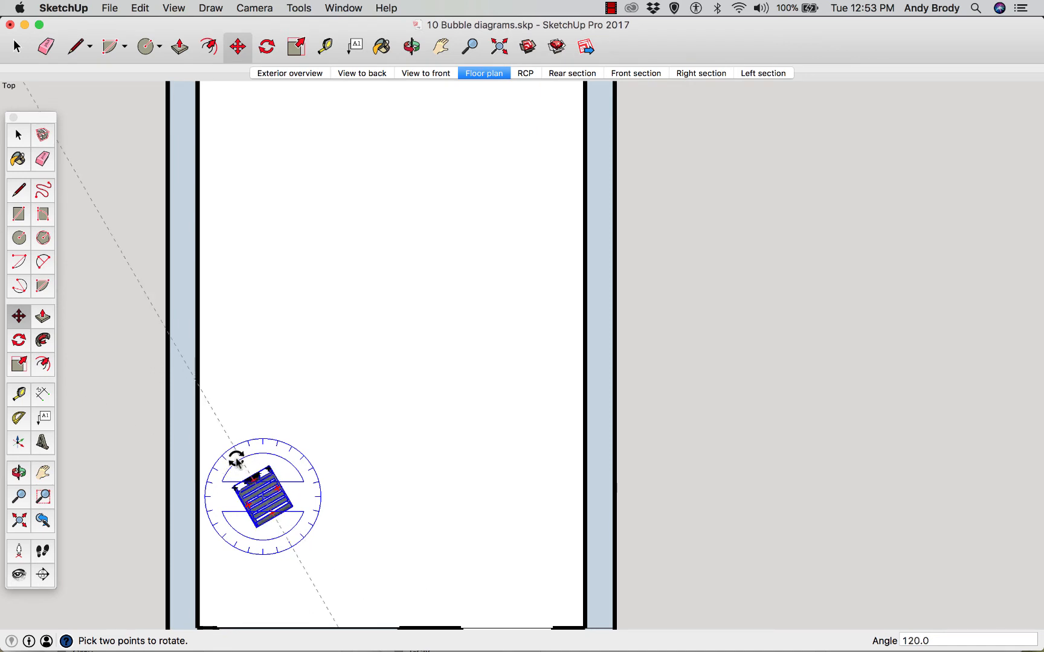
pyautogui.click(236, 460)
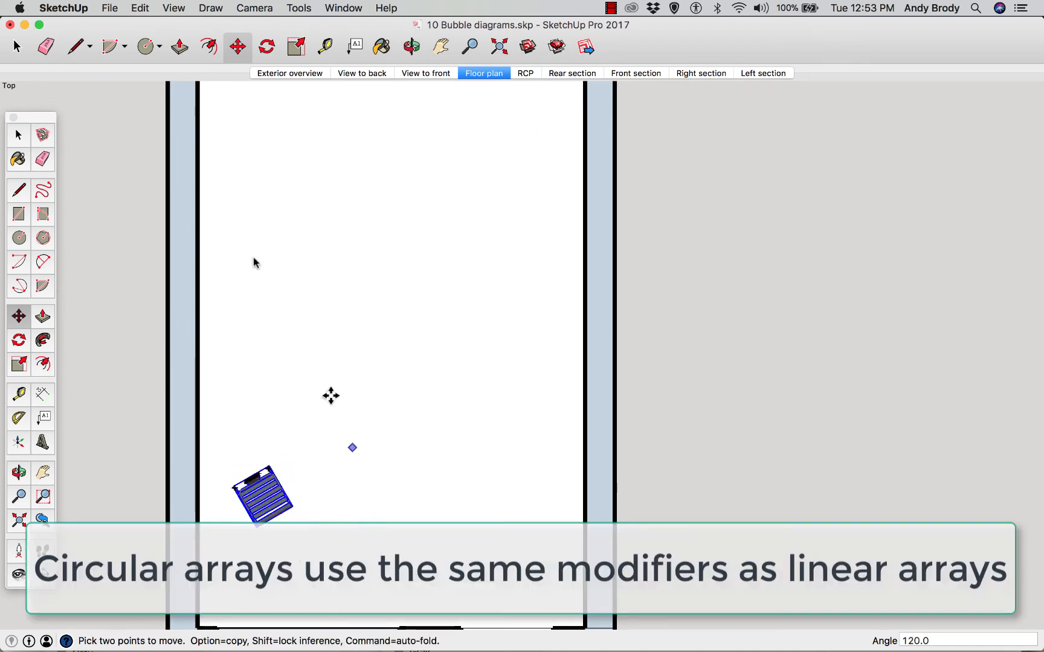
# Step: Make a rotated copy of the chair about 60° clockwise around a center point outside the front wall, using the Rotate tool
pyautogui.click(266, 51)
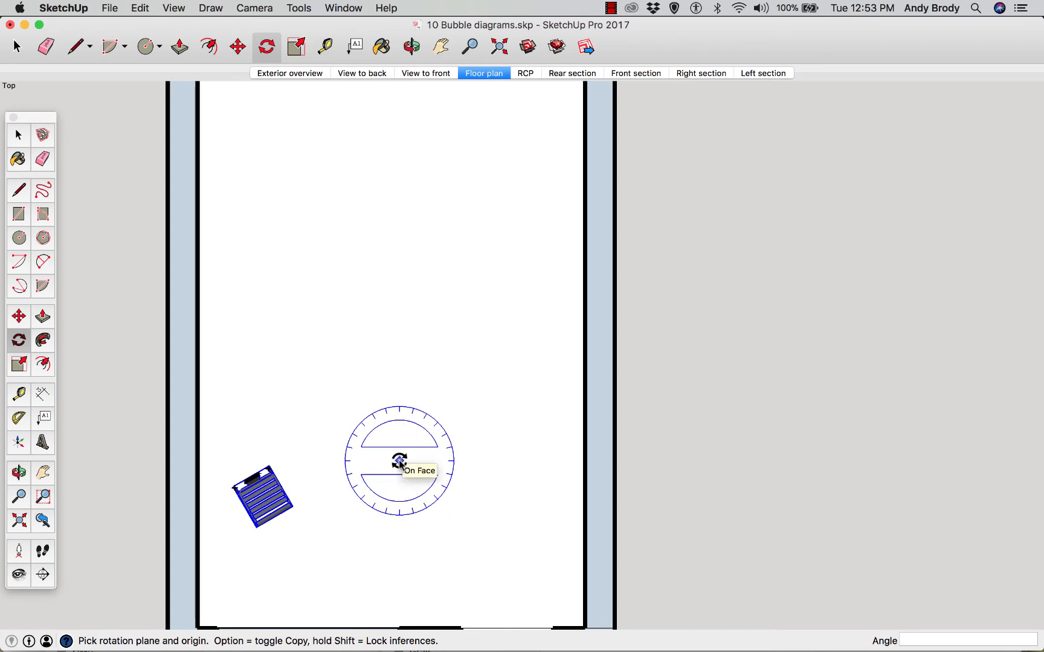
pyautogui.press('alt')
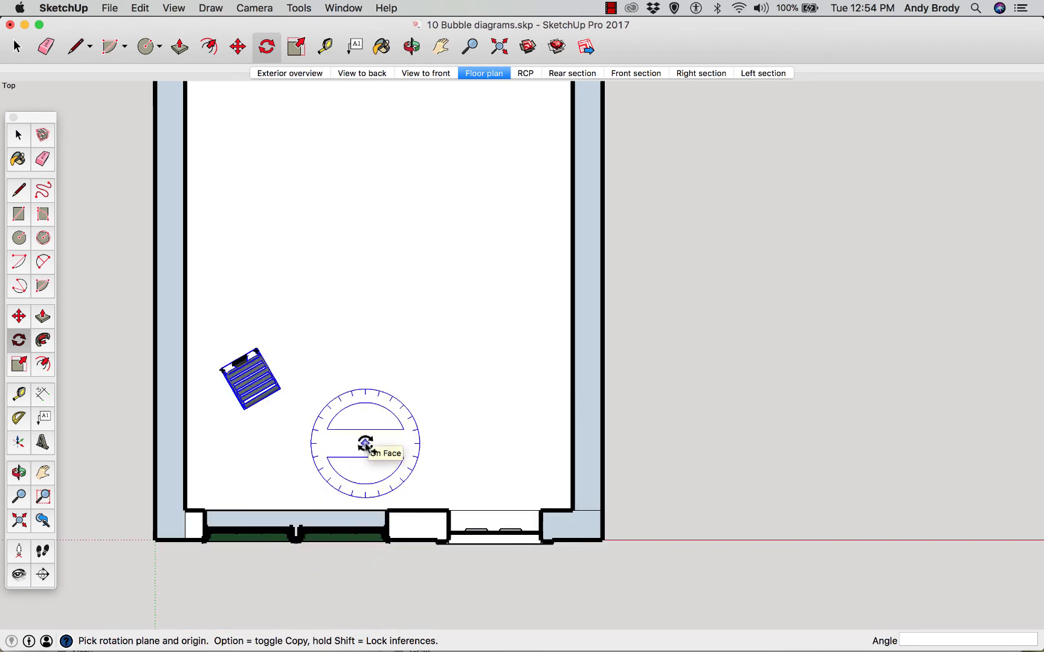
pyautogui.click(375, 615)
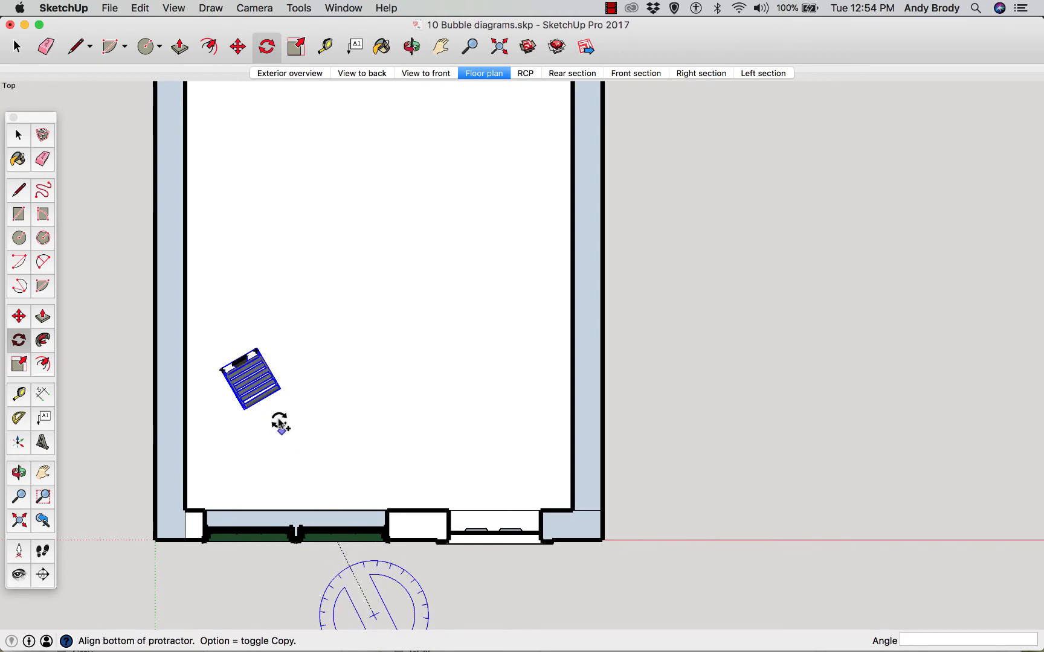
pyautogui.click(233, 349)
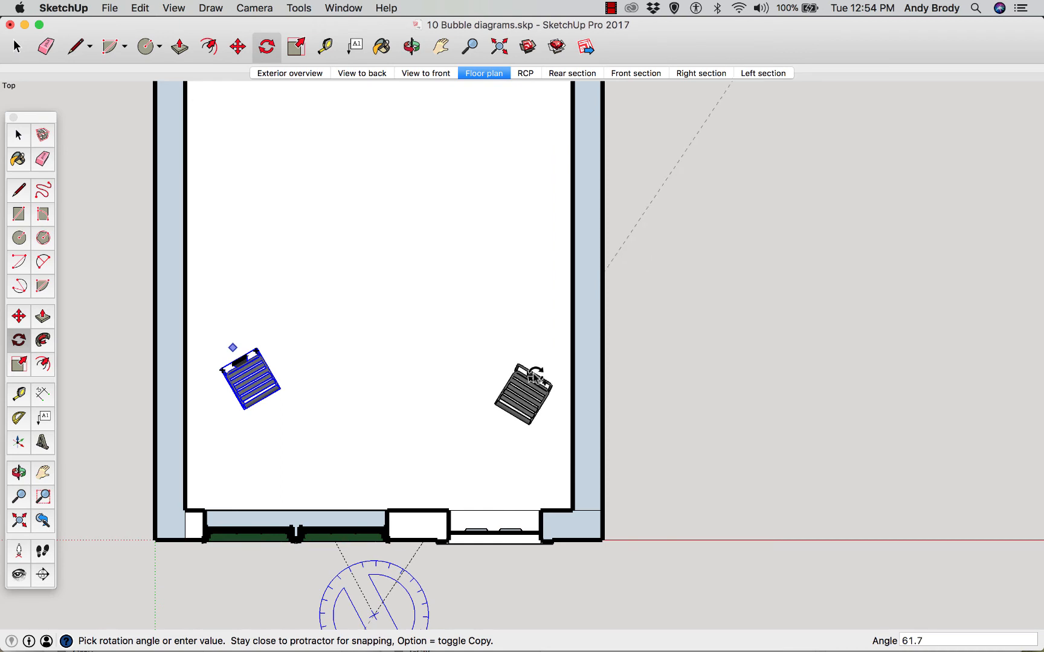
pyautogui.click(534, 377)
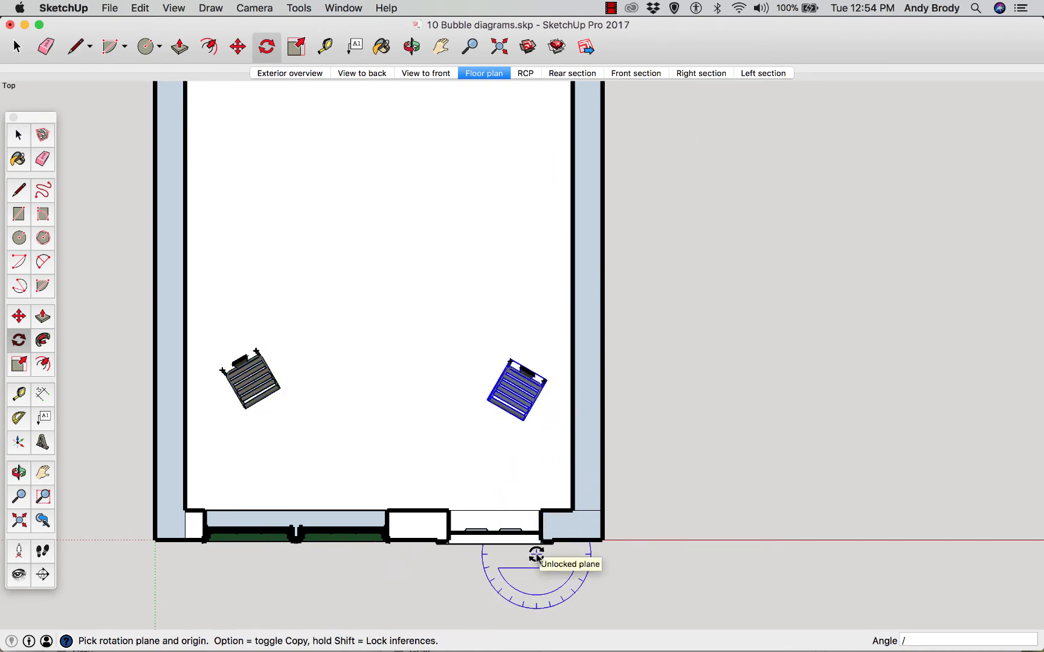
# Step: Fill the arc between the two chairs with a circular array that divides the rotation by 5
pyautogui.write('/5')
pyautogui.press('Return')
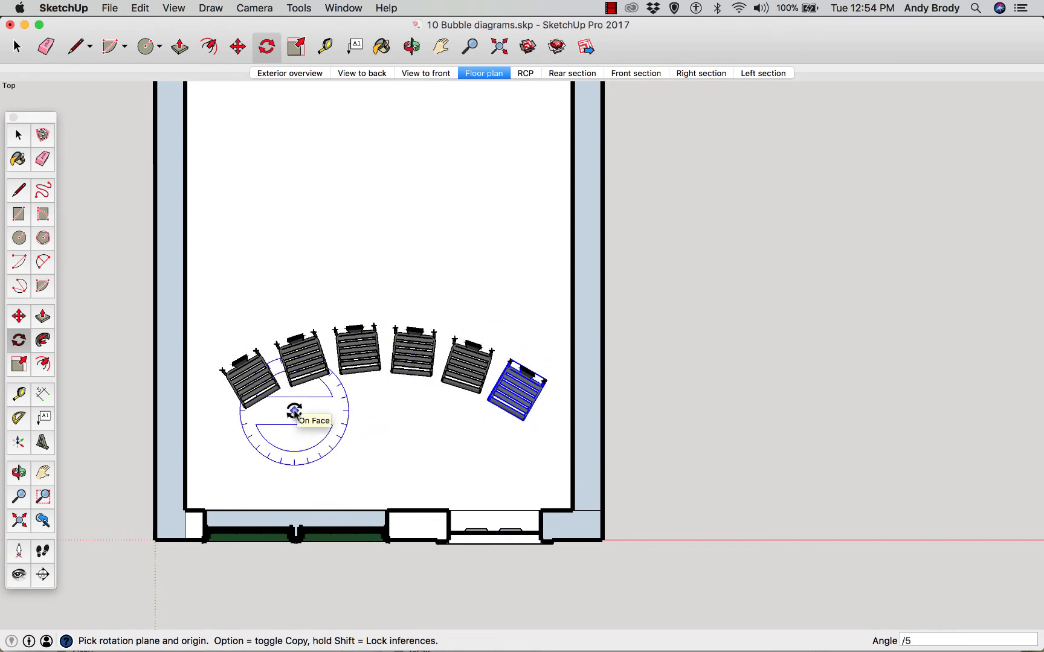
pyautogui.press('Return')
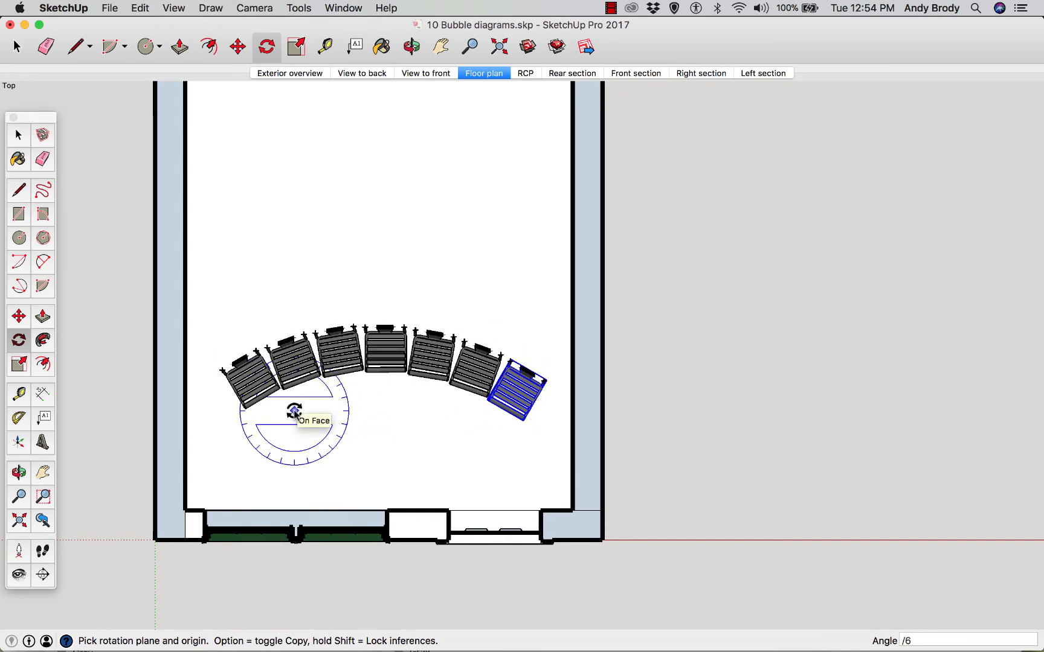
pyautogui.write('/5')
pyautogui.press('Return')
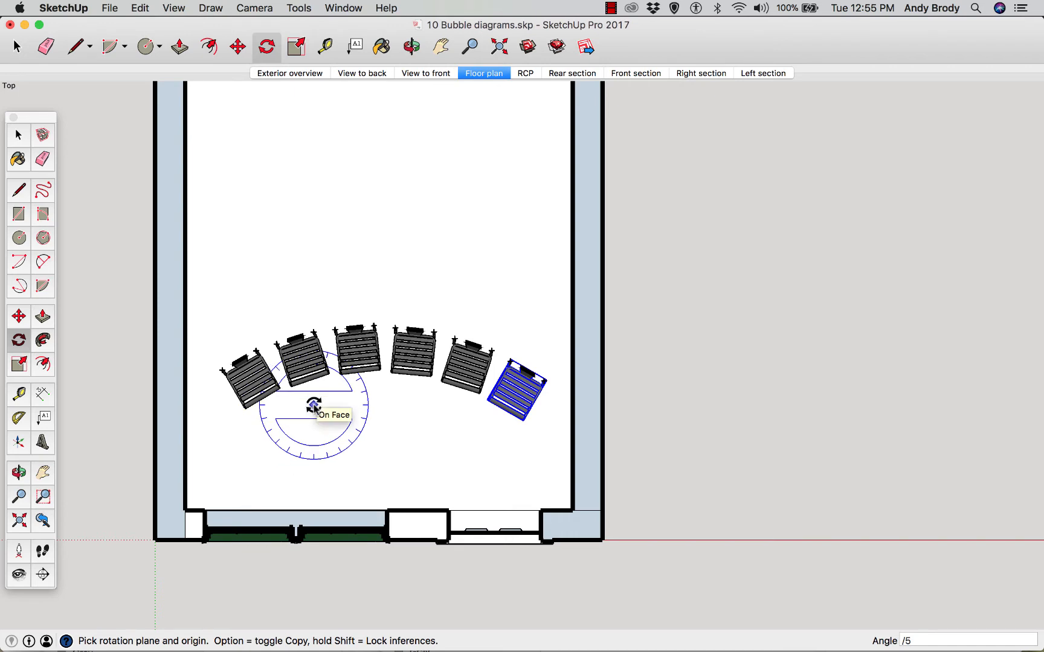
# Step: Turn the whole arc of chairs into a single component named "curved row"
pyautogui.press('space')
pyautogui.moveTo(103, 268); pyautogui.dragTo(574, 456)
pyautogui.rightClick(422, 356)
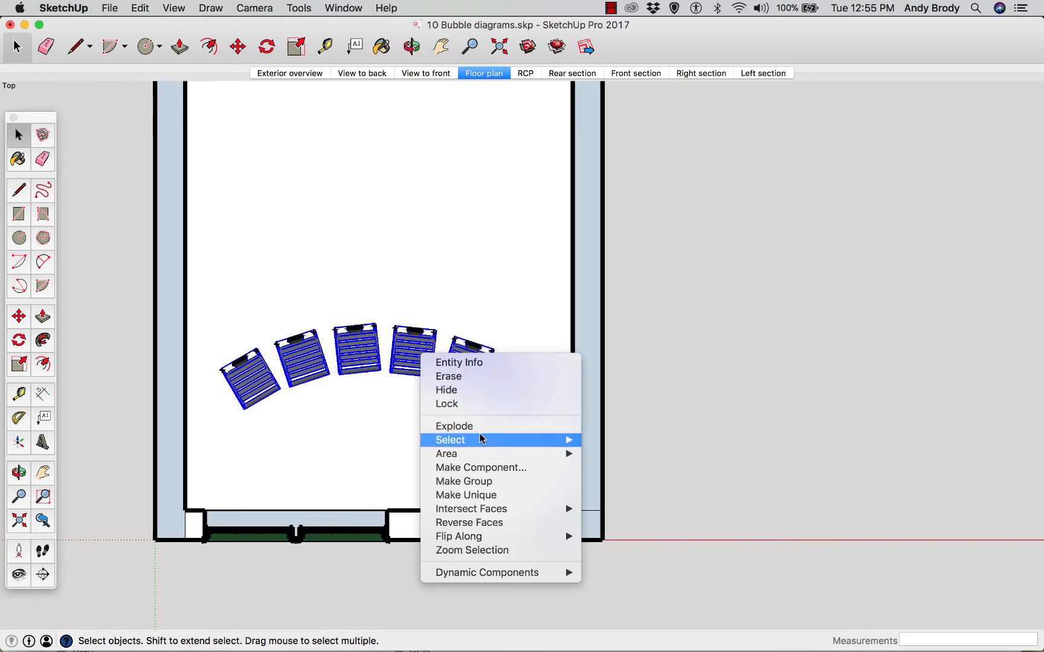
pyautogui.press('g')
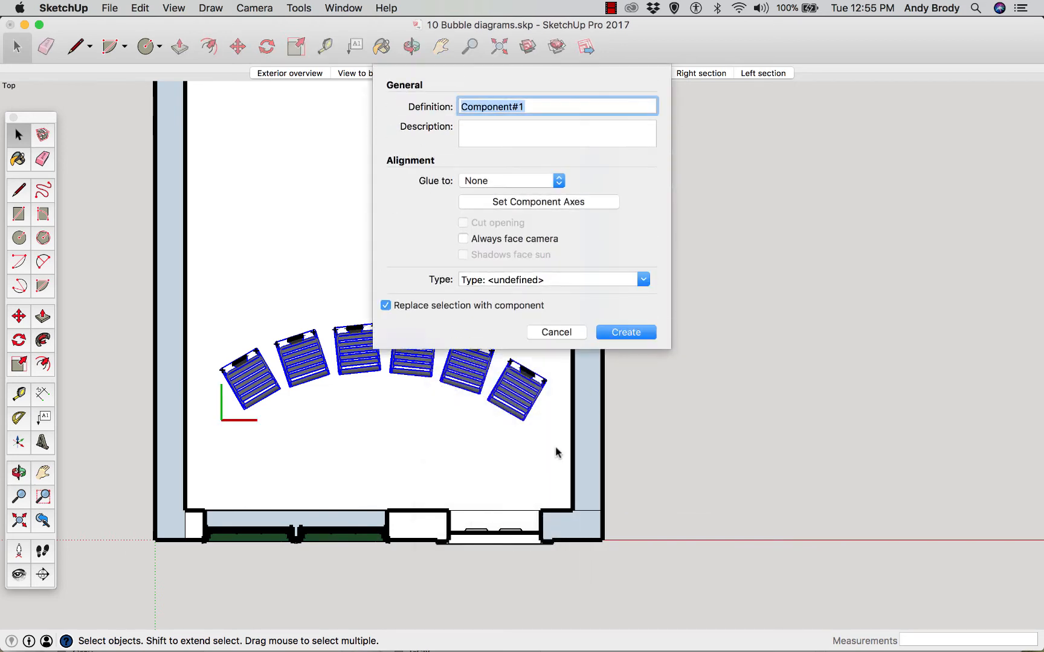
pyautogui.write('cure')
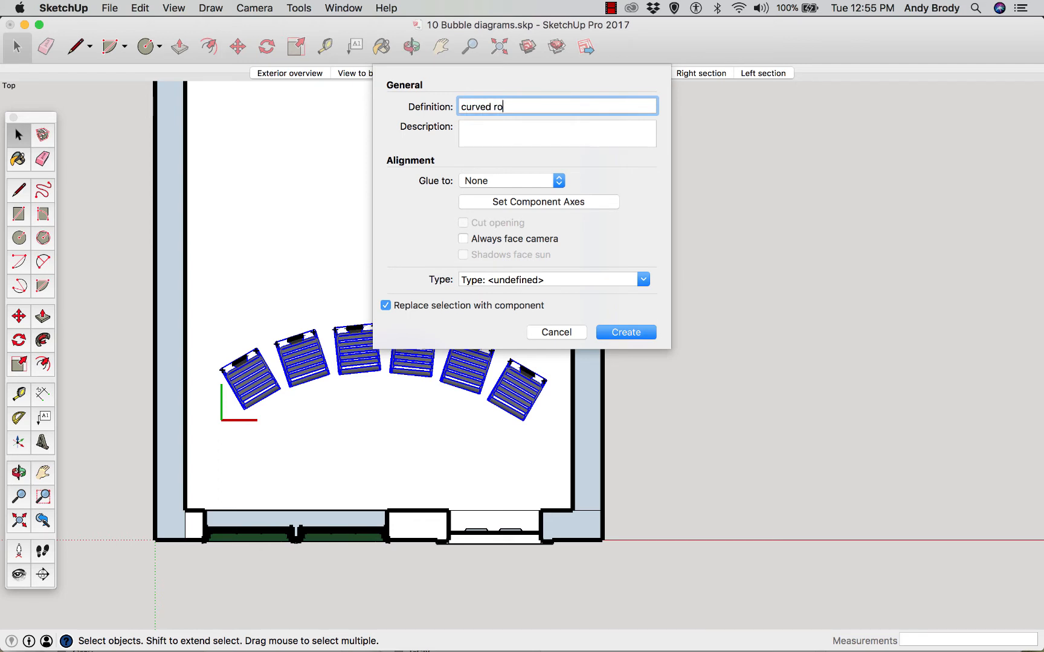
pyautogui.write('ed row')
pyautogui.press('Return')
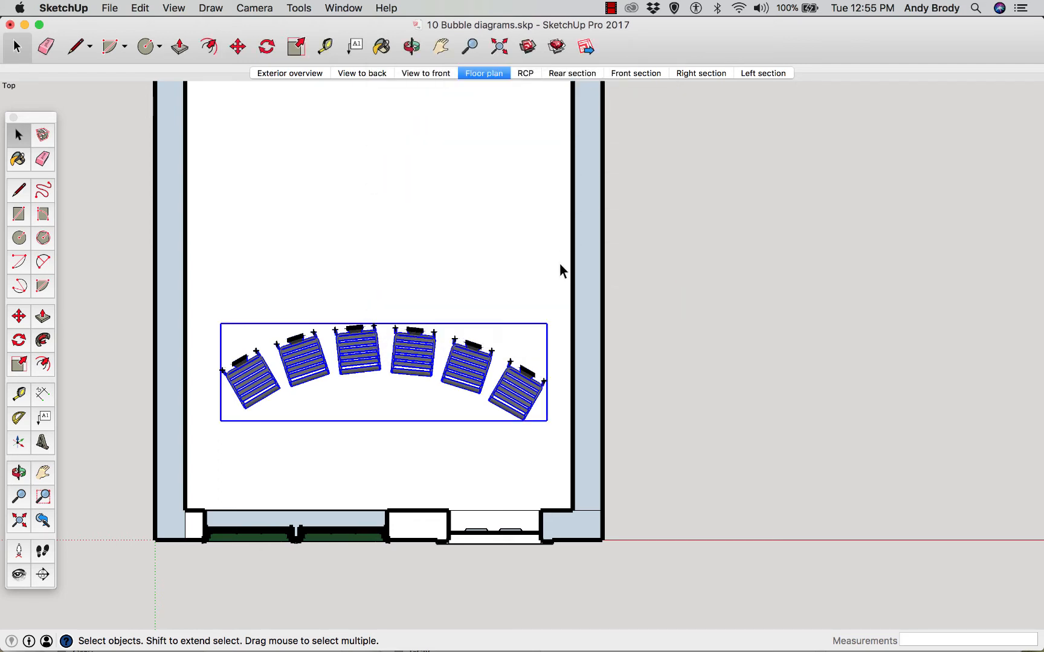
# Step: Copy the curved row 3' toward the back of the building and array it as six copies (x6)
pyautogui.press('m')
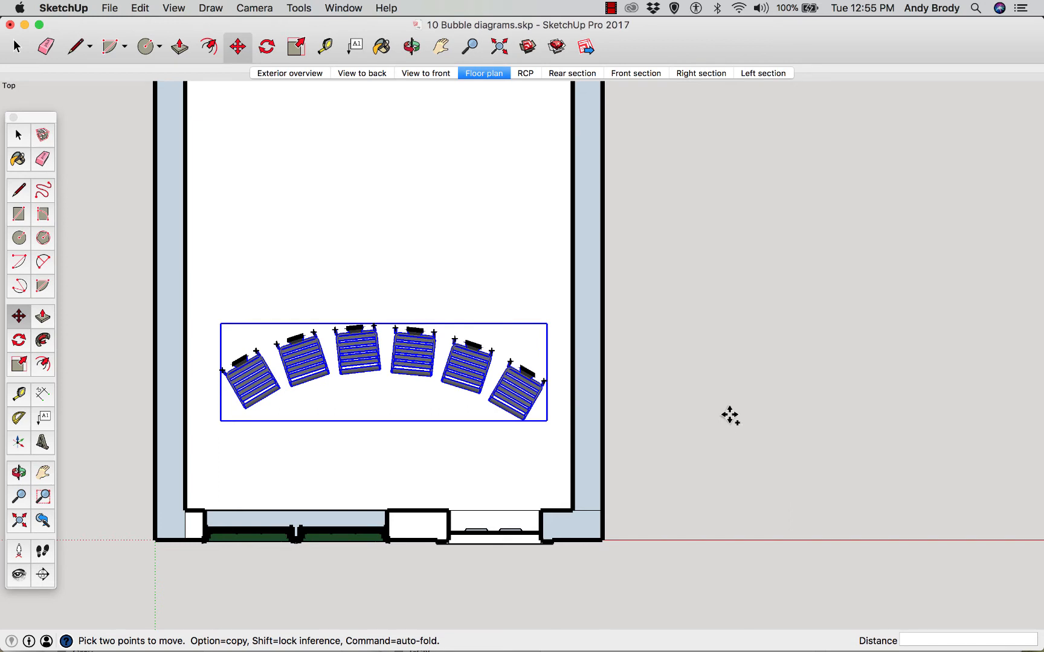
pyautogui.keyDown('alt'); pyautogui.click(731, 416); pyautogui.keyUp('alt')
pyautogui.click(723, 333)
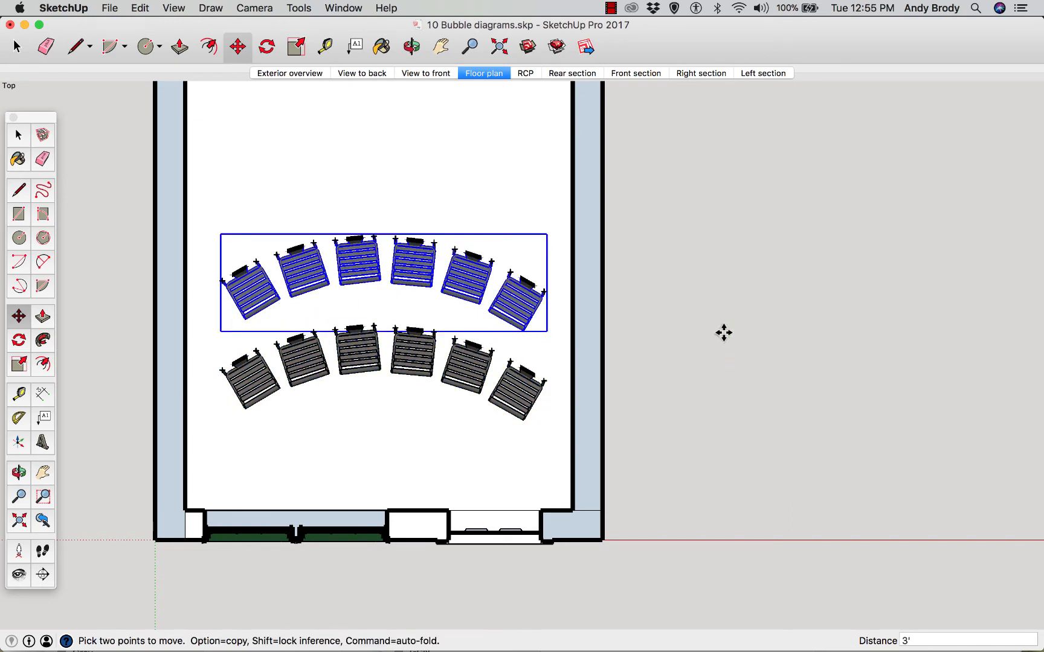
pyautogui.write('x4')
pyautogui.press('Return')
pyautogui.scroll(-5, 719, 331)
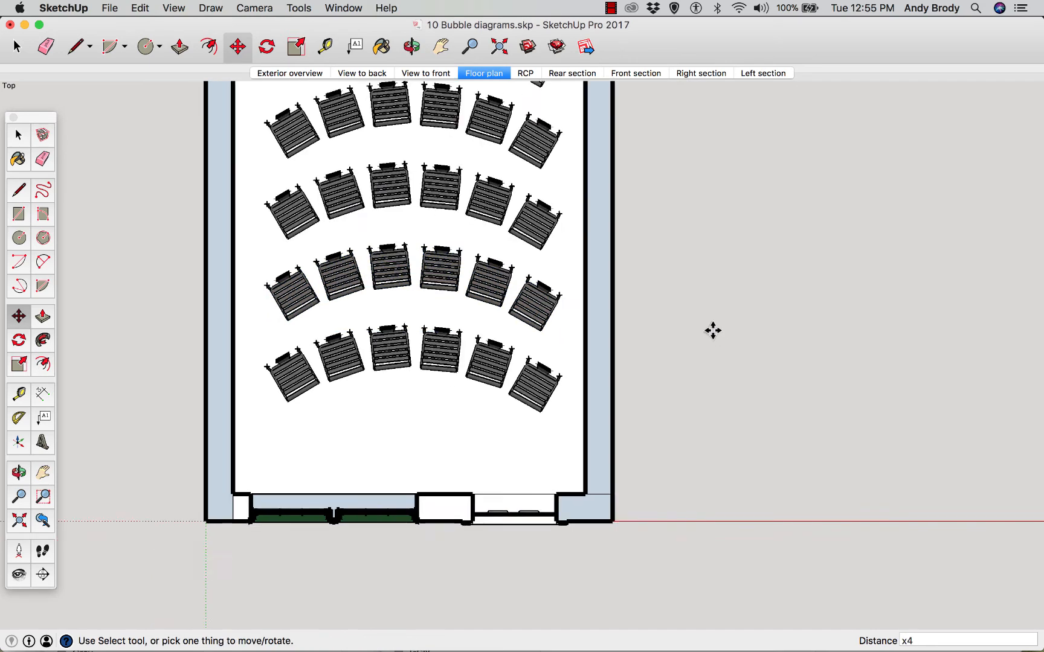
pyautogui.scroll(-5, 708, 279)
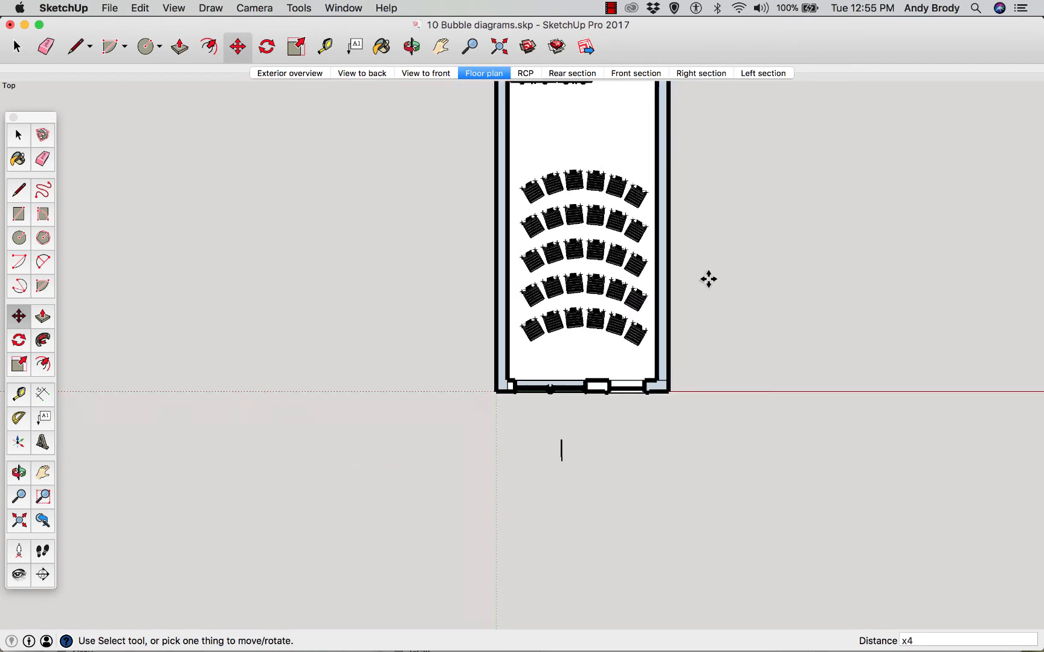
pyautogui.write('x')
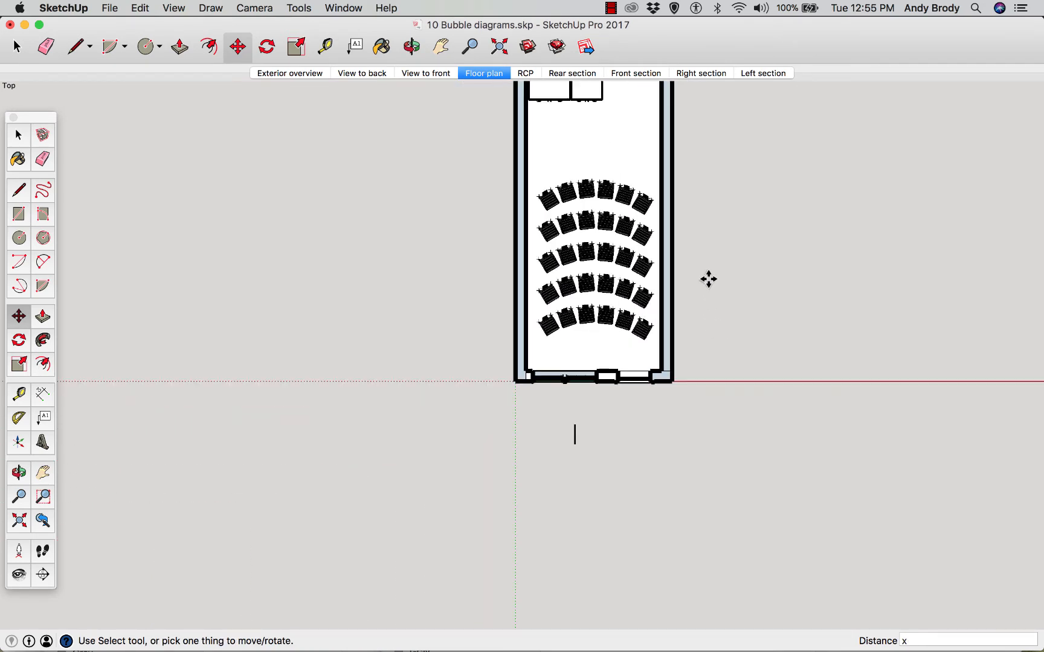
pyautogui.write('6')
pyautogui.press('Return')
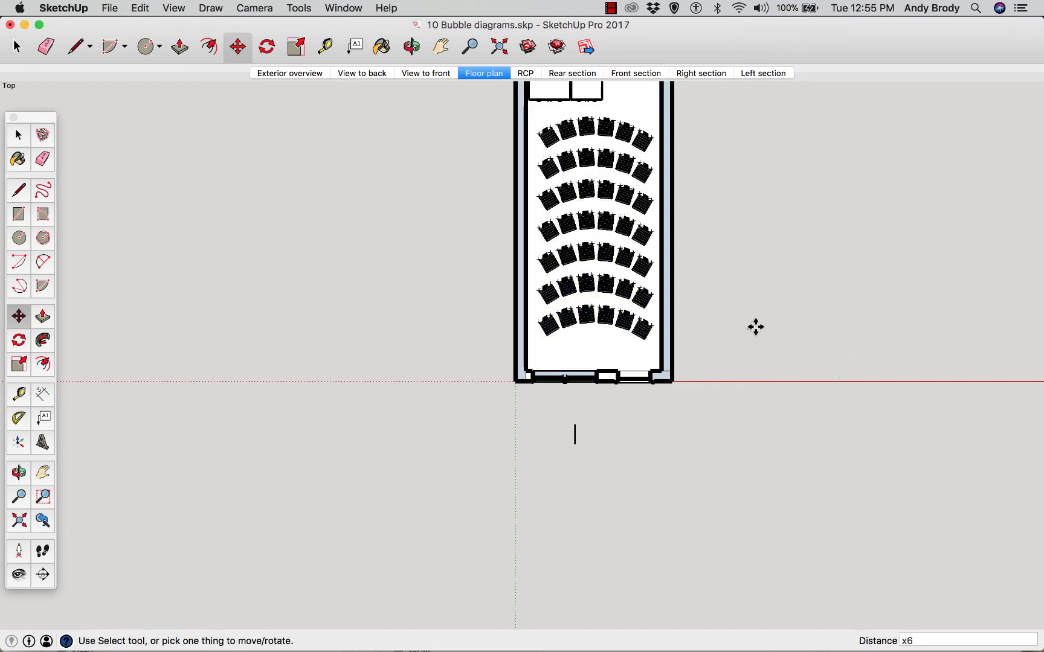
# Step: Review the curved seating layout from the Floor plan scene and in 3D, and look over the base cabinet's 3D Warehouse page
pyautogui.click(489, 73)
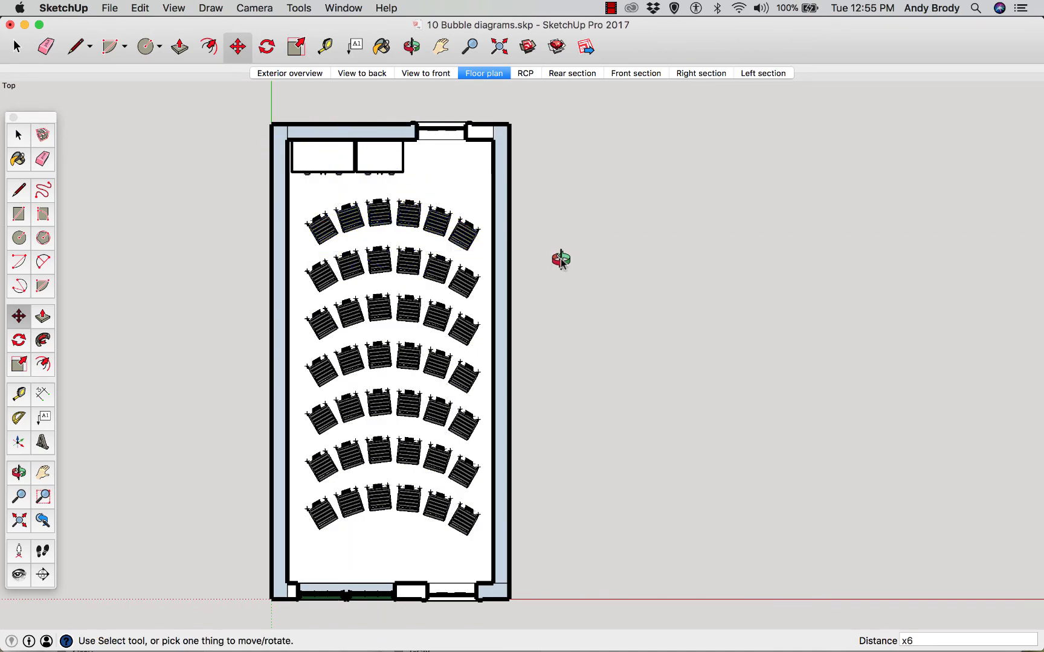
pyautogui.moveTo(561, 260); pyautogui.dragTo(634, 115, button='middle')
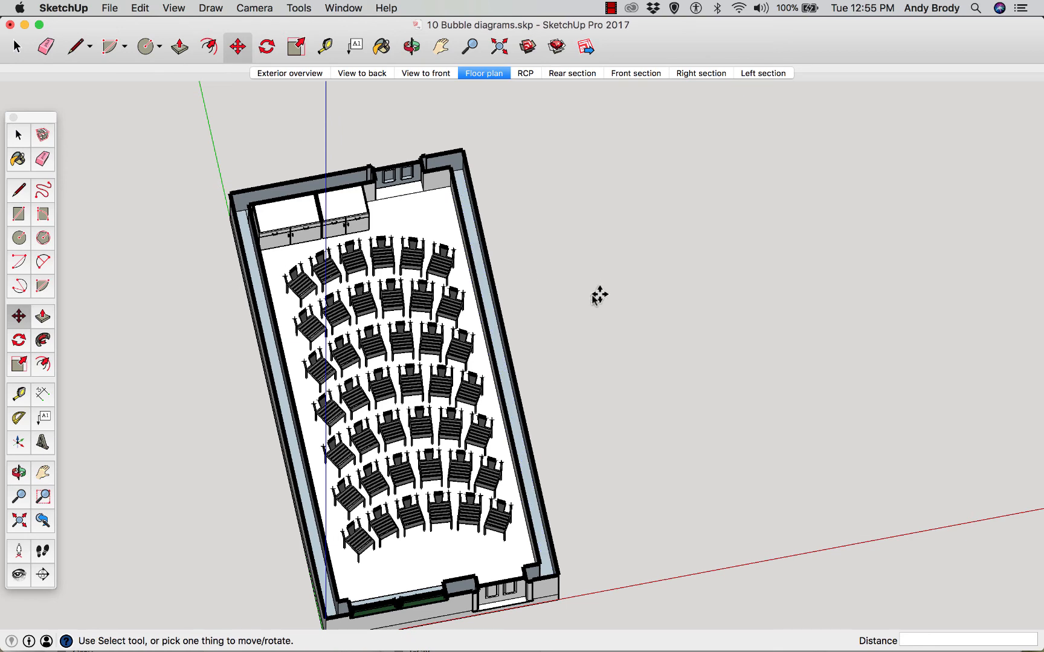
pyautogui.moveTo(559, 329); pyautogui.dragTo(528, 273, button='middle')
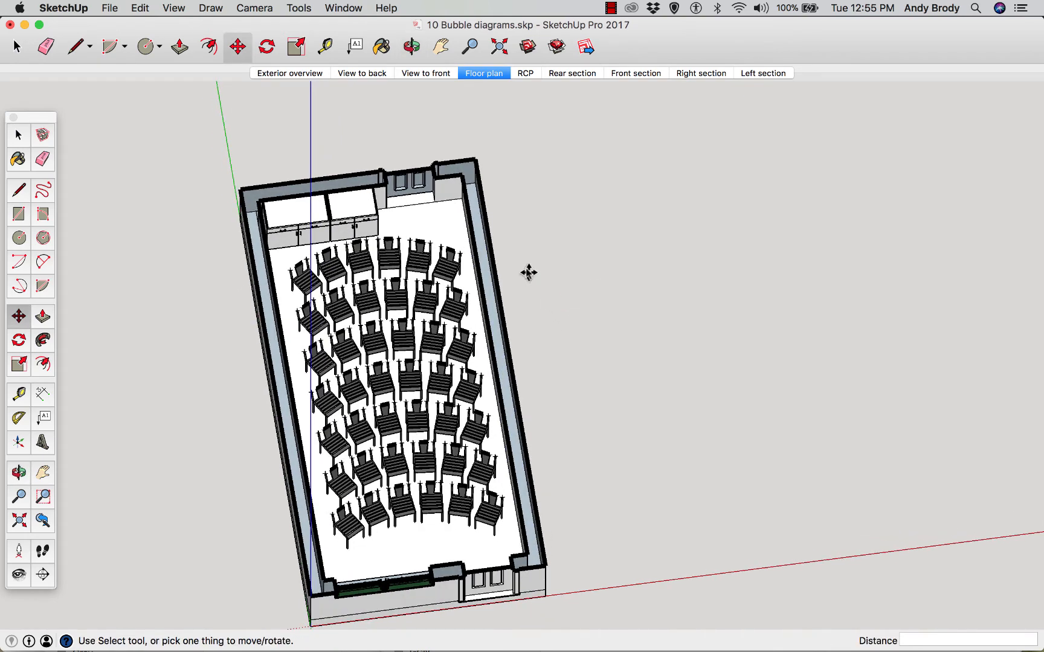
pyautogui.click(527, 47)
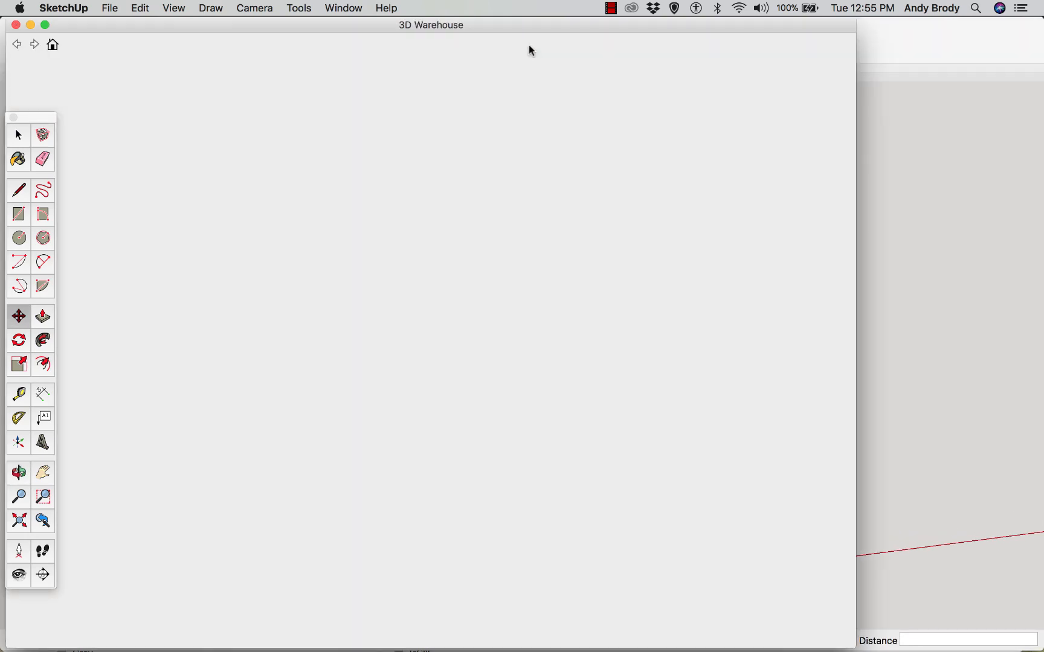
pyautogui.moveTo(304, 27); pyautogui.dragTo(415, 24)
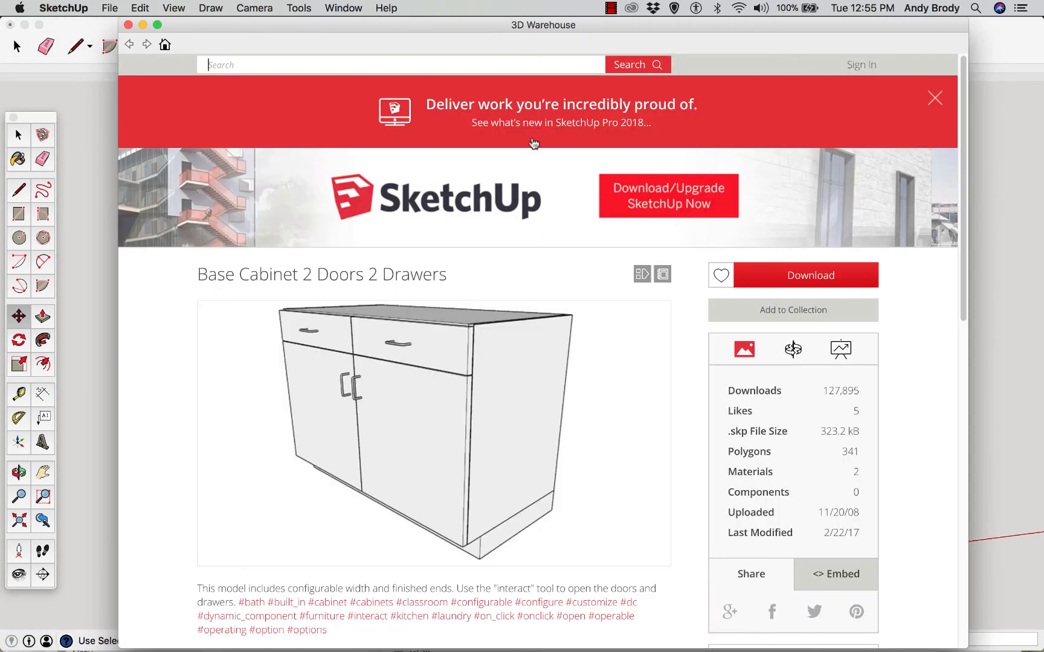
pyautogui.scroll(-12, 628, 321)
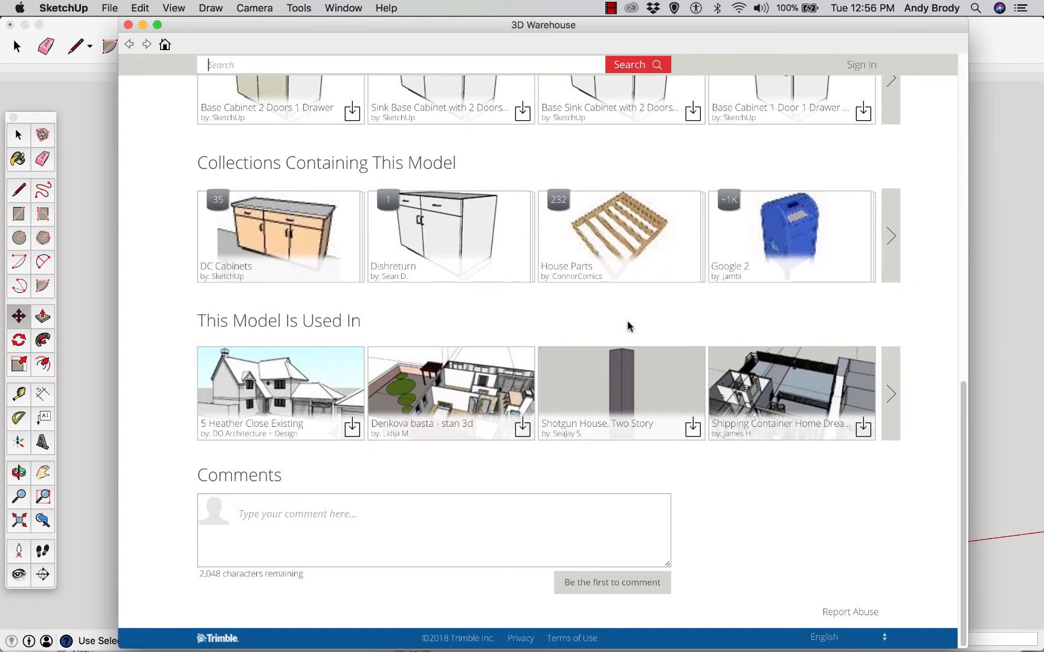
pyautogui.scroll(12, 627, 321)
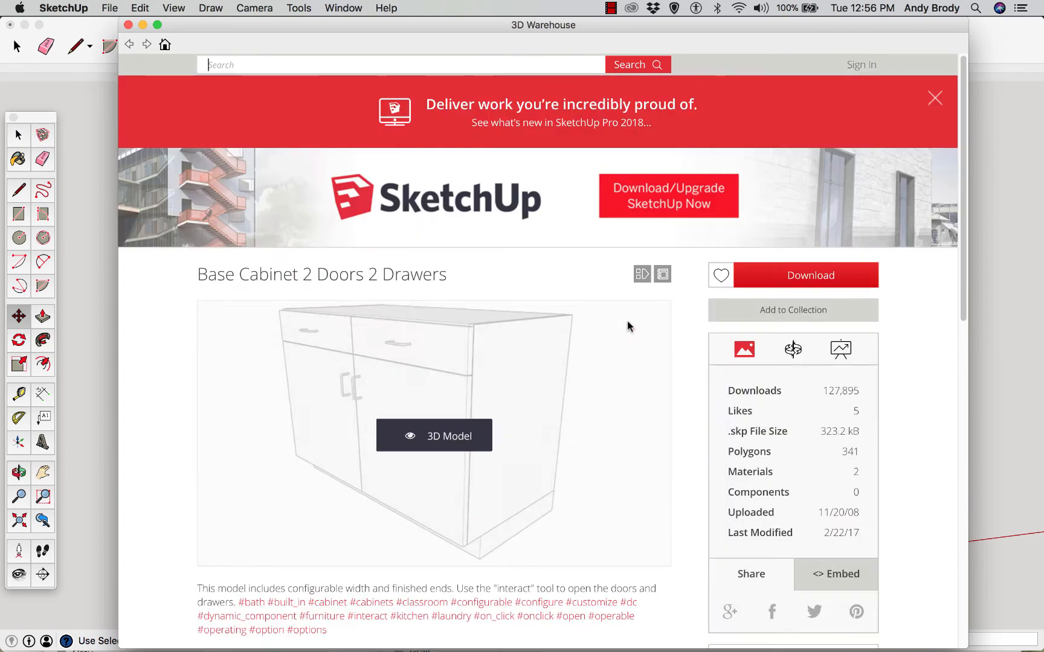
pyautogui.click(128, 25)
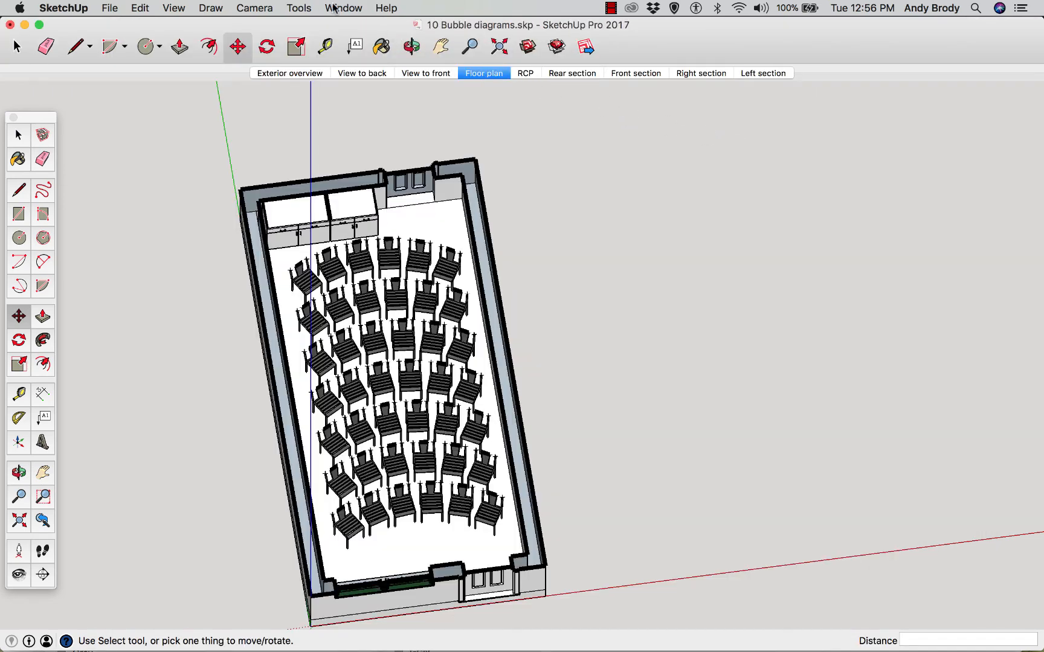
# Step: Show the model's layers and paste a copy of the curved row nearest the front wall on the ground beside the building
pyautogui.click(334, 8)
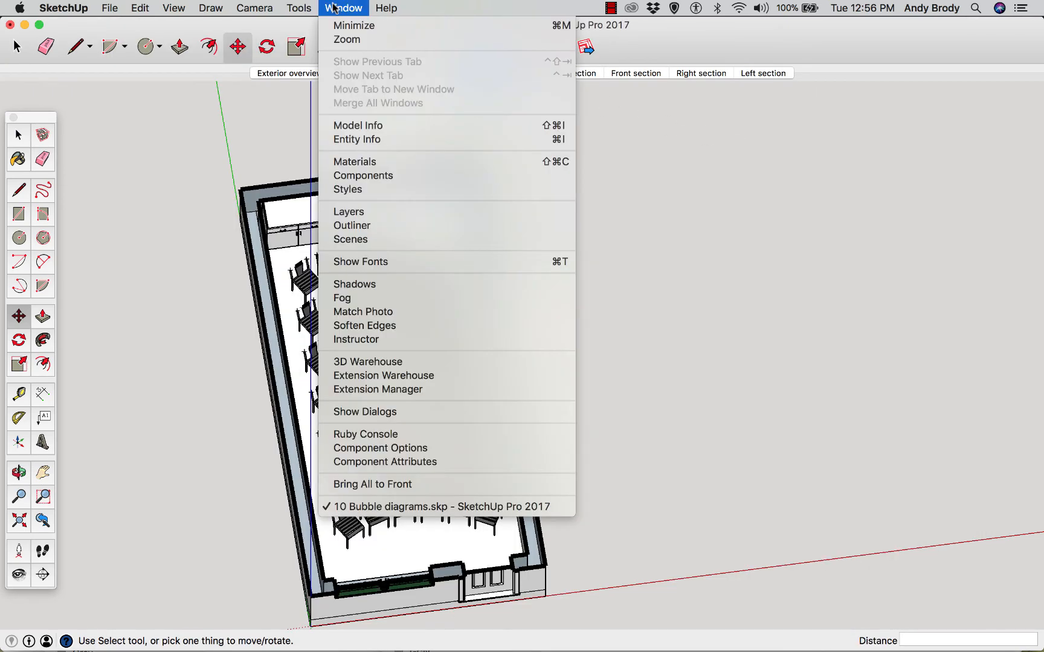
pyautogui.click(365, 212)
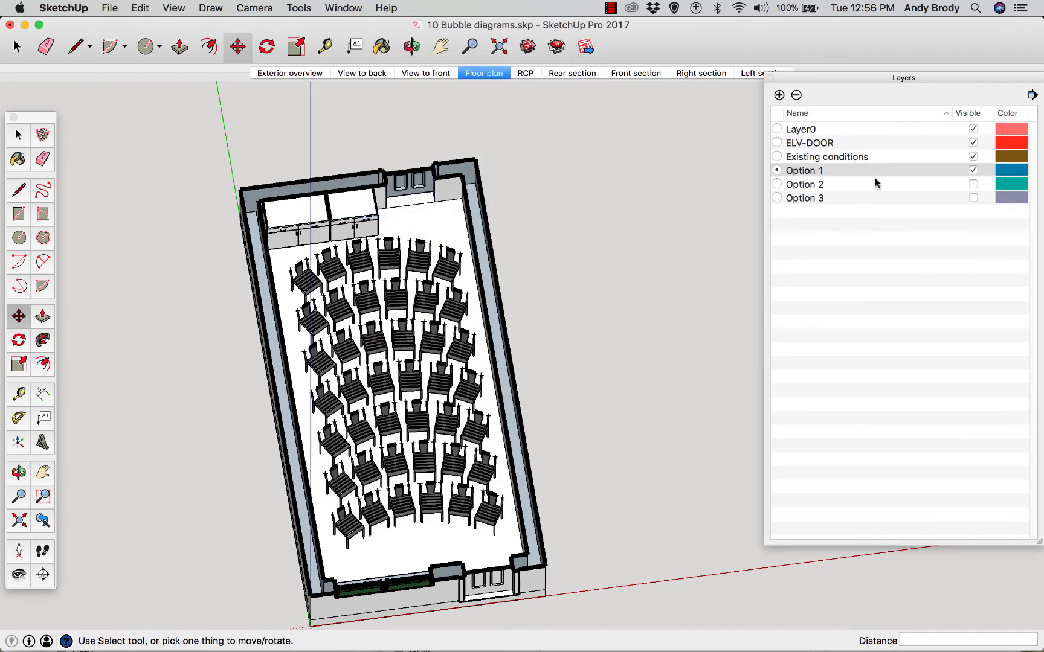
pyautogui.press('space')
pyautogui.click(423, 275)
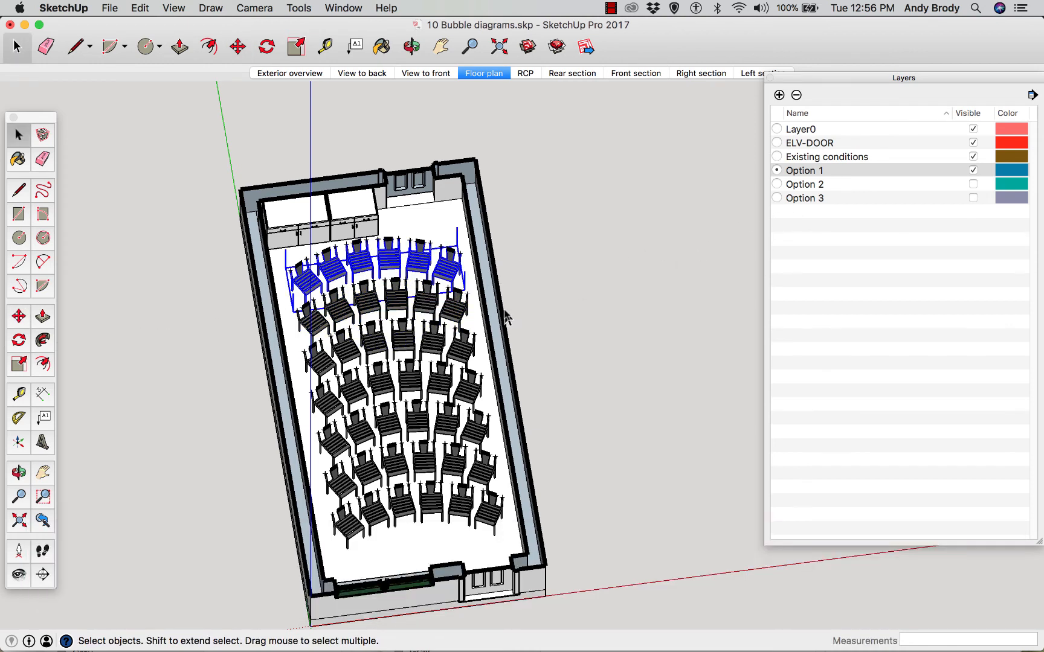
pyautogui.click(436, 503)
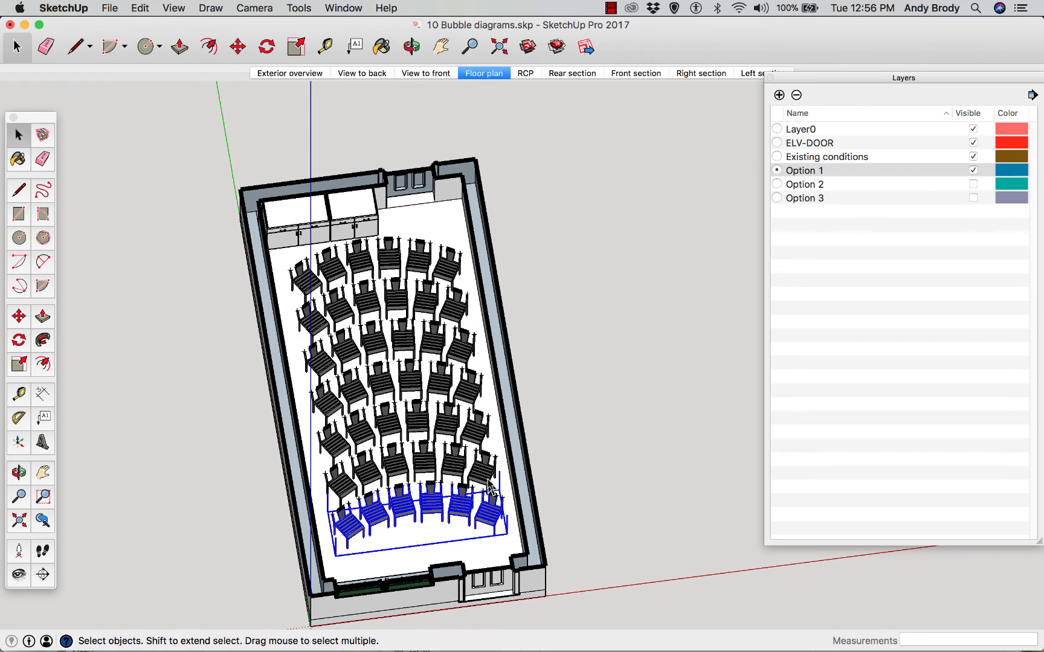
pyautogui.press('super+c')
pyautogui.press('super+v')
pyautogui.click(586, 500)
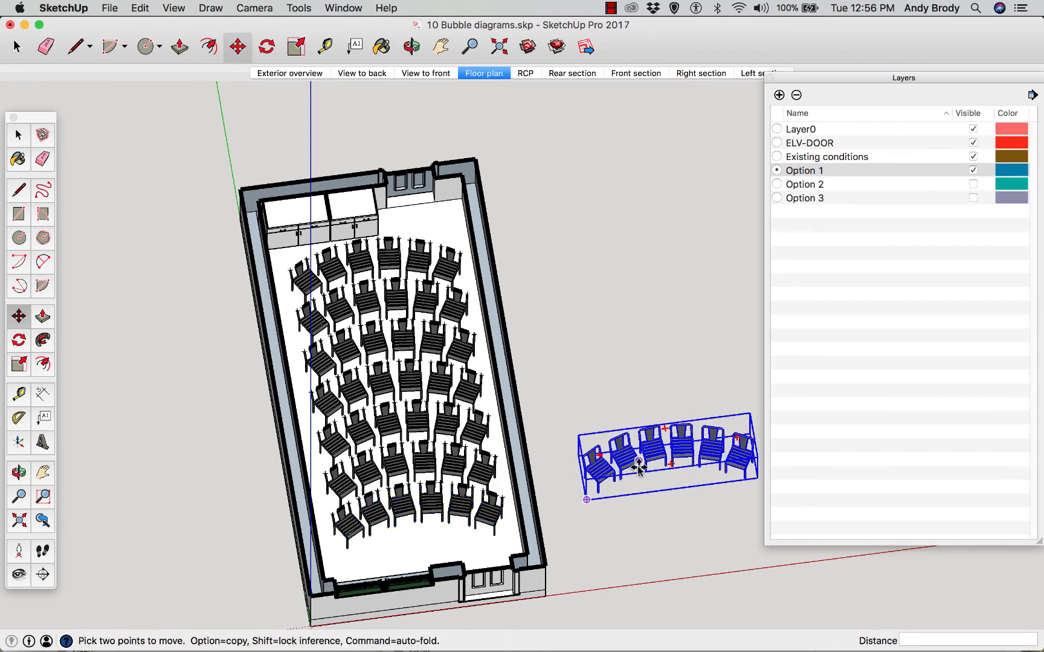
# Step: Explode the pasted curved row and delete all of its chairs except the straight-facing one near the middle
pyautogui.rightClick(671, 458)
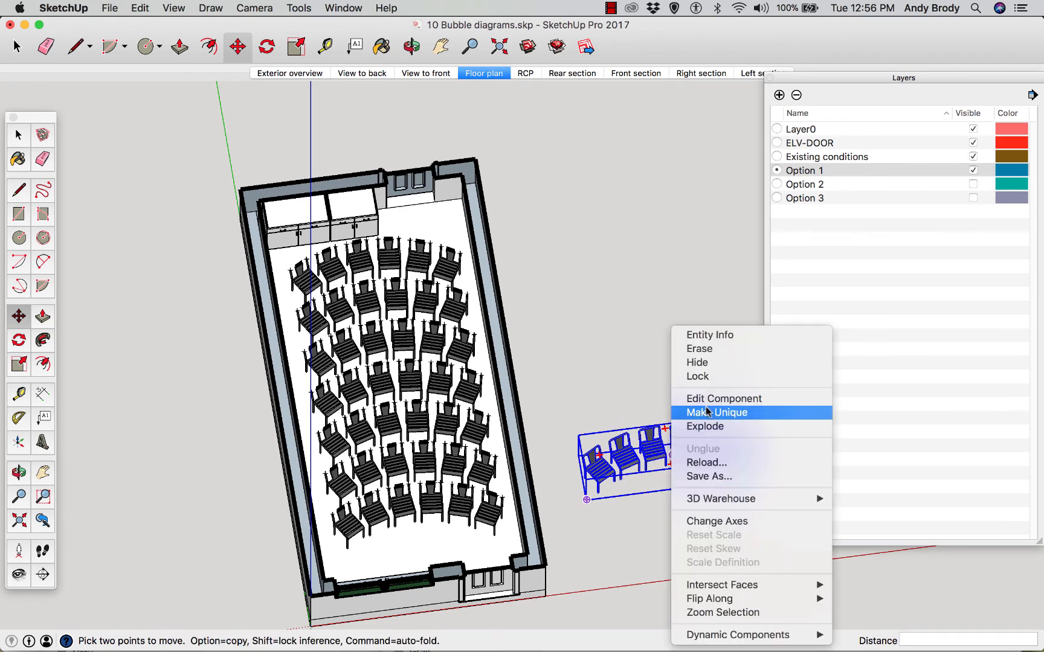
pyautogui.click(705, 425)
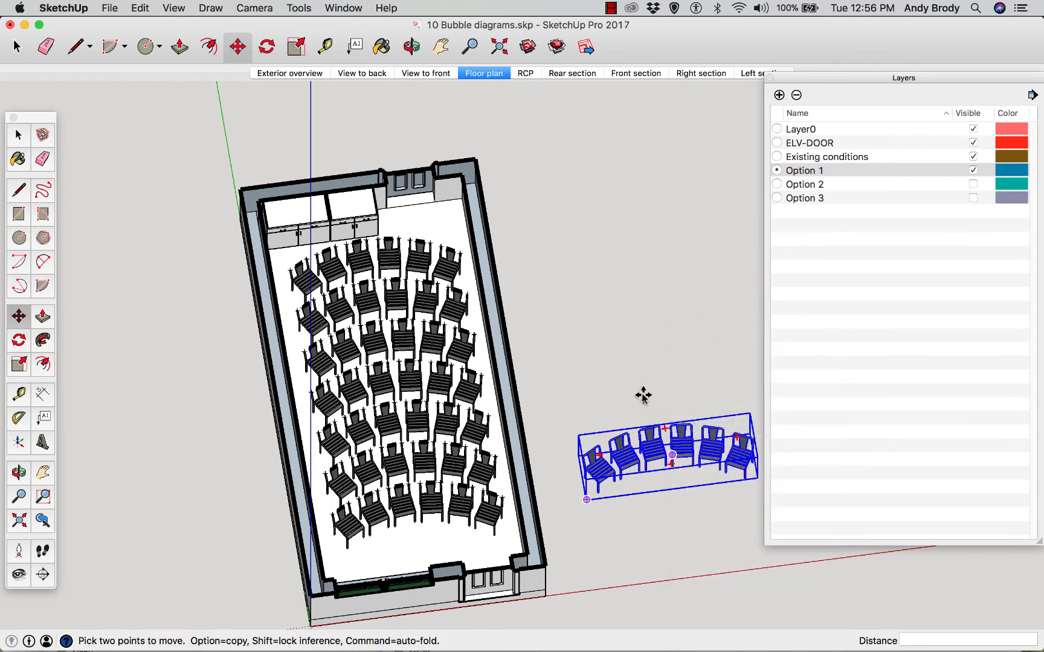
pyautogui.click(643, 396)
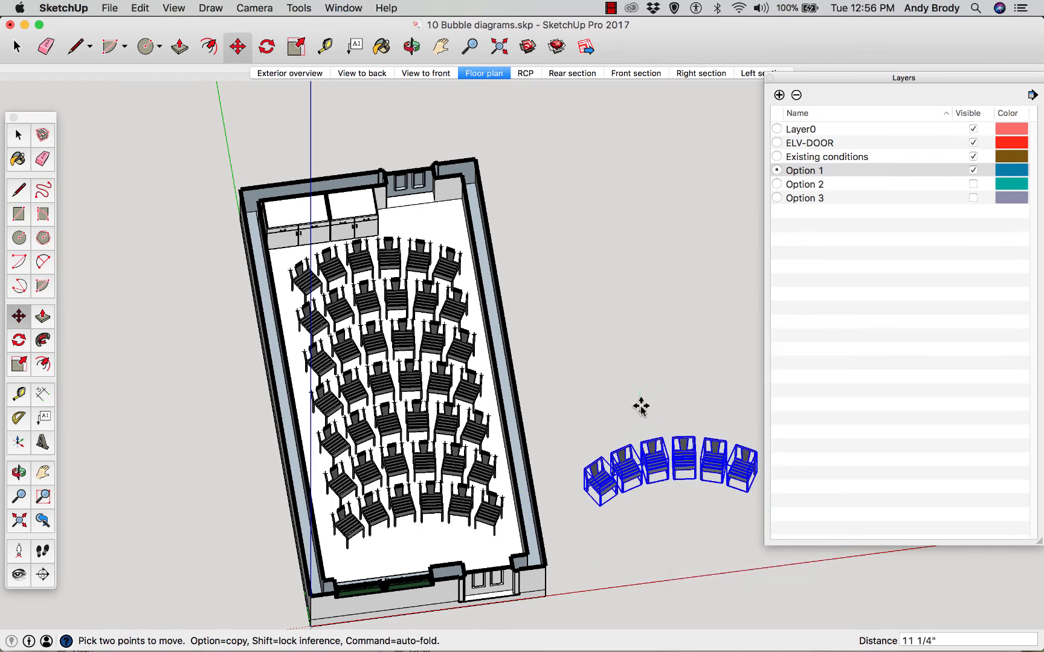
pyautogui.press('space')
pyautogui.click(612, 441)
pyautogui.moveTo(662, 496); pyautogui.dragTo(594, 430)
pyautogui.press('Delete')
pyautogui.click(738, 464)
pyautogui.press('Delete')
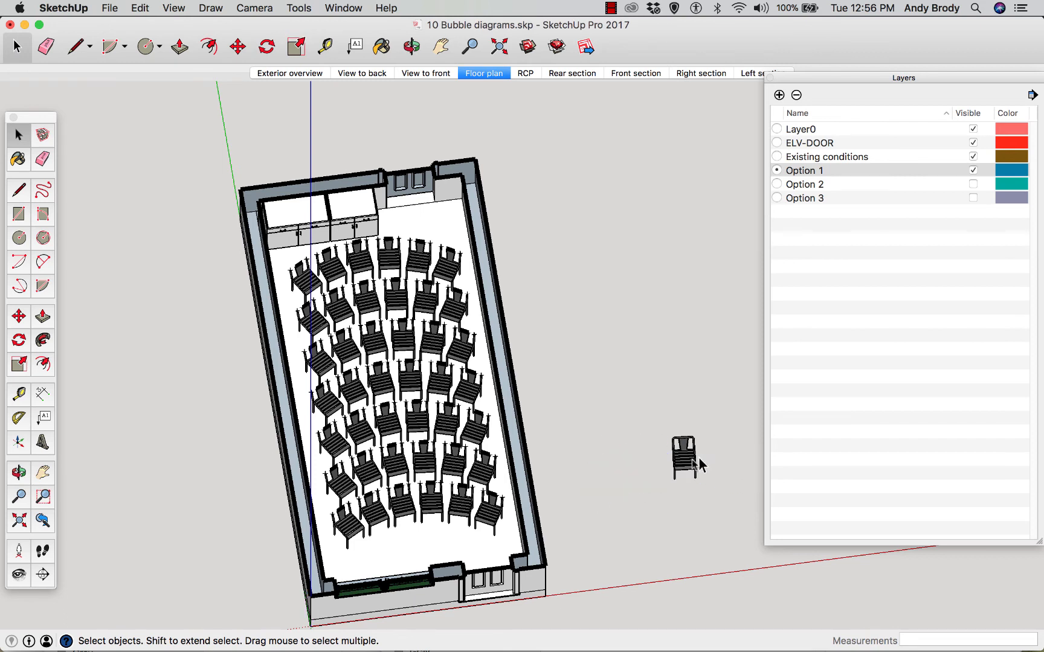
# Step: Assign the remaining chair beside the building to the Option 2 layer through its entity info
pyautogui.rightClick(690, 461)
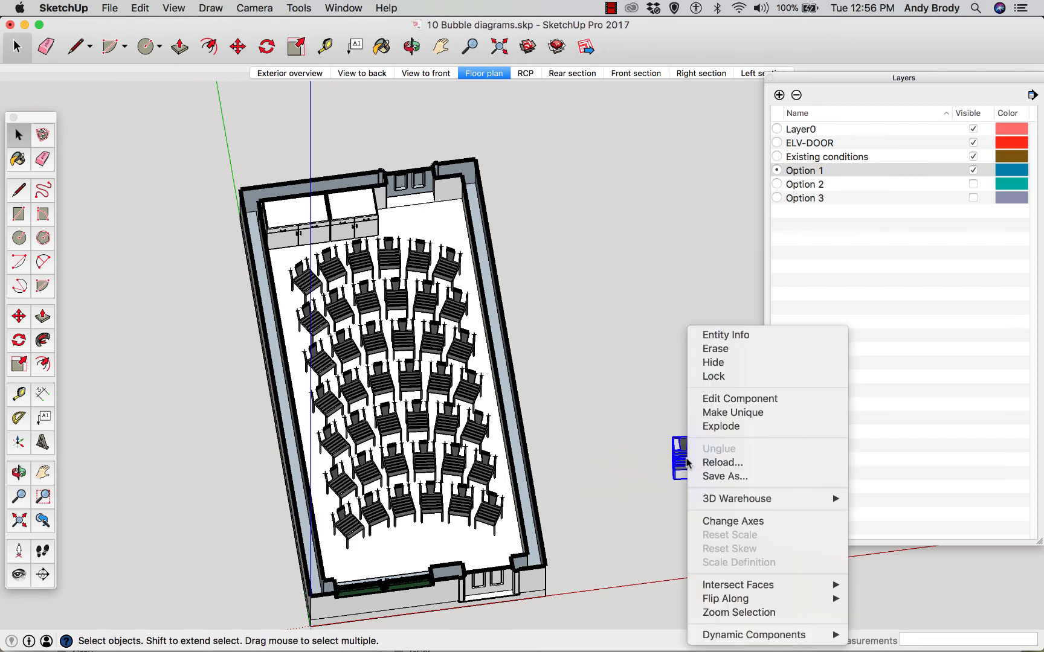
pyautogui.click(710, 336)
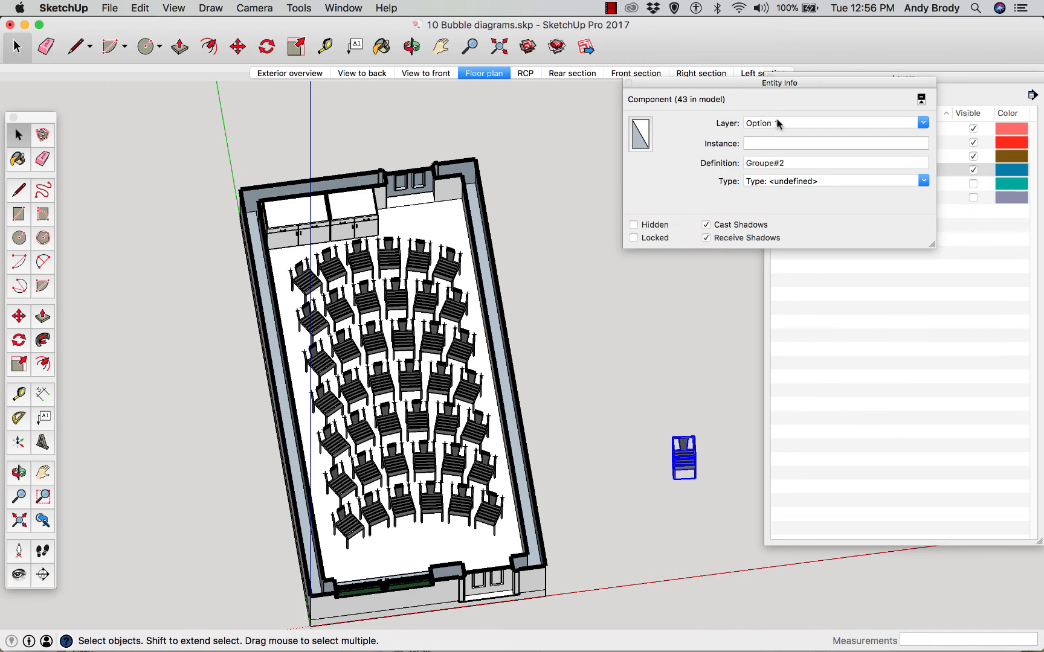
pyautogui.click(778, 123)
pyautogui.click(924, 123)
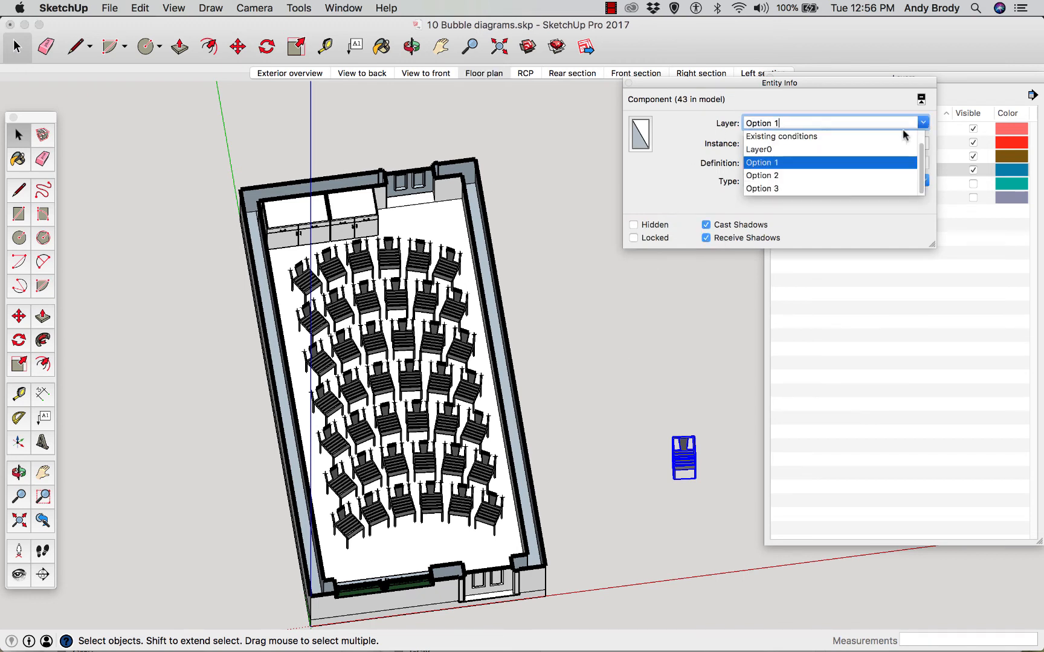
pyautogui.click(764, 184)
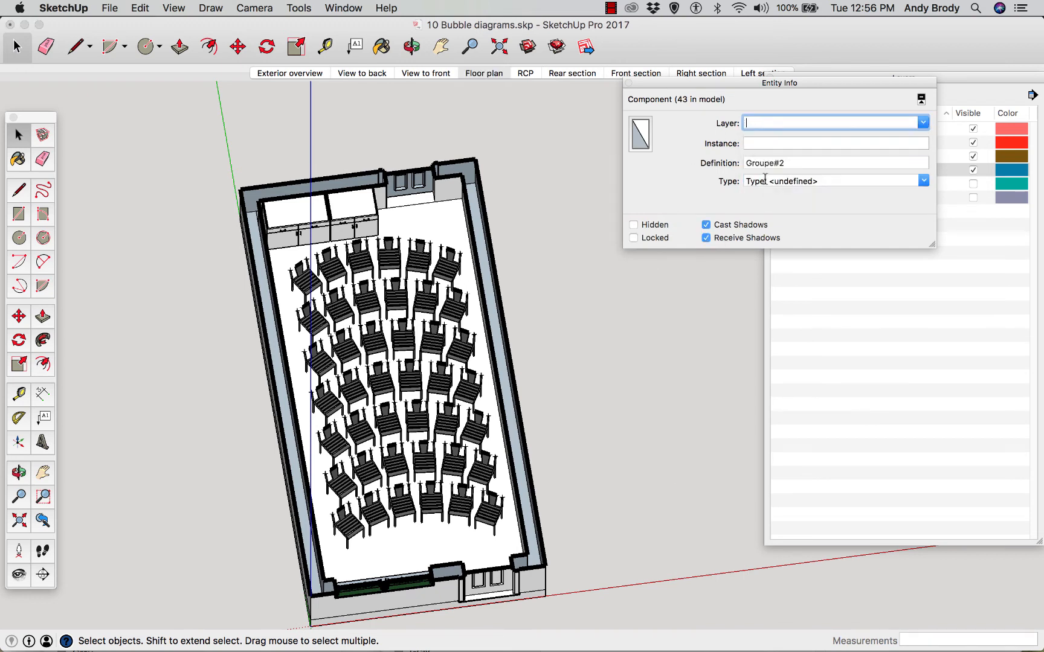
pyautogui.click(629, 82)
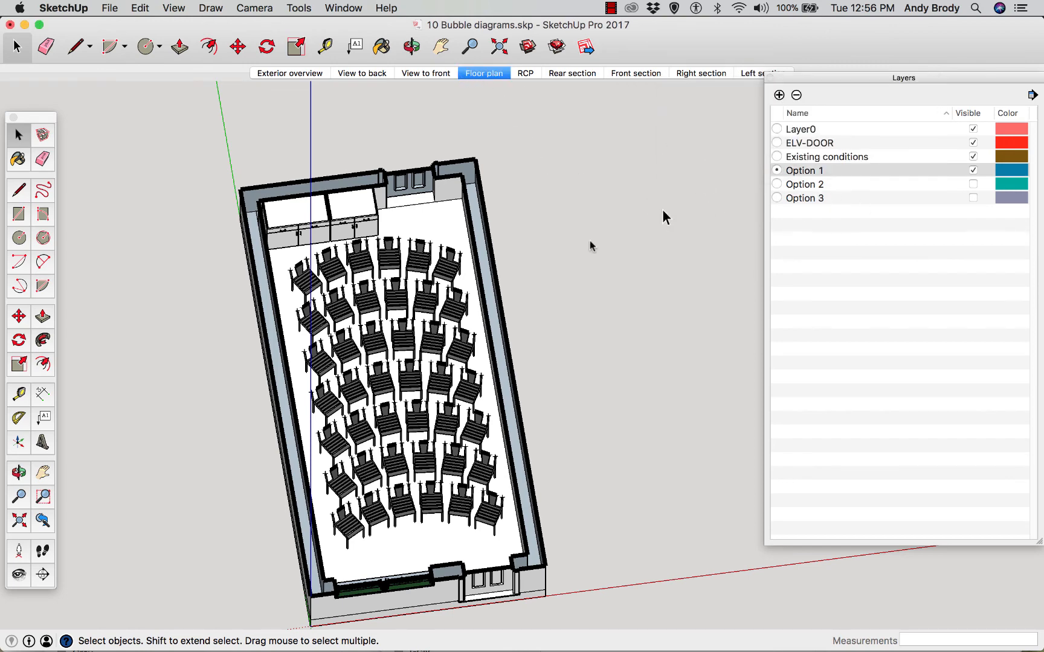
# Step: Add a new scene from the Floor plan view and name it Option 1 plan
pyautogui.click(479, 75)
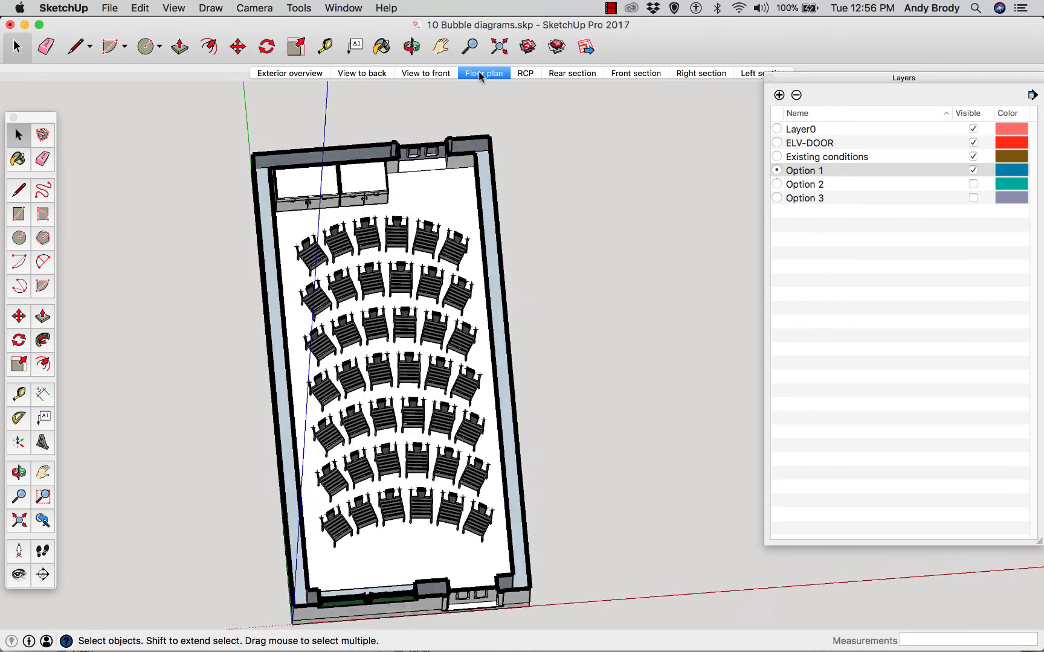
pyautogui.rightClick(479, 74)
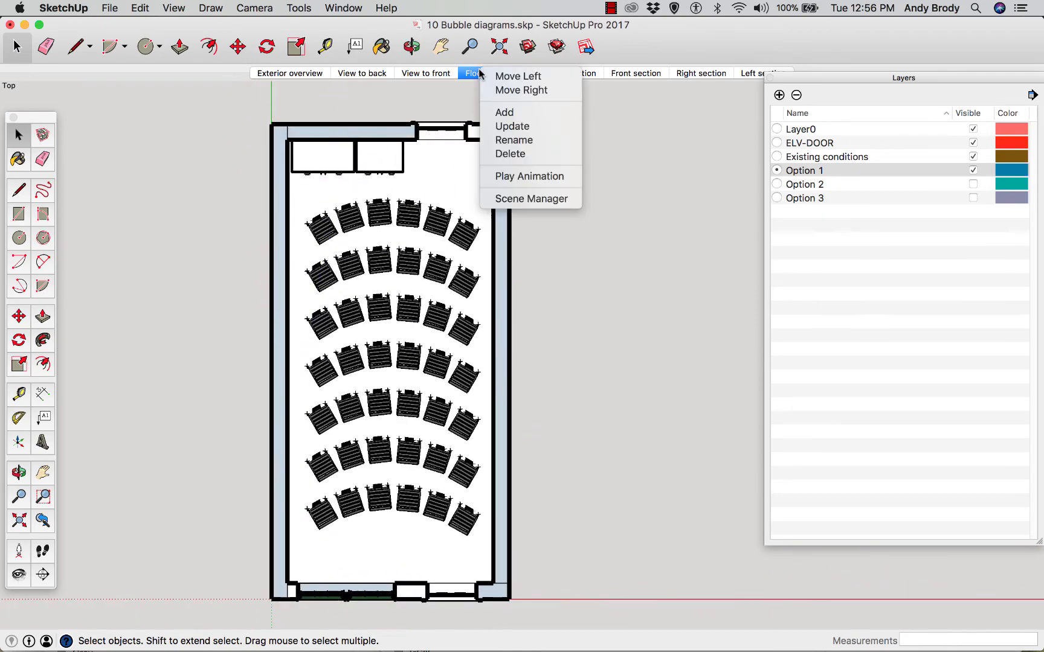
pyautogui.click(514, 113)
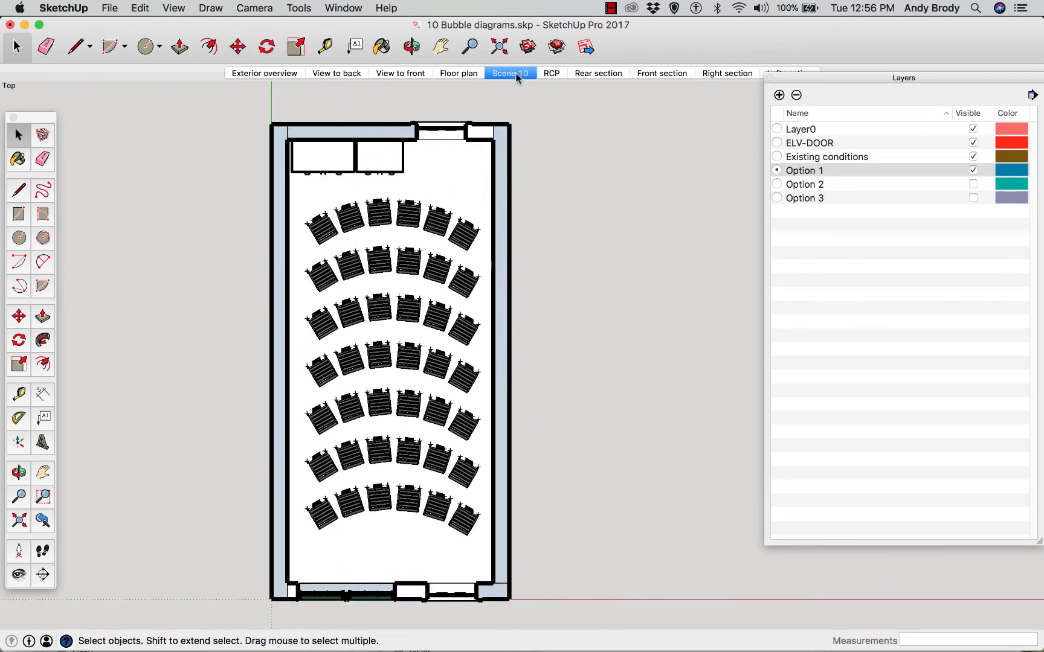
pyautogui.rightClick(517, 73)
pyautogui.click(535, 143)
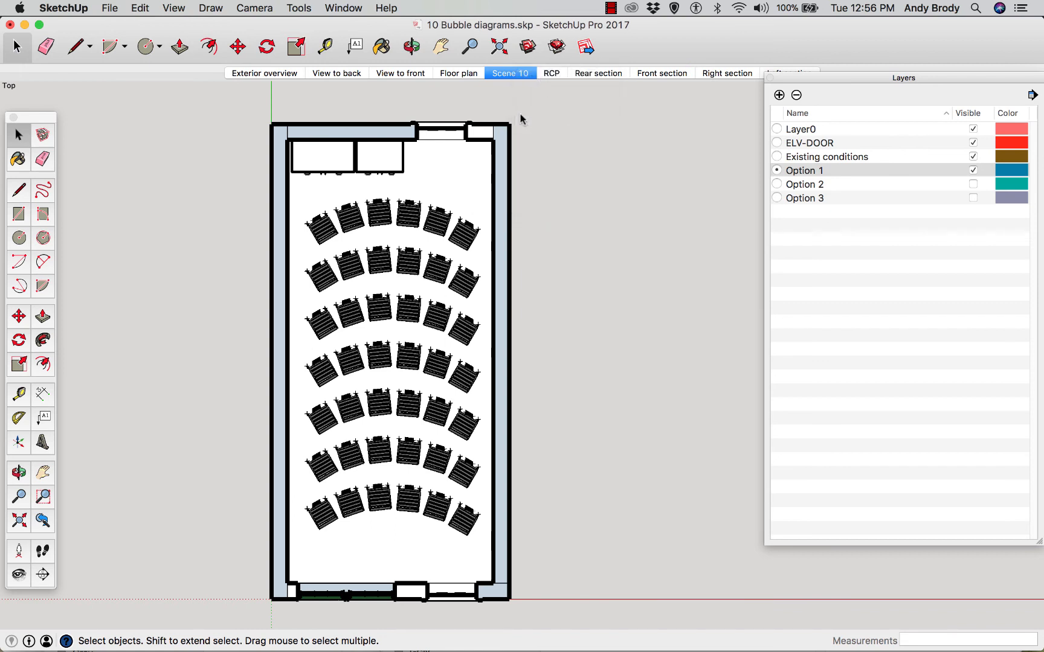
pyautogui.write('Opt')
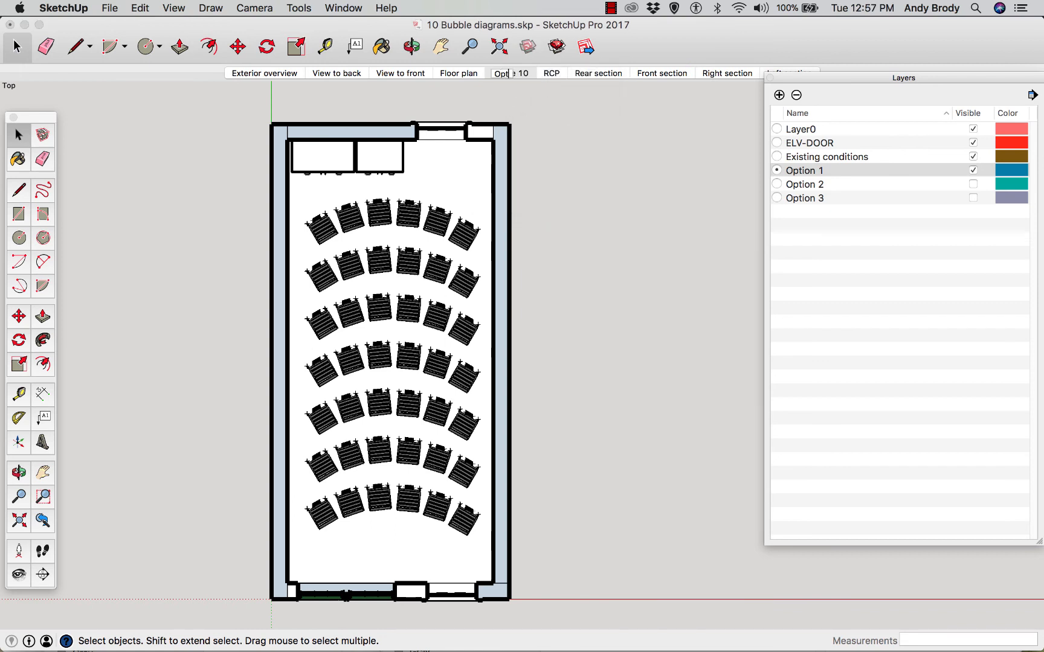
pyautogui.write('ion 1 plan')
pyautogui.press('Return')
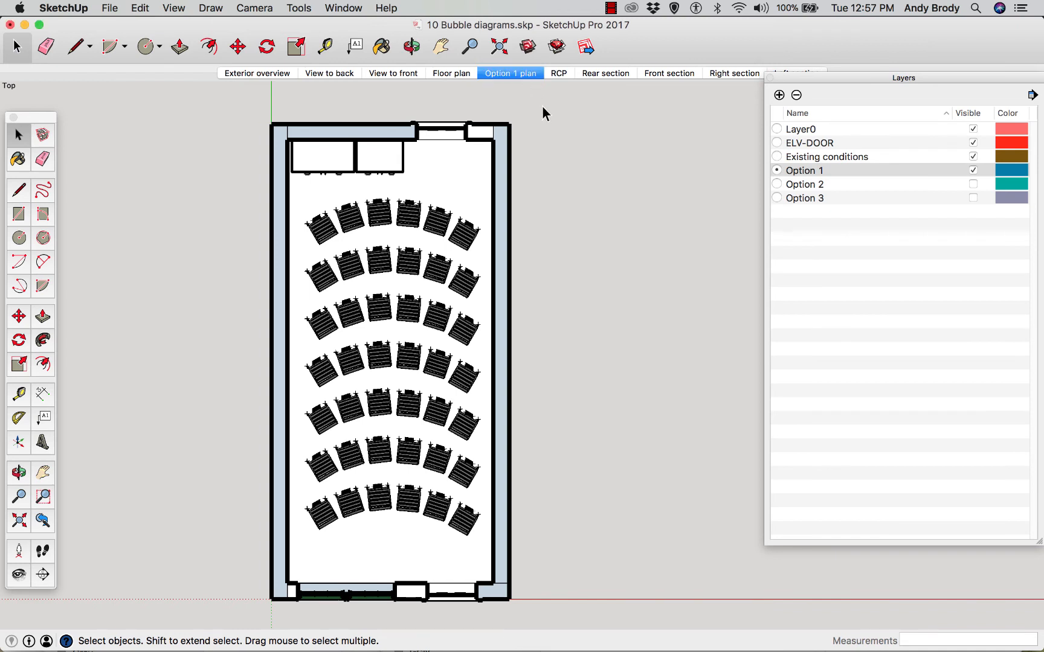
# Step: Make Option 2 the current layer with Option 1 hidden, and save that state as a new scene named Option 2 Plan
pyautogui.click(777, 185)
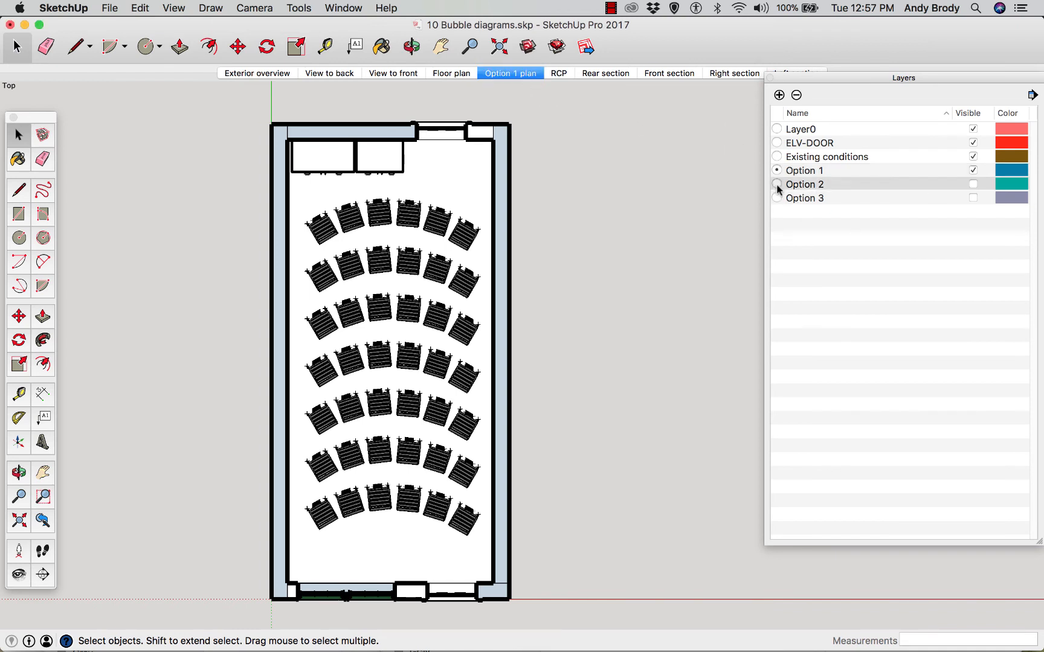
pyautogui.click(972, 171)
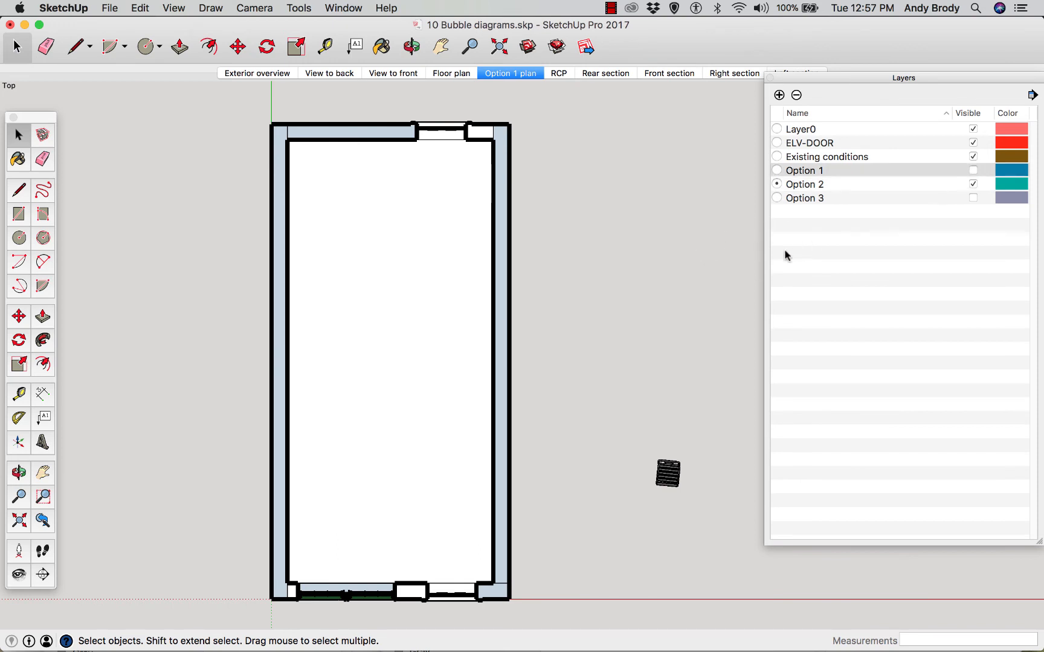
pyautogui.rightClick(498, 73)
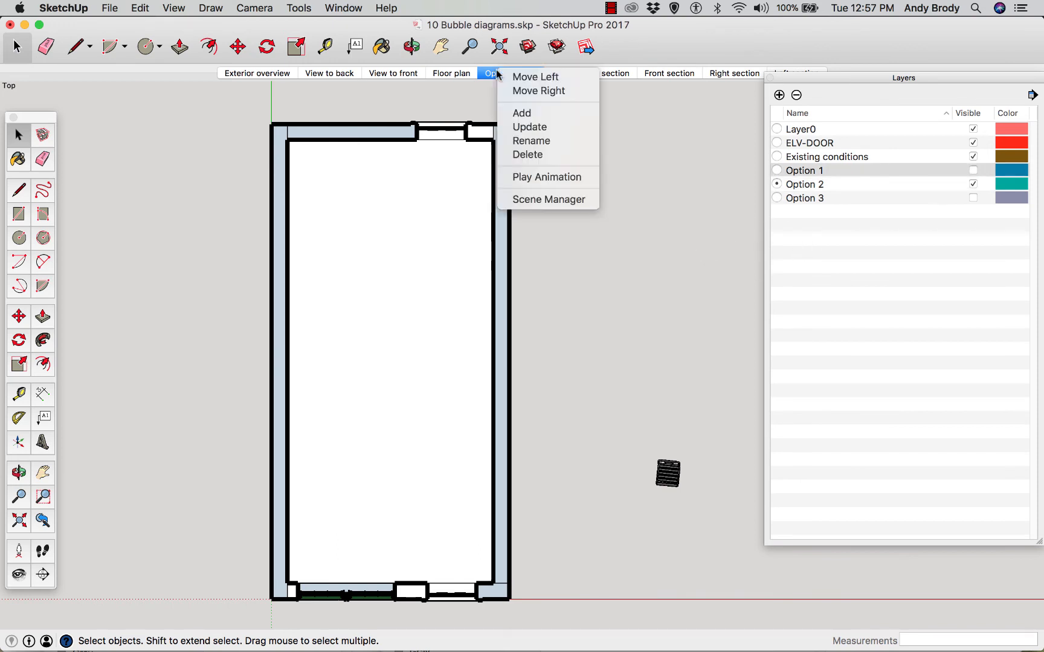
pyautogui.click(521, 113)
pyautogui.rightClick(551, 78)
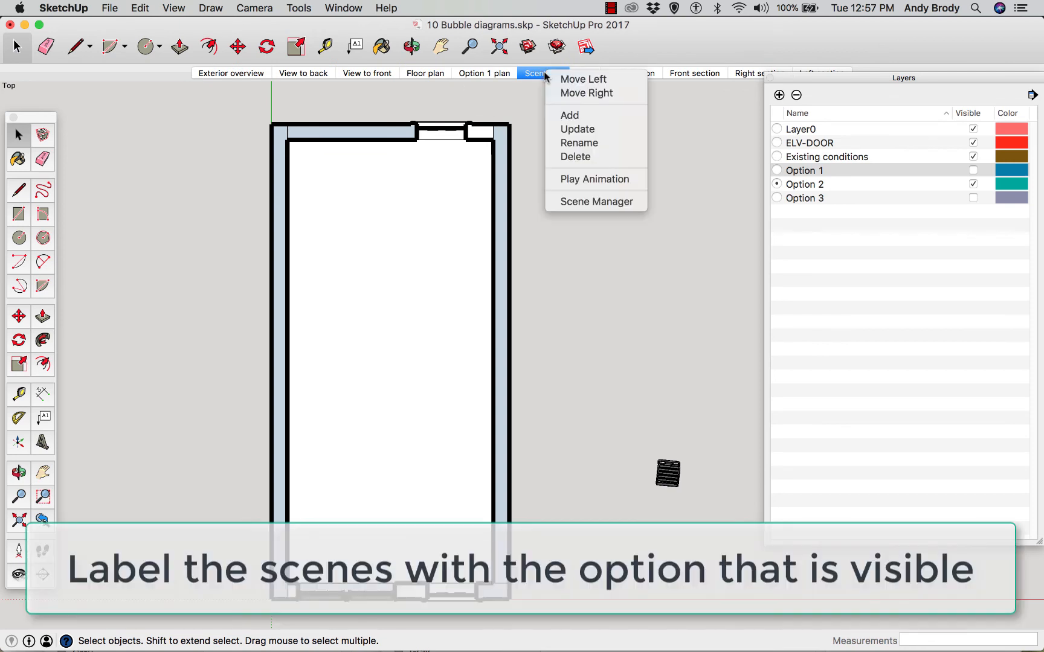
pyautogui.click(556, 141)
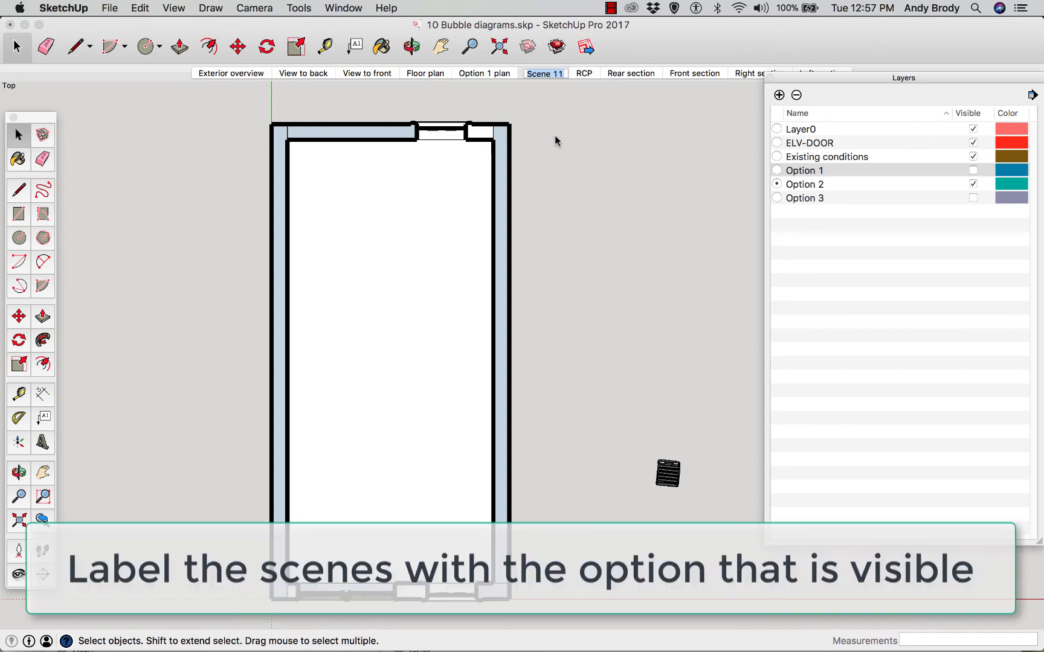
pyautogui.write('Option 2 Plan')
pyautogui.press('Return')
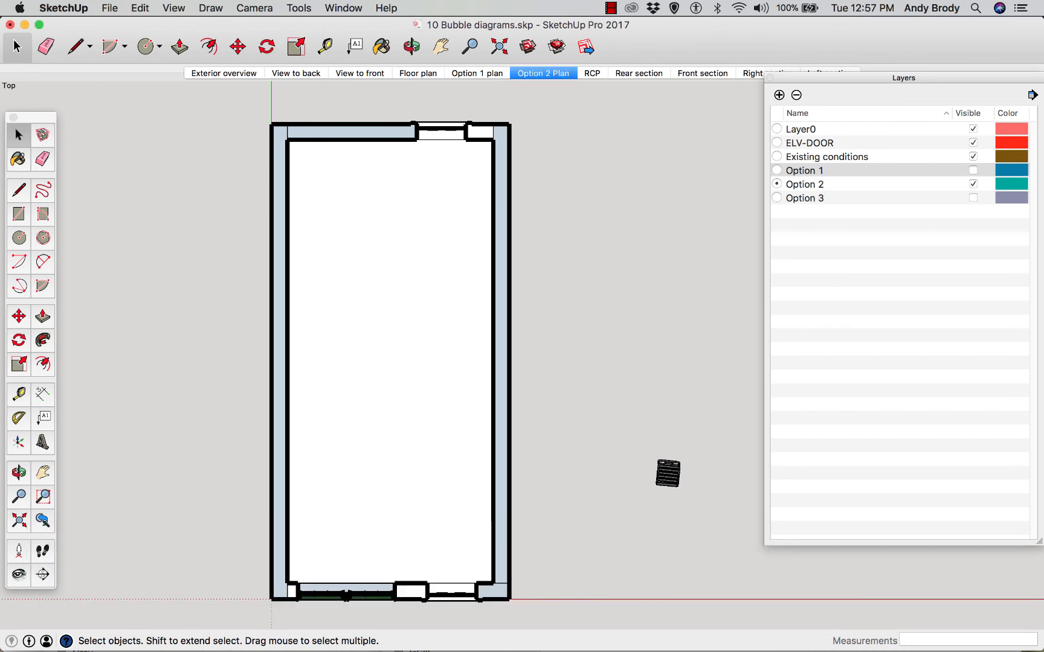
# Step: Move the chair from beside the building to the room's front left area and rotate it square to the walls
pyautogui.click(661, 473)
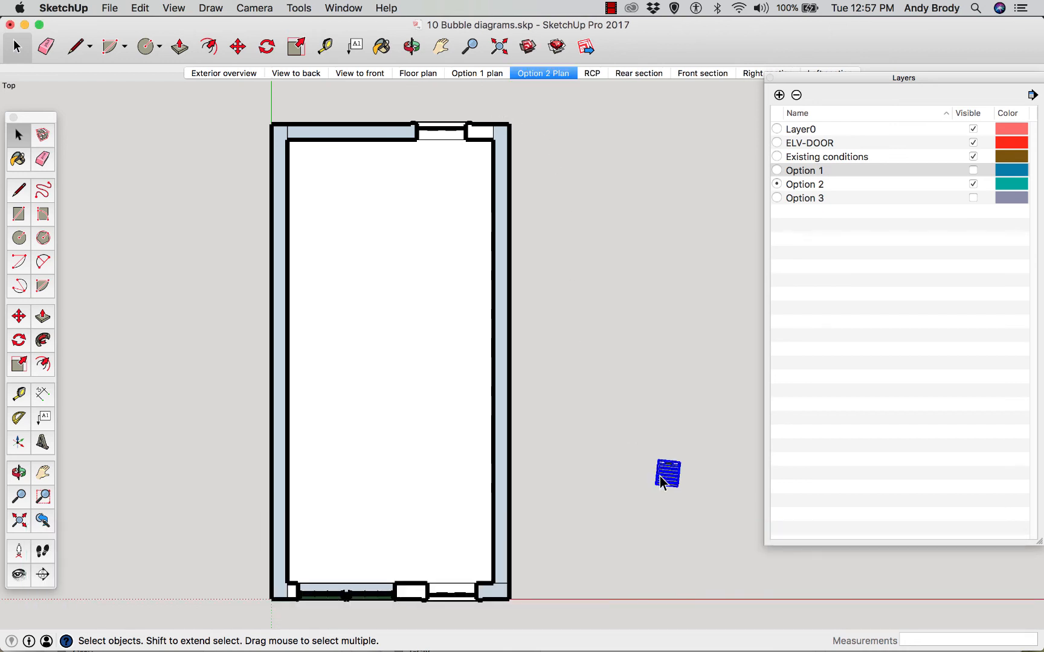
pyautogui.press('m')
pyautogui.click(624, 496)
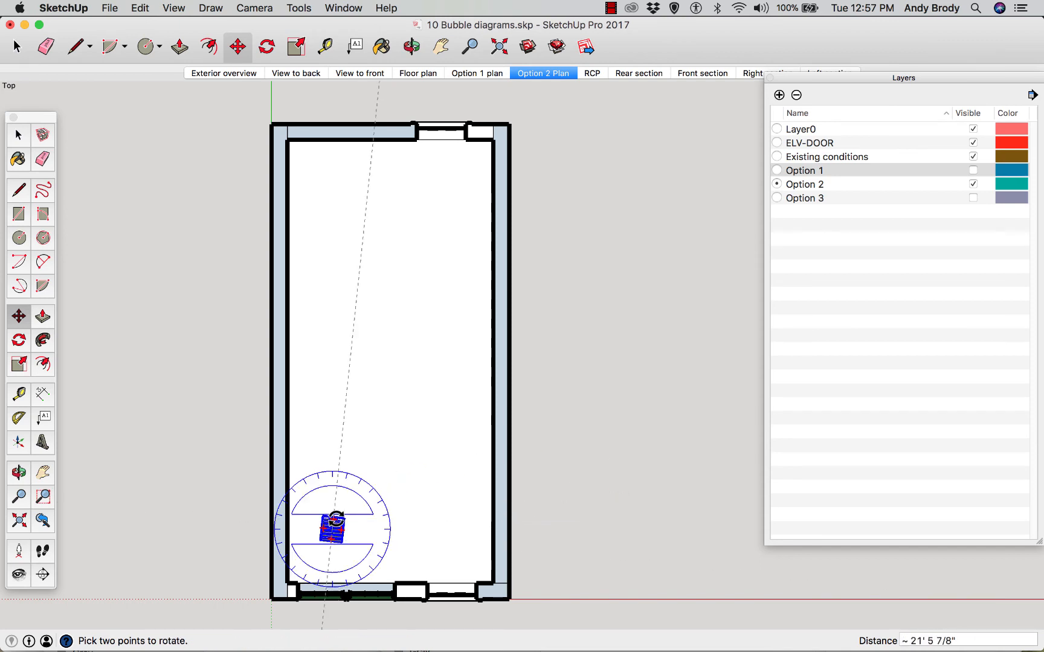
pyautogui.click(334, 517)
pyautogui.click(331, 503)
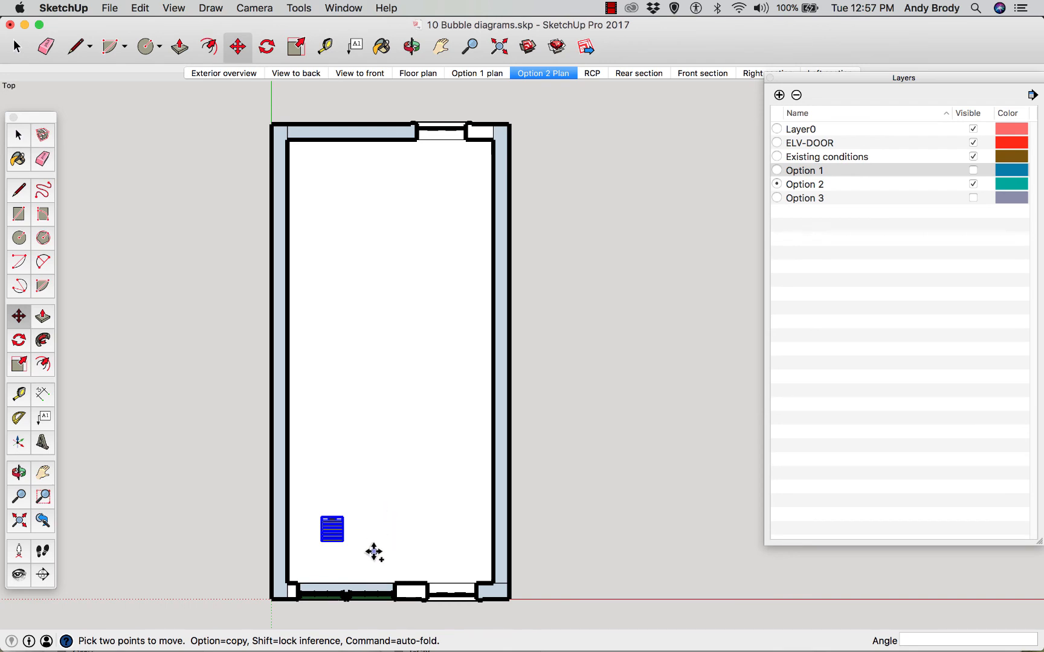
# Step: Array four copies of the chair across the room at about 1' 11 1/8" spacing to form a straight row
pyautogui.keyDown('alt'); pyautogui.click(332, 558); pyautogui.keyUp('alt')
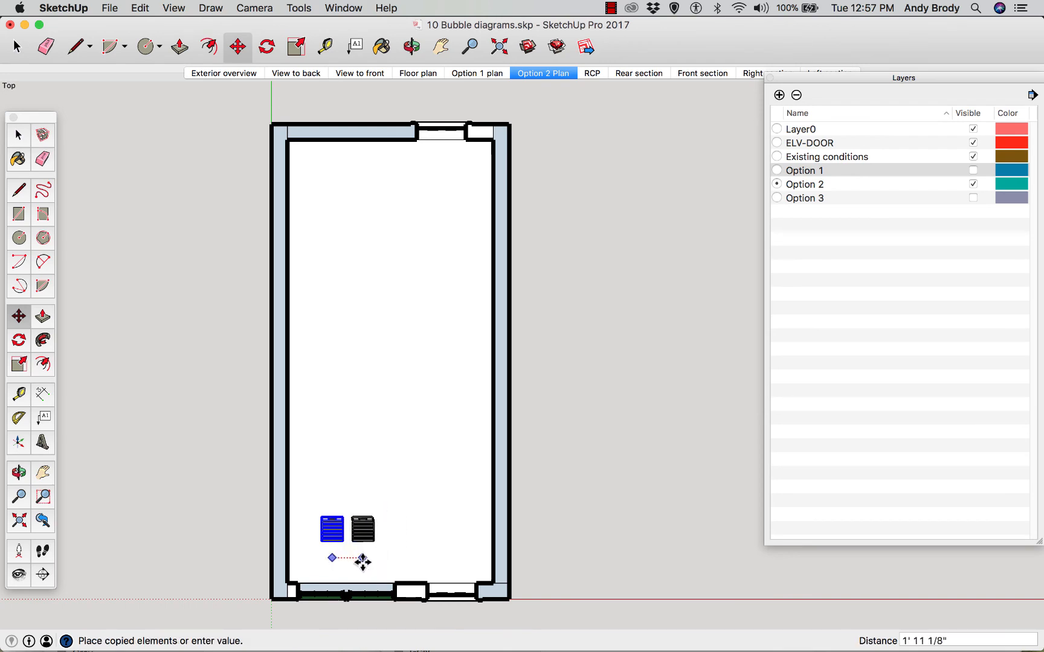
pyautogui.click(363, 562)
pyautogui.write('x4')
pyautogui.press('Return')
pyautogui.press('space')
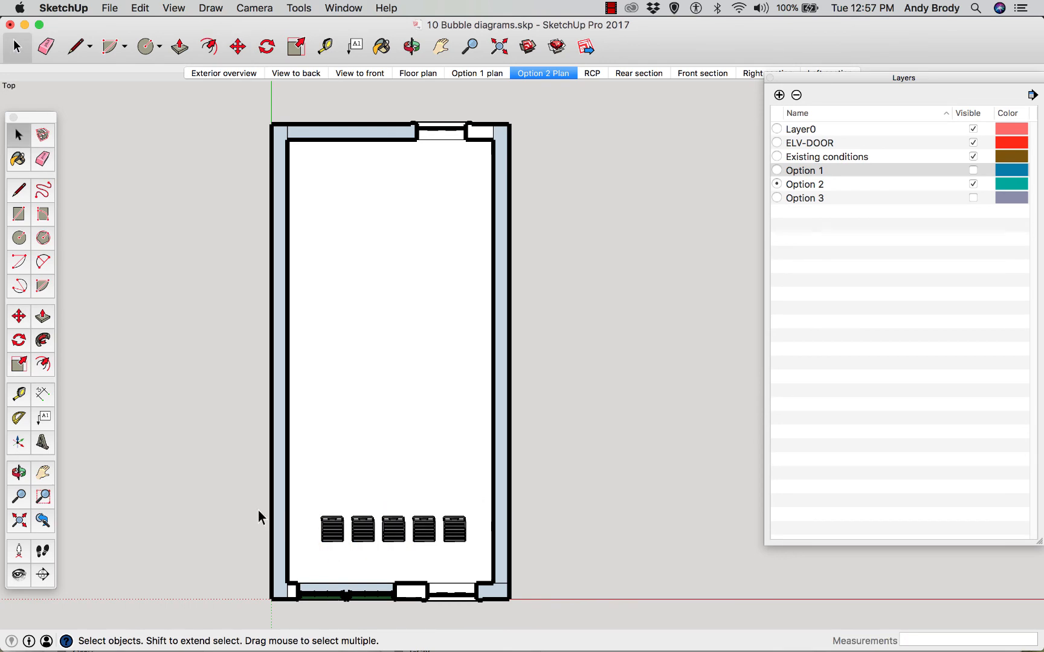
# Step: Select the whole straight row and array six copies of it toward the back of the room
pyautogui.moveTo(186, 453); pyautogui.dragTo(485, 558)
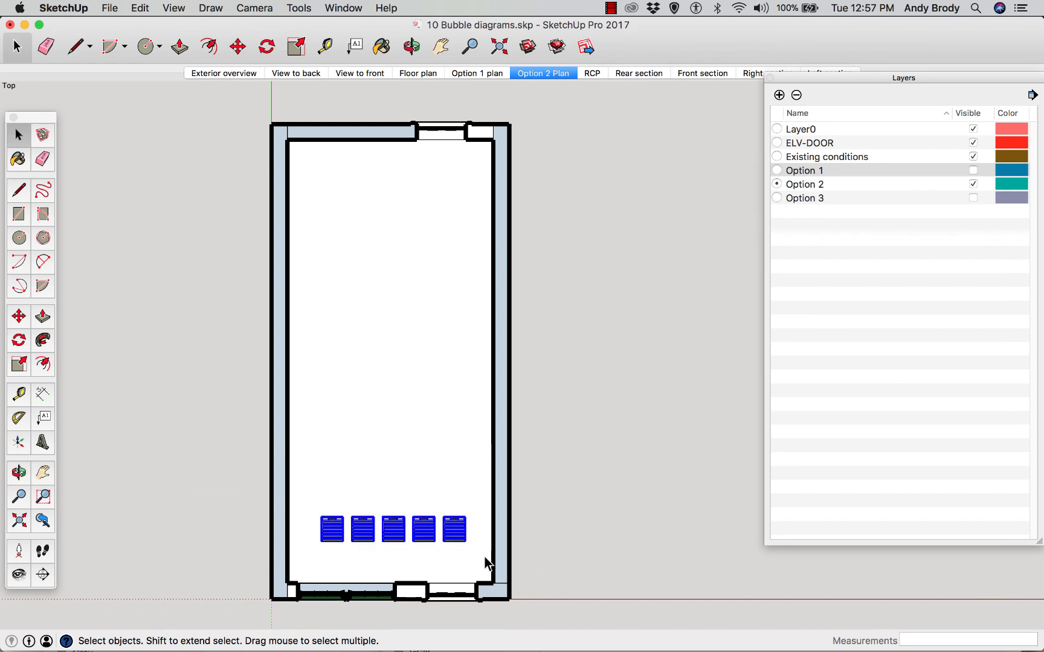
pyautogui.press('m')
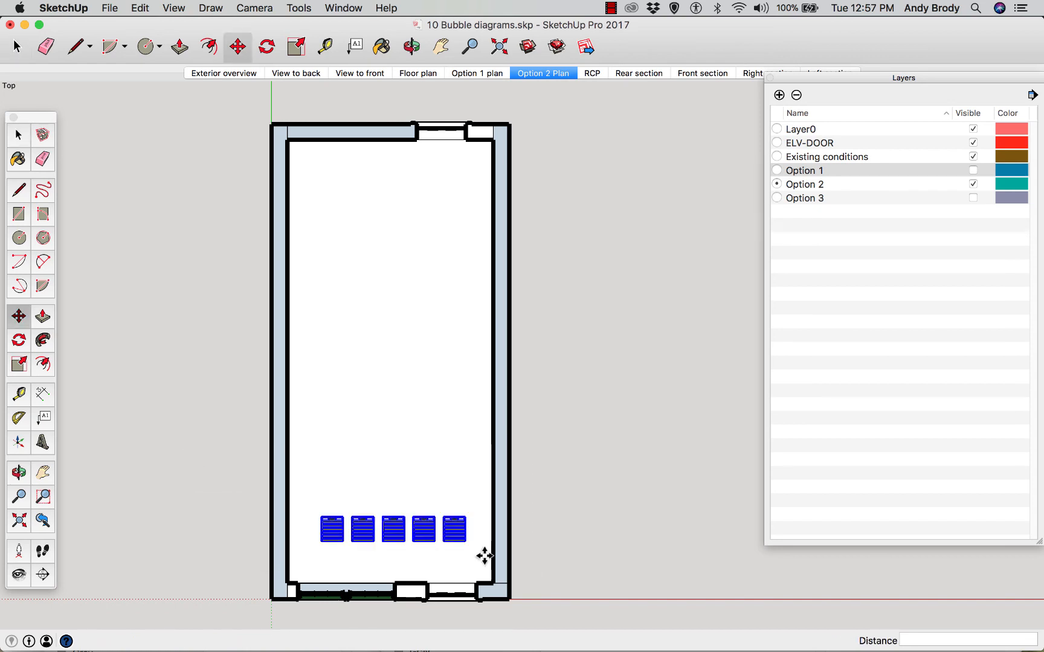
pyautogui.keyDown('alt'); pyautogui.click(309, 548); pyautogui.keyUp('alt')
pyautogui.click(303, 504)
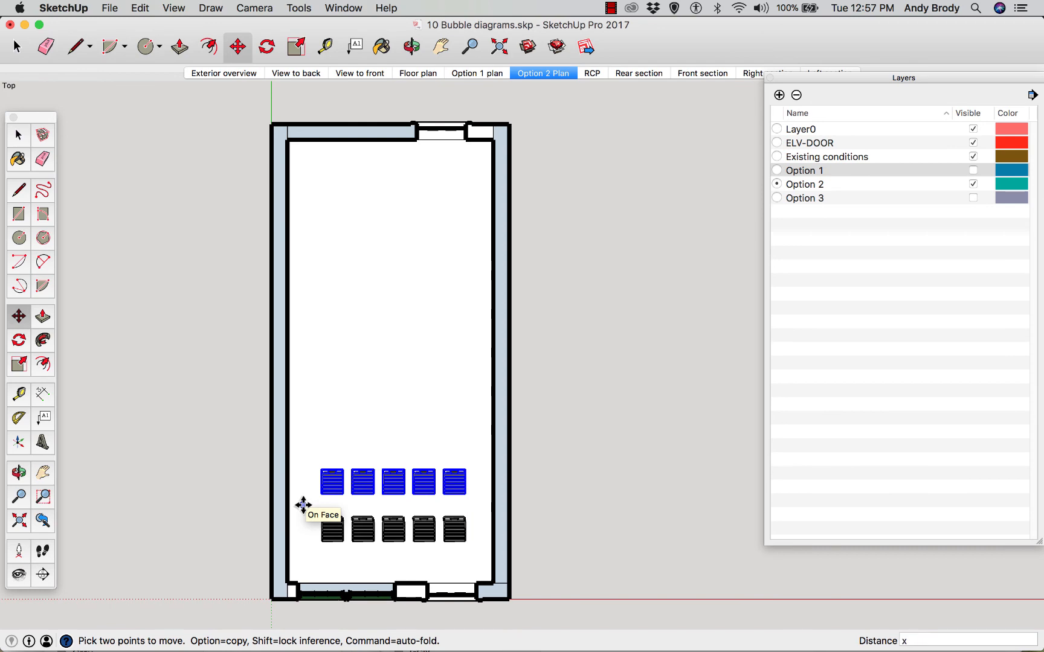
pyautogui.write('x6')
pyautogui.press('Return')
pyautogui.press('space')
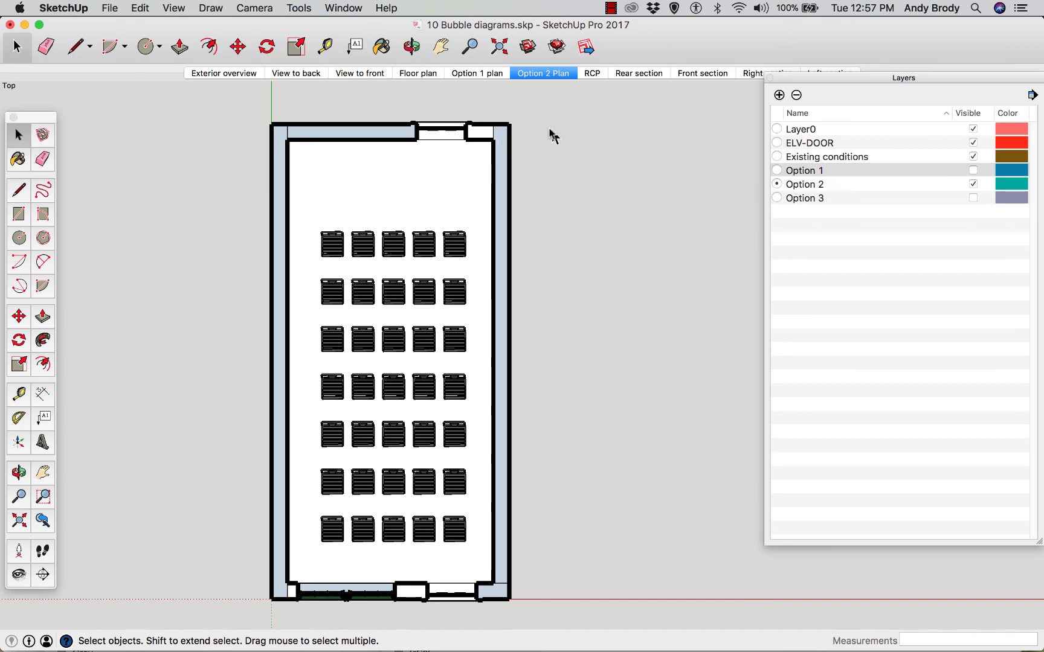
# Step: Compare the two seating layouts by switching between the Option 1 plan and Option 2 Plan scenes
pyautogui.click(465, 77)
pyautogui.click(531, 73)
pyautogui.click(487, 75)
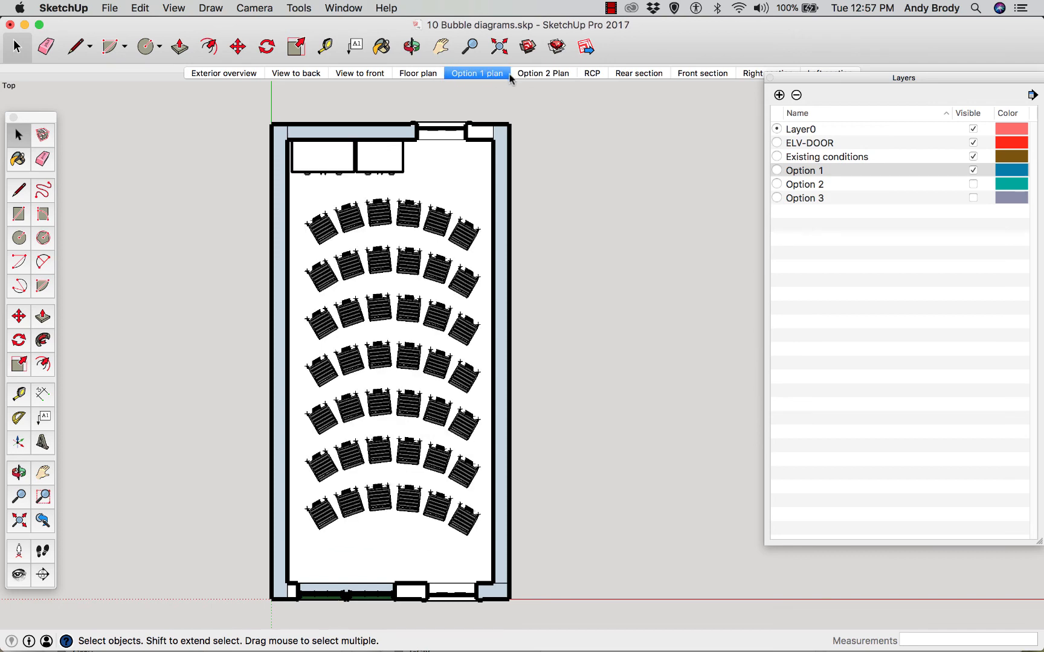
pyautogui.click(553, 76)
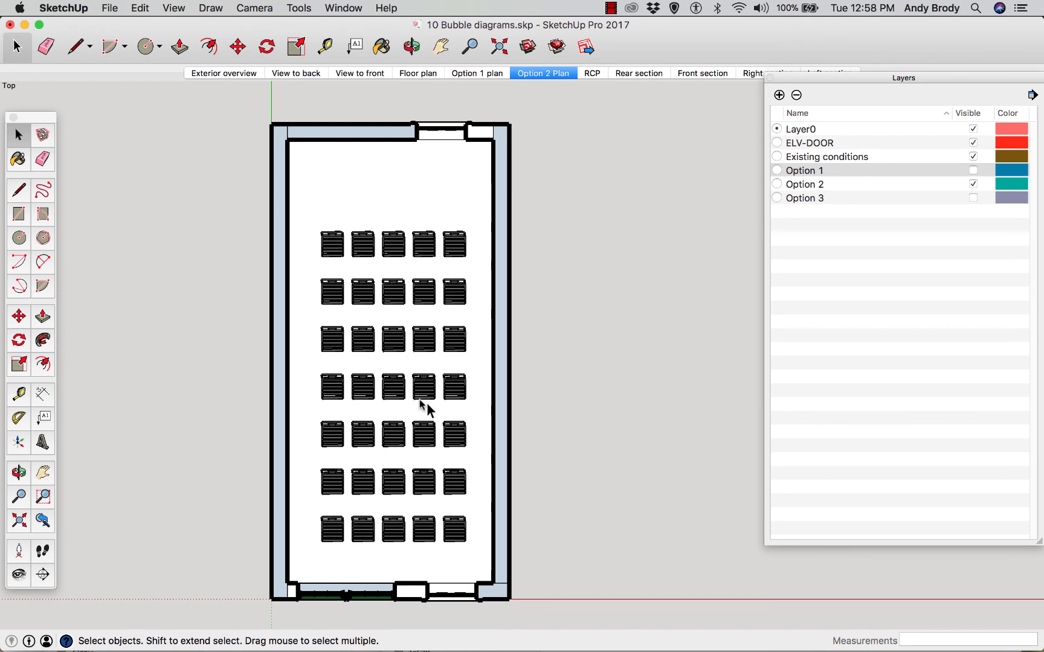
# Step: Copy both base cabinets from the Option 1 plan scene and paste them on the ground beside the building
pyautogui.click(477, 75)
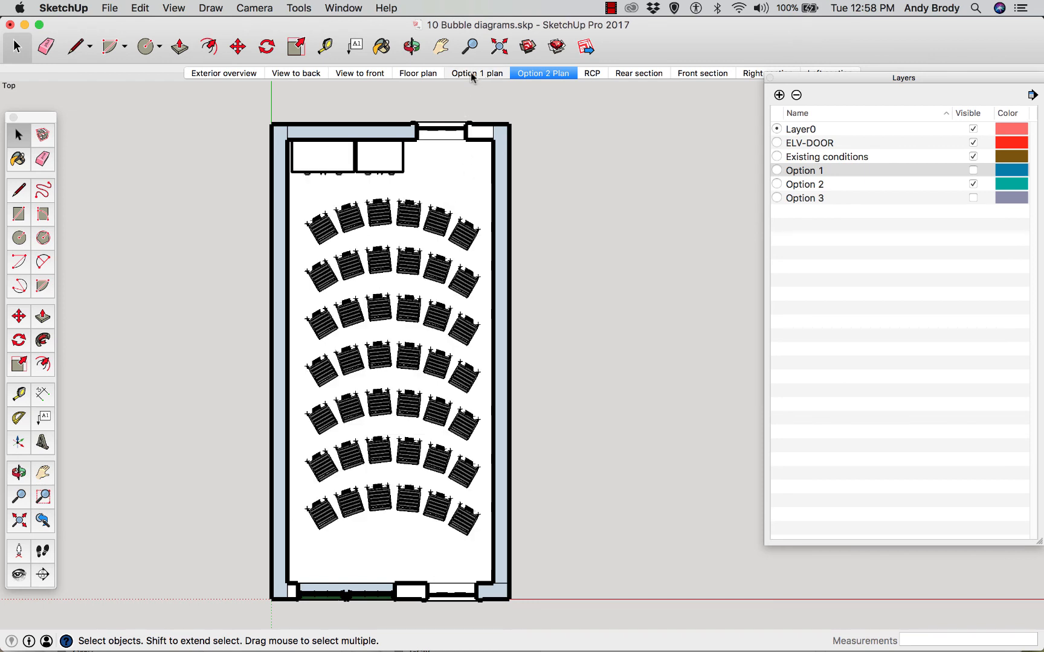
pyautogui.keyDown('shift'); pyautogui.click(337, 168); pyautogui.keyUp('shift')
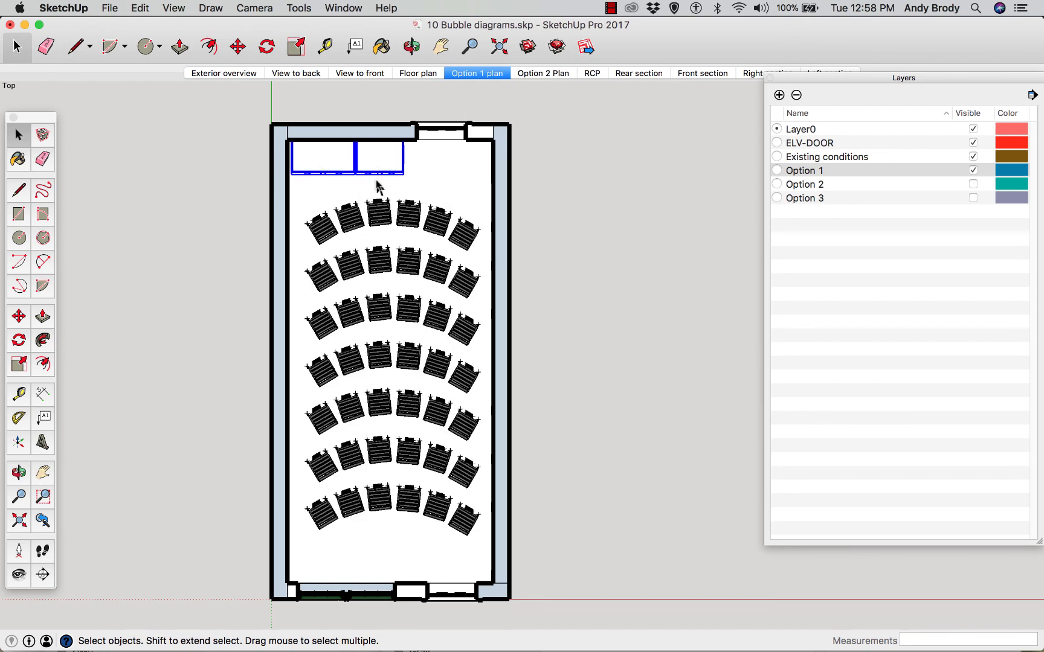
pyautogui.press('super+c')
pyautogui.press('super+v')
pyautogui.click(563, 202)
pyautogui.press('m')
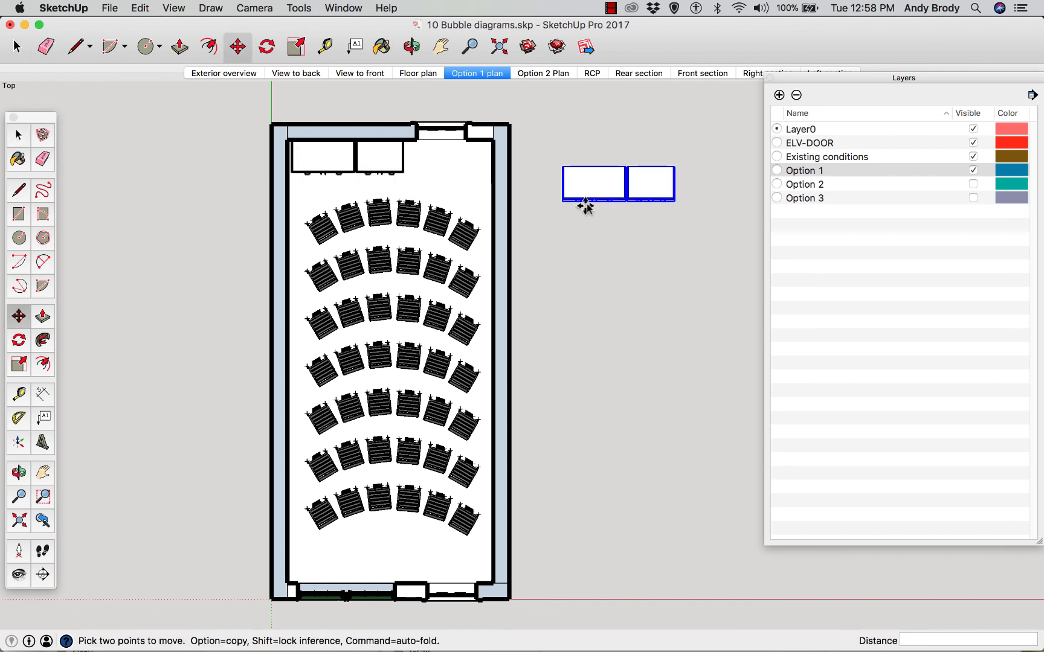
# Step: Assign the two pasted cabinets to the Option 2 layer through their entity info
pyautogui.rightClick(584, 206)
pyautogui.click(601, 202)
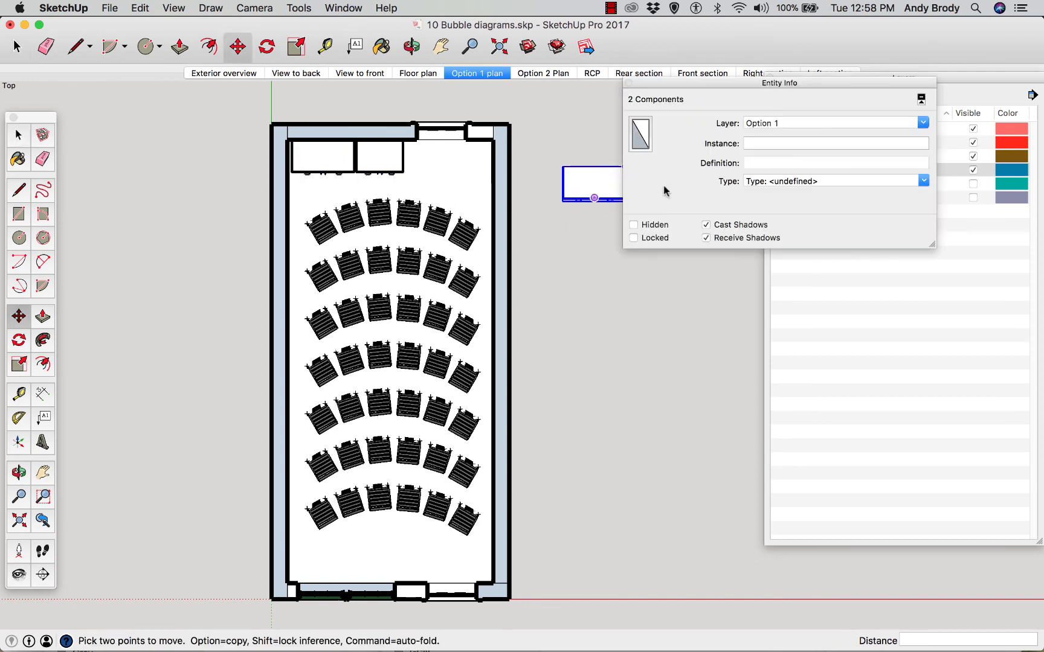
pyautogui.click(775, 125)
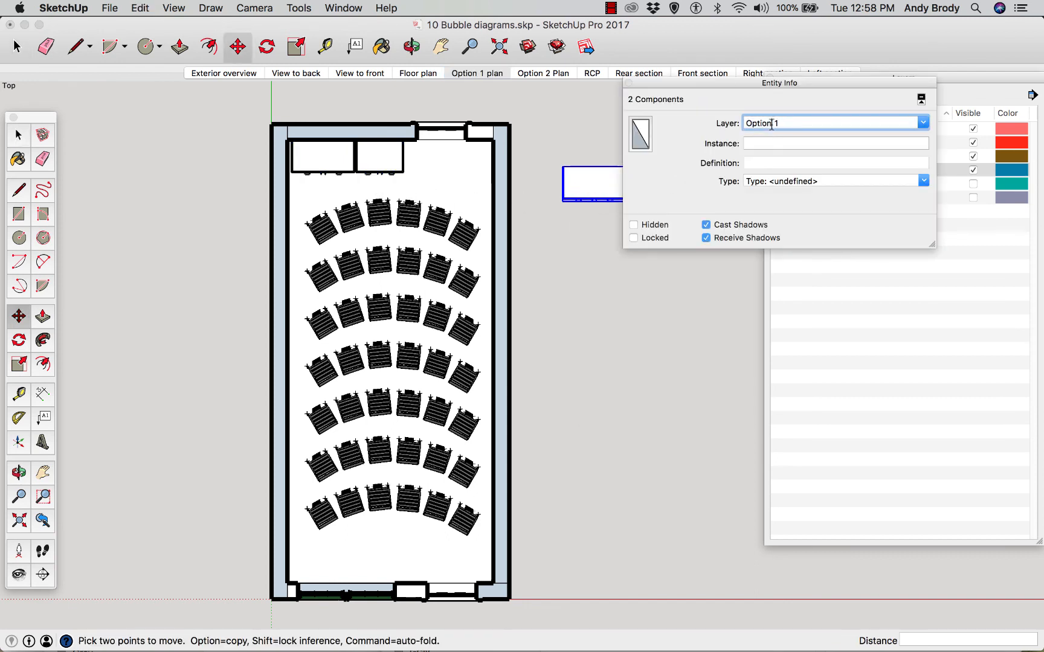
pyautogui.click(923, 125)
pyautogui.click(776, 176)
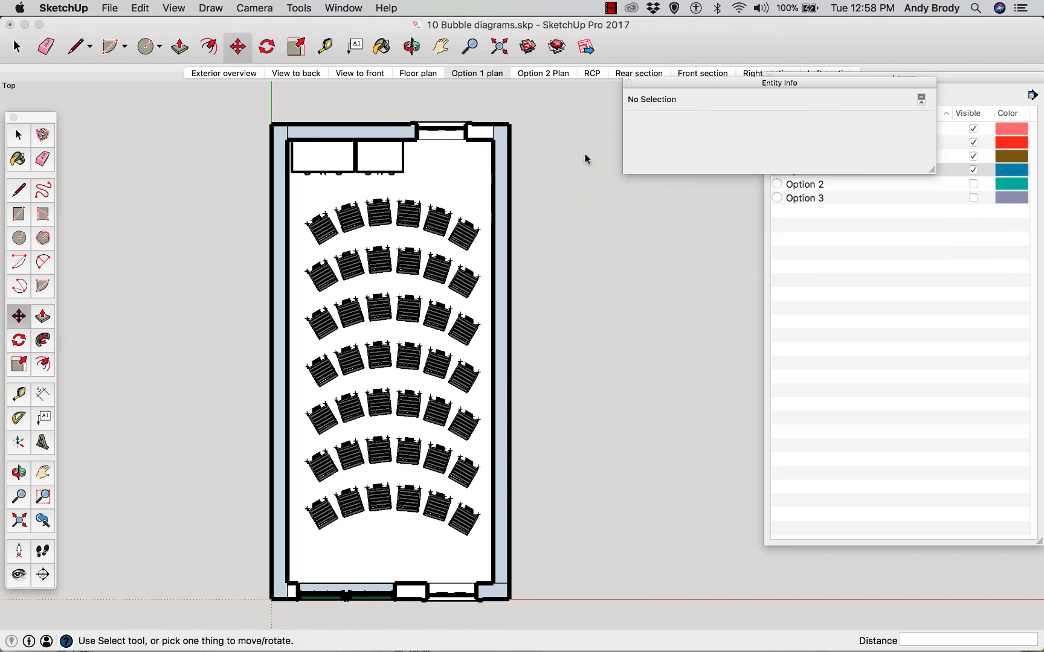
pyautogui.click(628, 83)
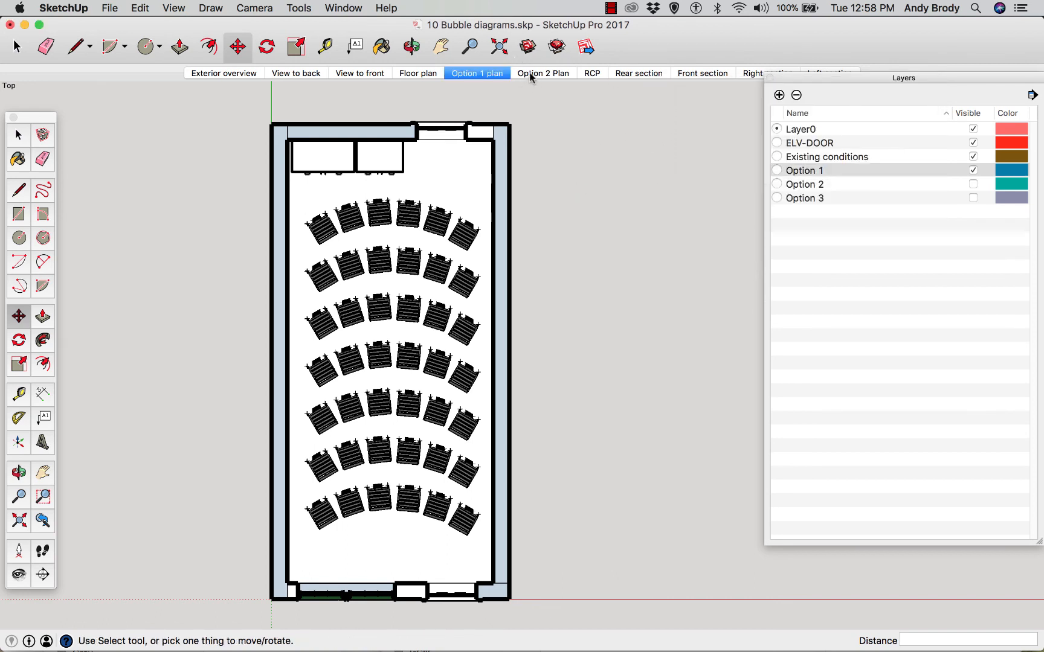
# Step: In the Option 2 Plan scene, move the wider pasted cabinet about 15' 4" into the room behind the chairs
pyautogui.click(530, 74)
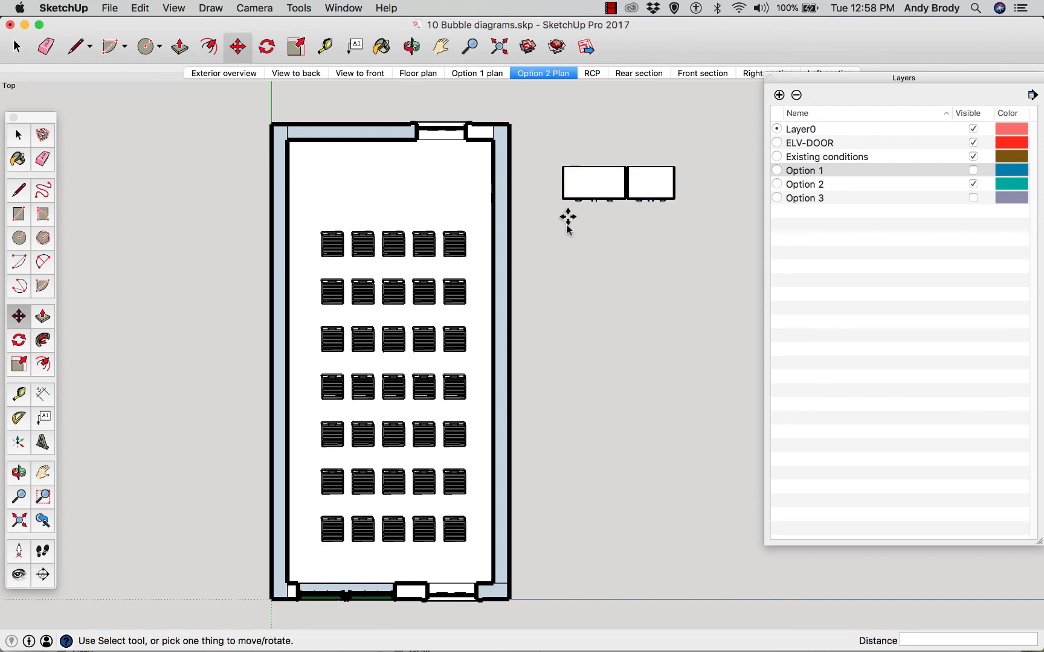
pyautogui.press('space')
pyautogui.click(579, 198)
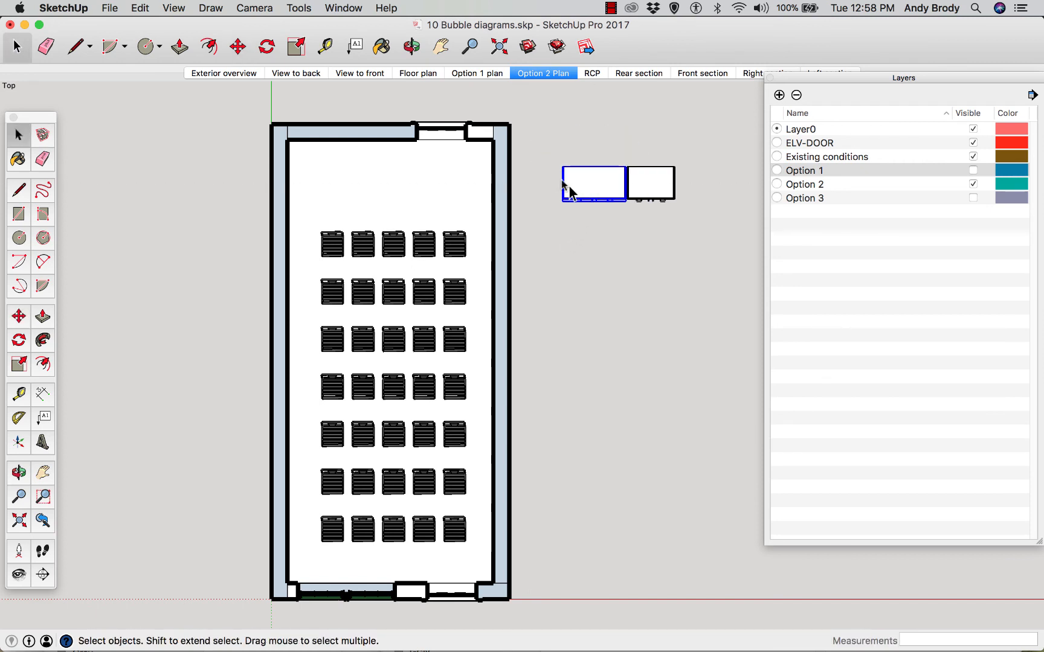
pyautogui.press('m')
pyautogui.click(553, 164)
pyautogui.click(311, 169)
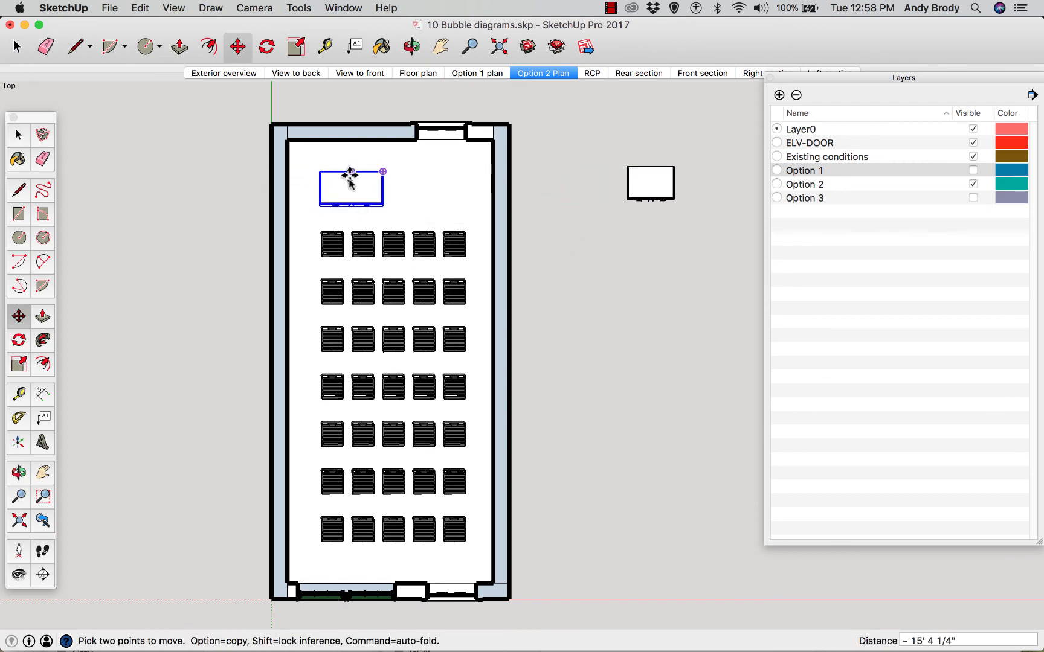
# Step: Rotate the wider cabinet 90 degrees and move it about 3' against the side wall in the back left corner
pyautogui.click(376, 188)
pyautogui.click(352, 163)
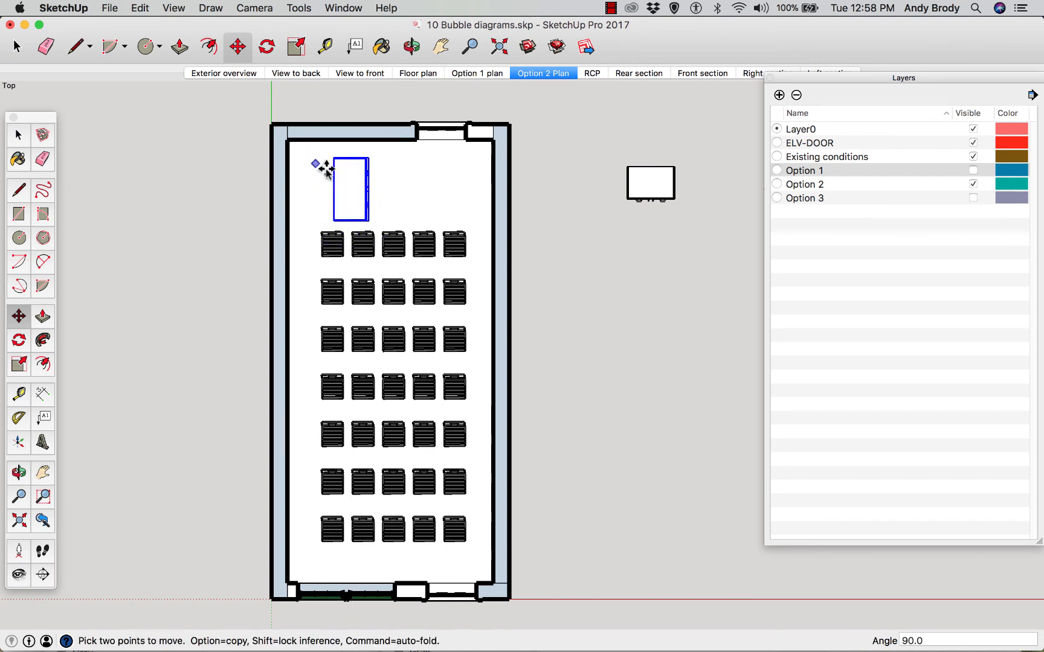
pyautogui.click(416, 188)
pyautogui.click(373, 172)
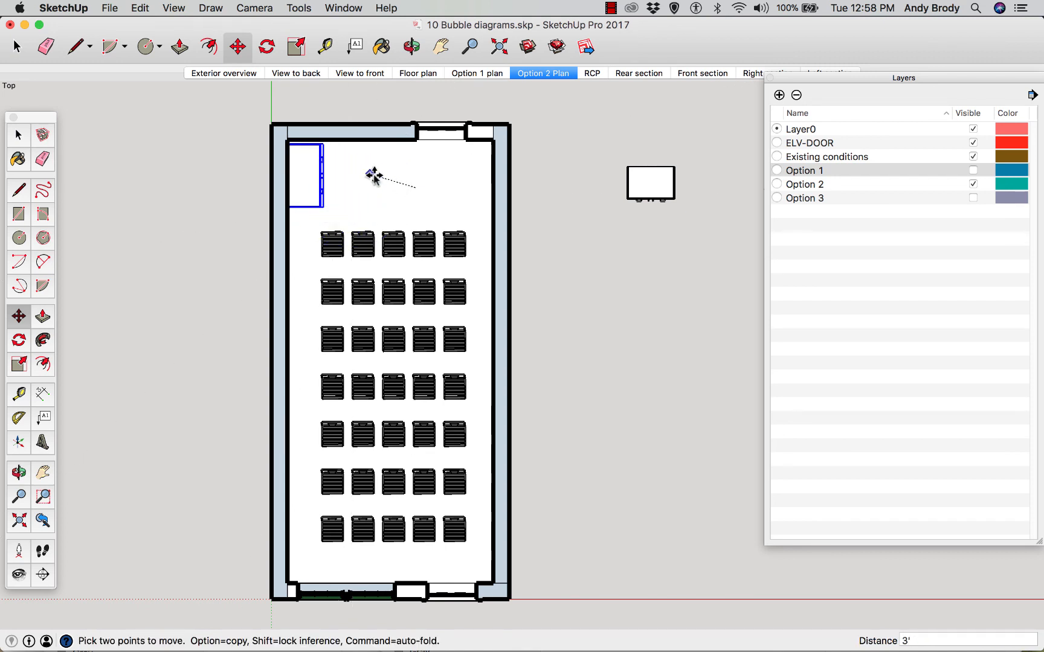
# Step: Copy the corner cabinet by rotating it 180 degrees about a point in front of it, so the copy faces the original
pyautogui.press('space')
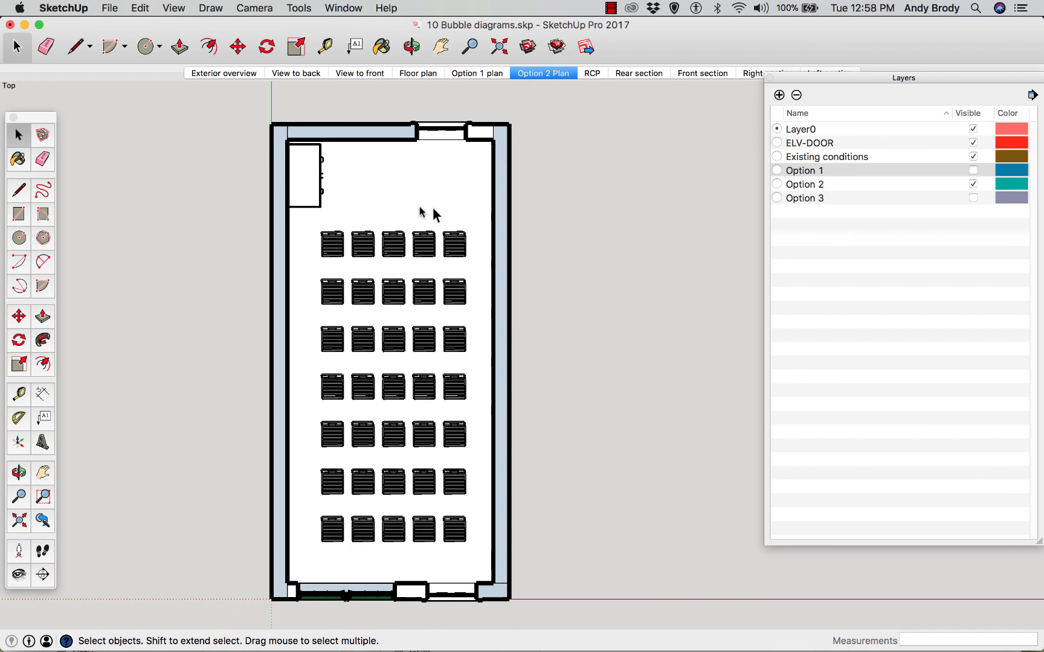
pyautogui.click(312, 176)
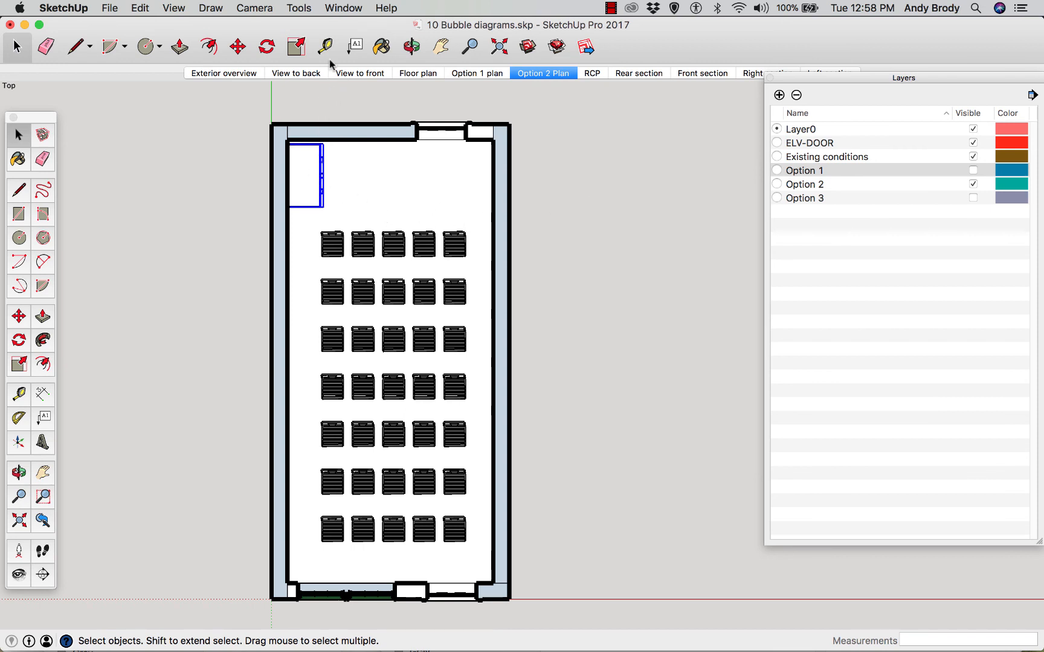
pyautogui.click(267, 47)
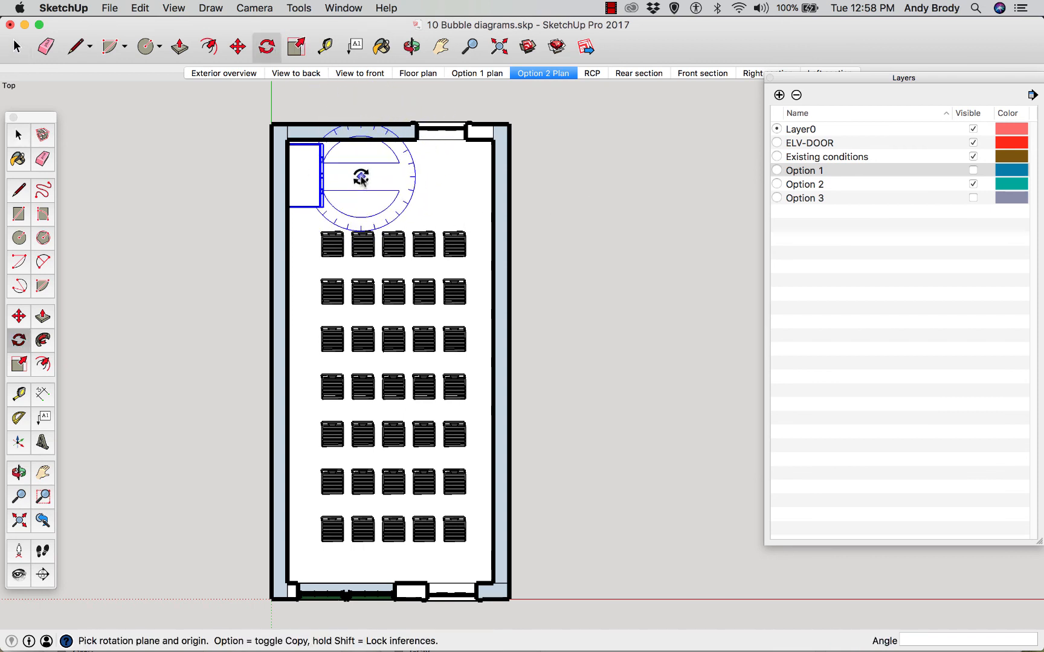
pyautogui.click(345, 178)
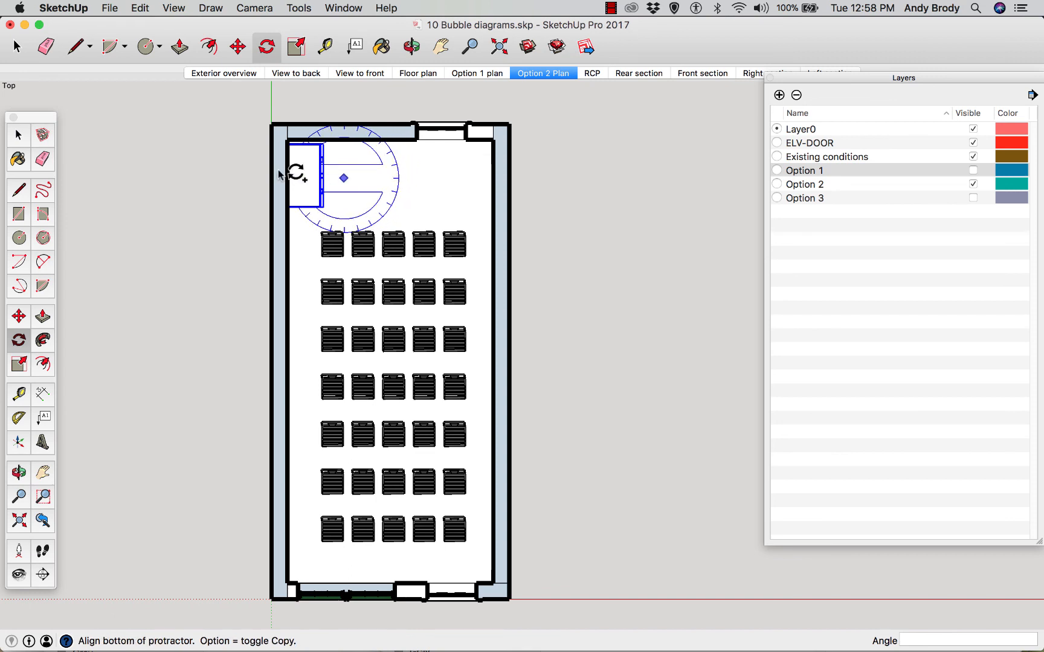
pyautogui.click(253, 179)
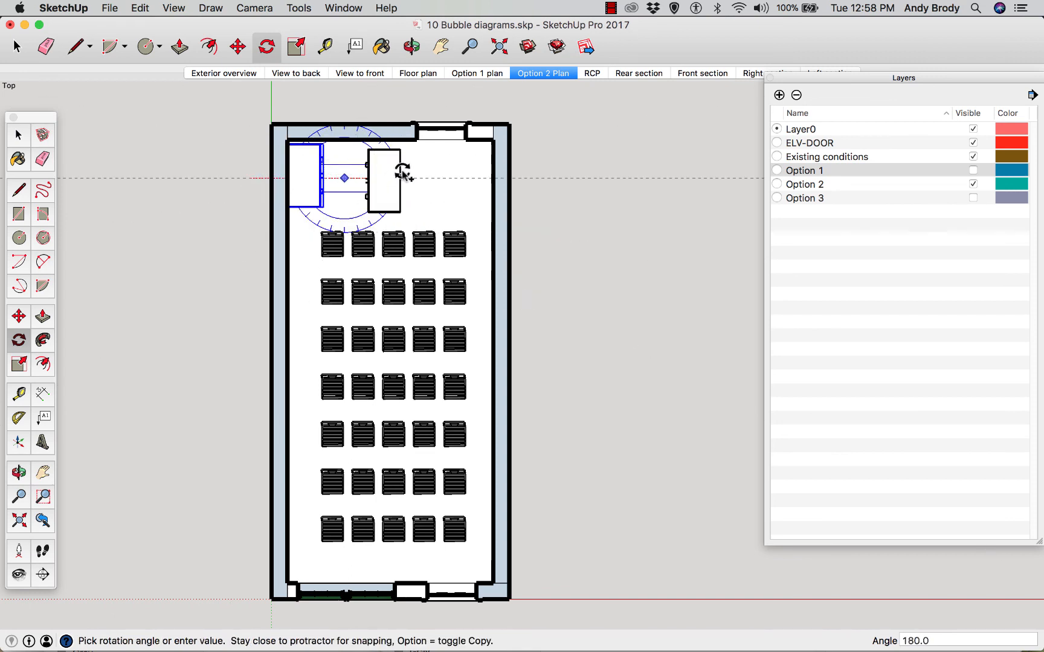
pyautogui.click(402, 172)
pyautogui.press('m')
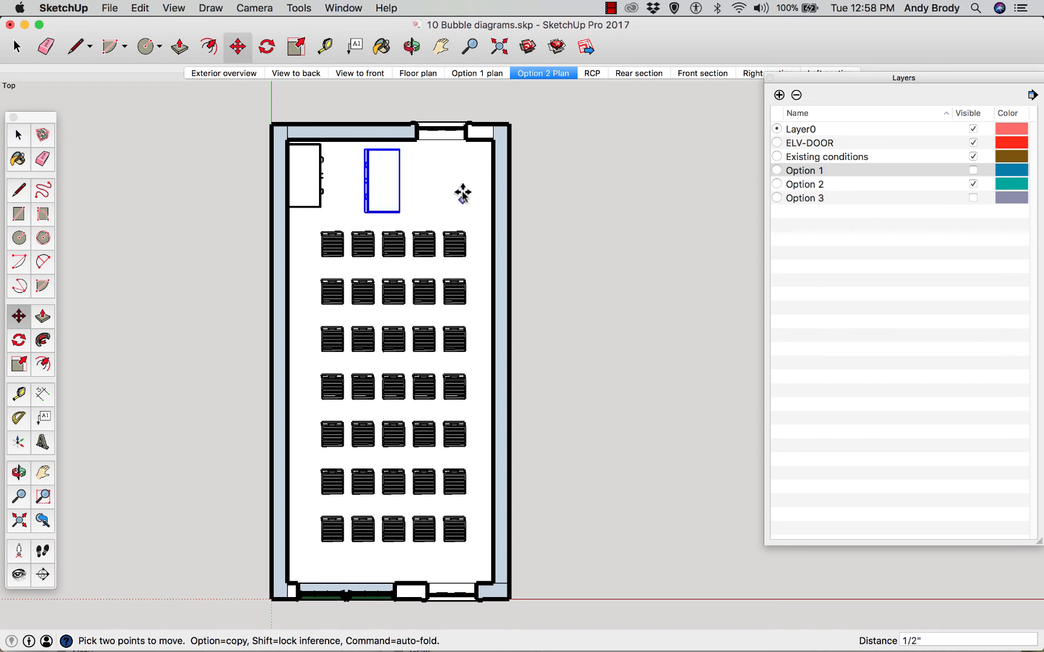
pyautogui.click(462, 194)
pyautogui.press('space')
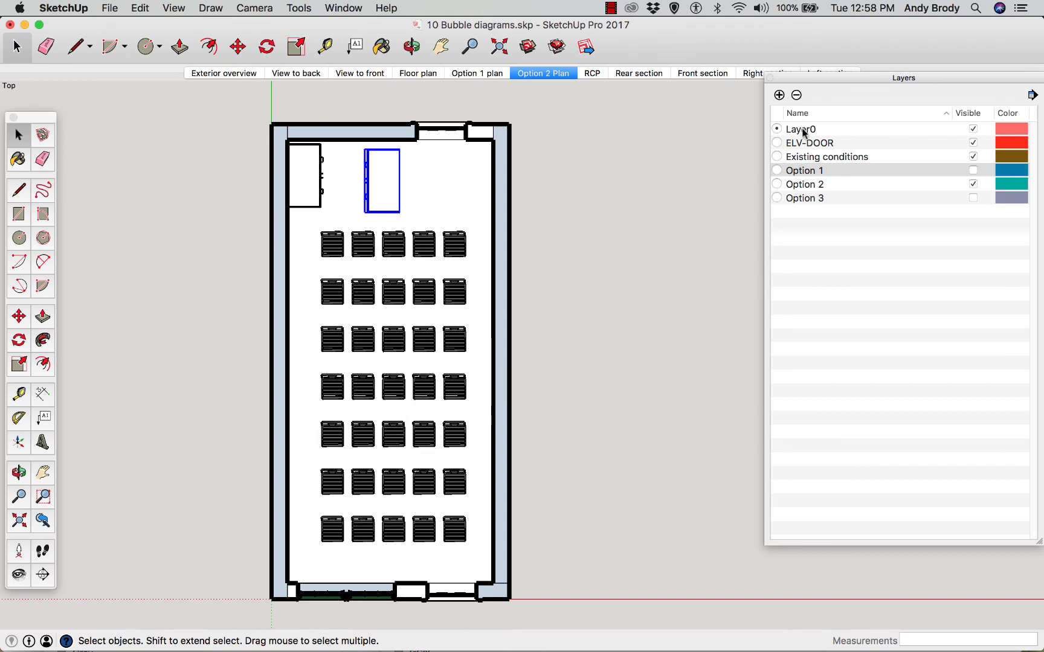
# Step: In the View to back scene, raise the camera to about 9' 6" looking down over the chairs and update the scene
pyautogui.click(770, 78)
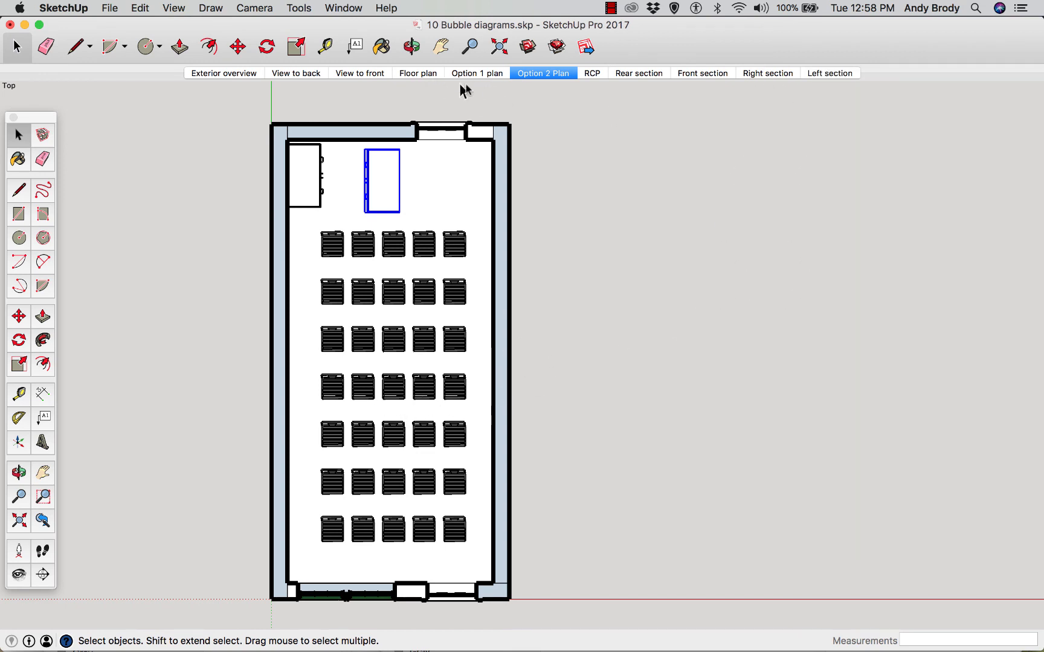
pyautogui.click(313, 73)
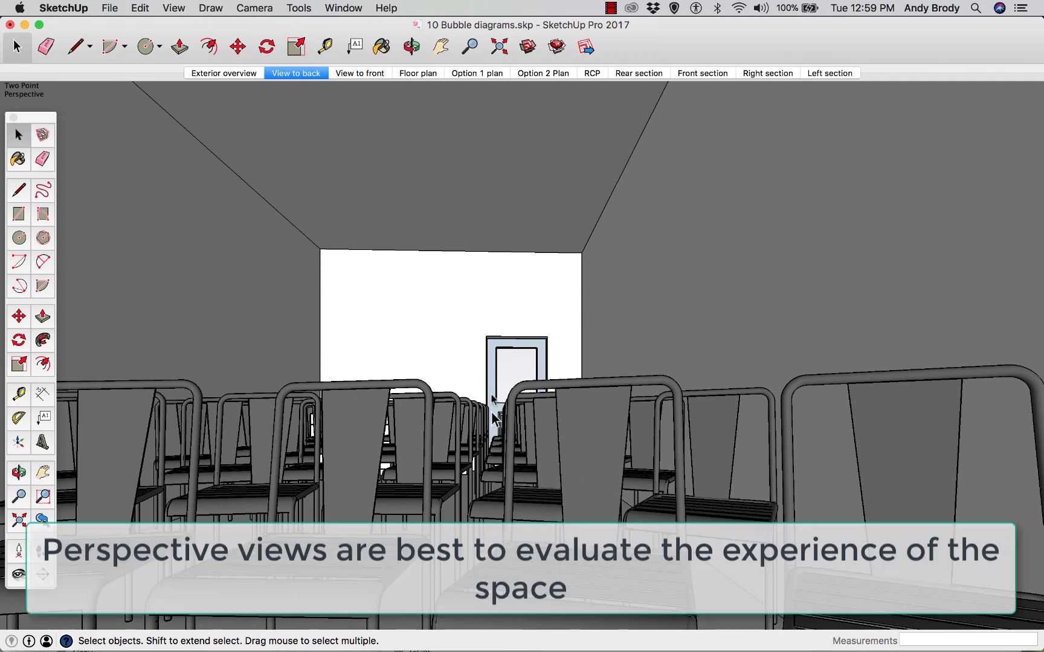
pyautogui.click(441, 48)
pyautogui.moveTo(473, 298); pyautogui.dragTo(479, 414)
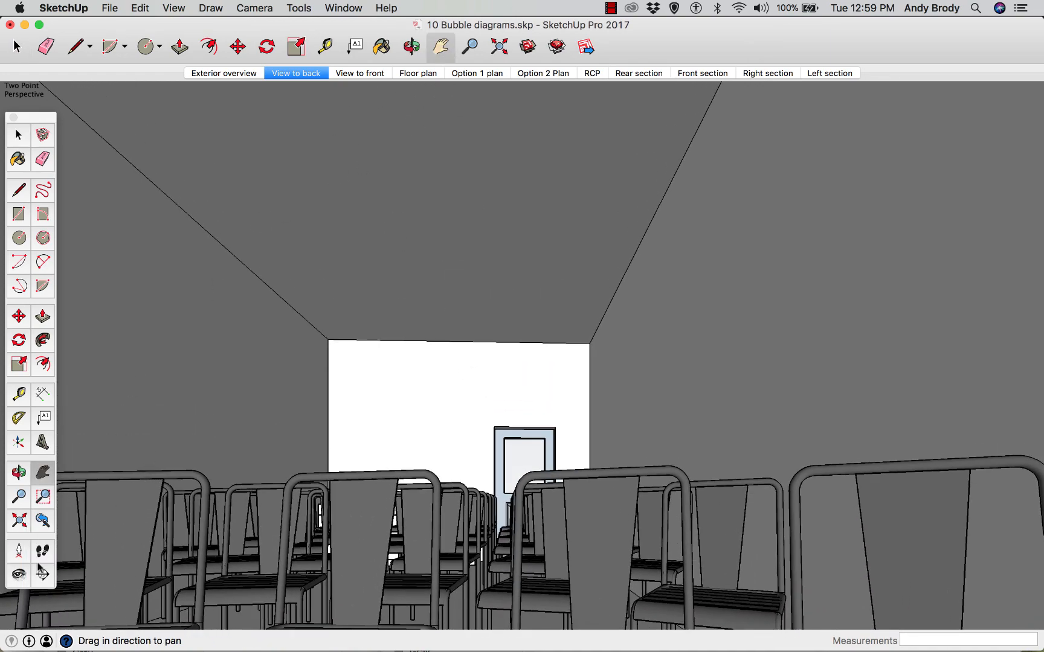
pyautogui.click(19, 575)
pyautogui.moveTo(260, 505); pyautogui.dragTo(386, 303)
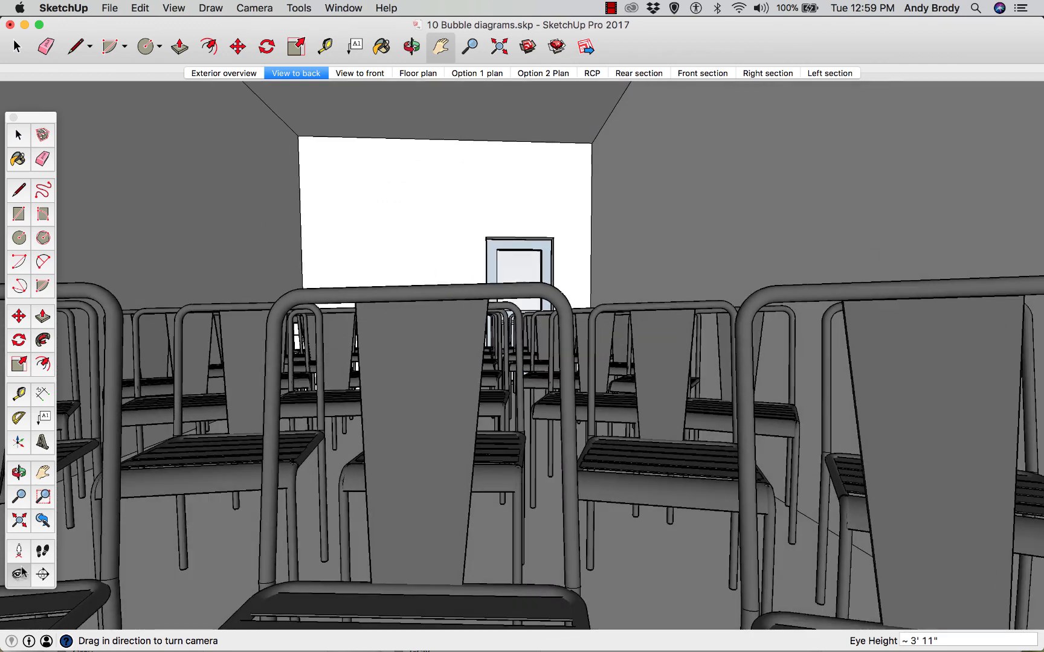
pyautogui.click(440, 48)
pyautogui.moveTo(426, 263); pyautogui.dragTo(431, 385)
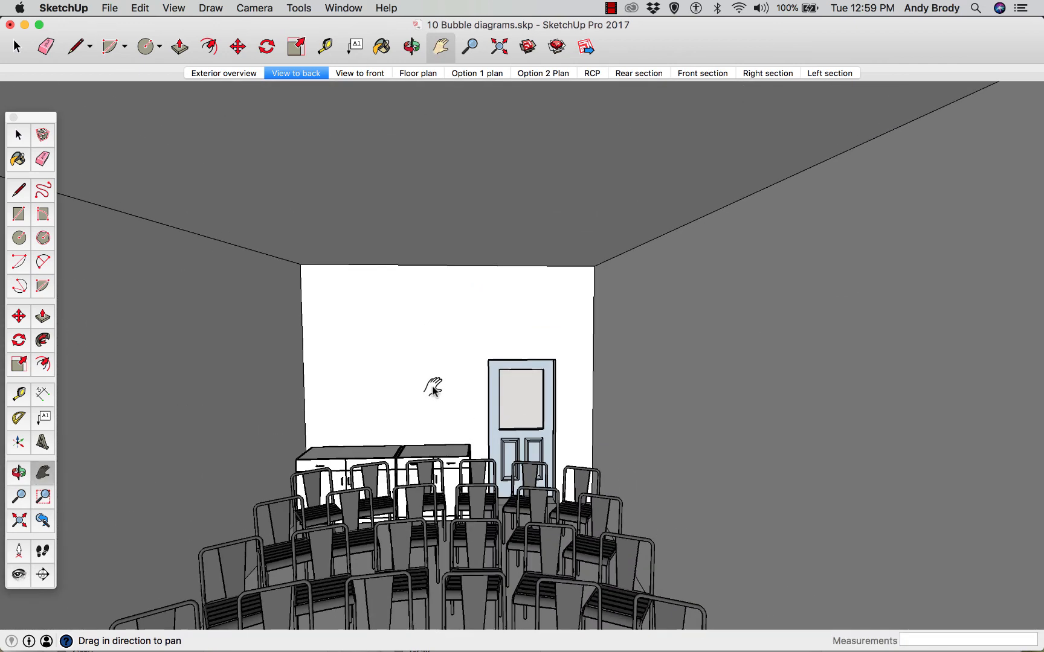
pyautogui.click(18, 574)
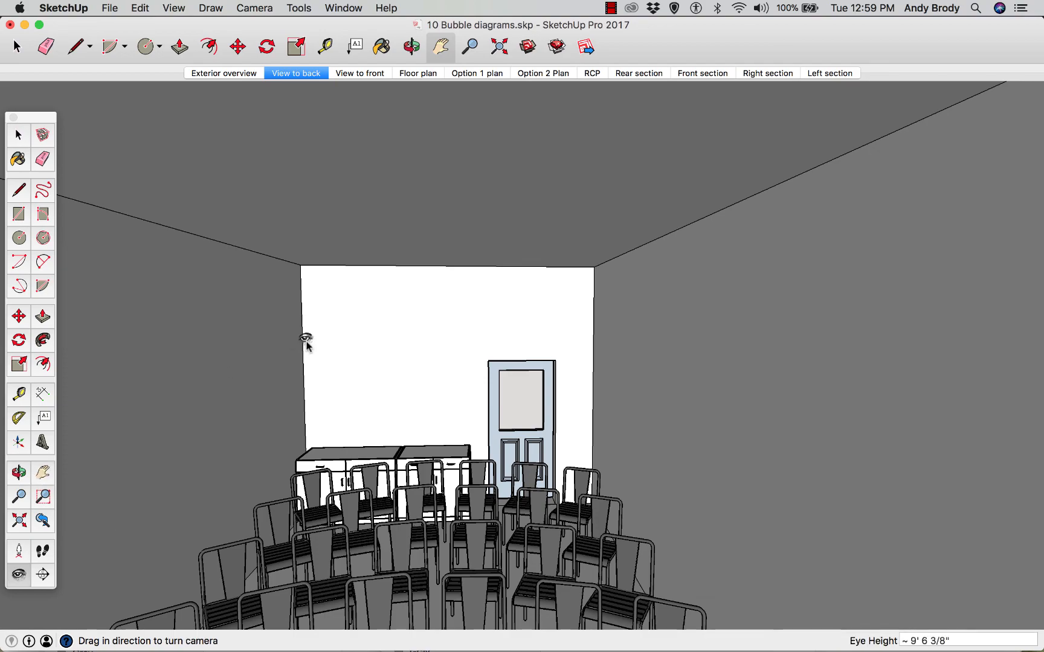
pyautogui.moveTo(303, 338); pyautogui.dragTo(298, 307)
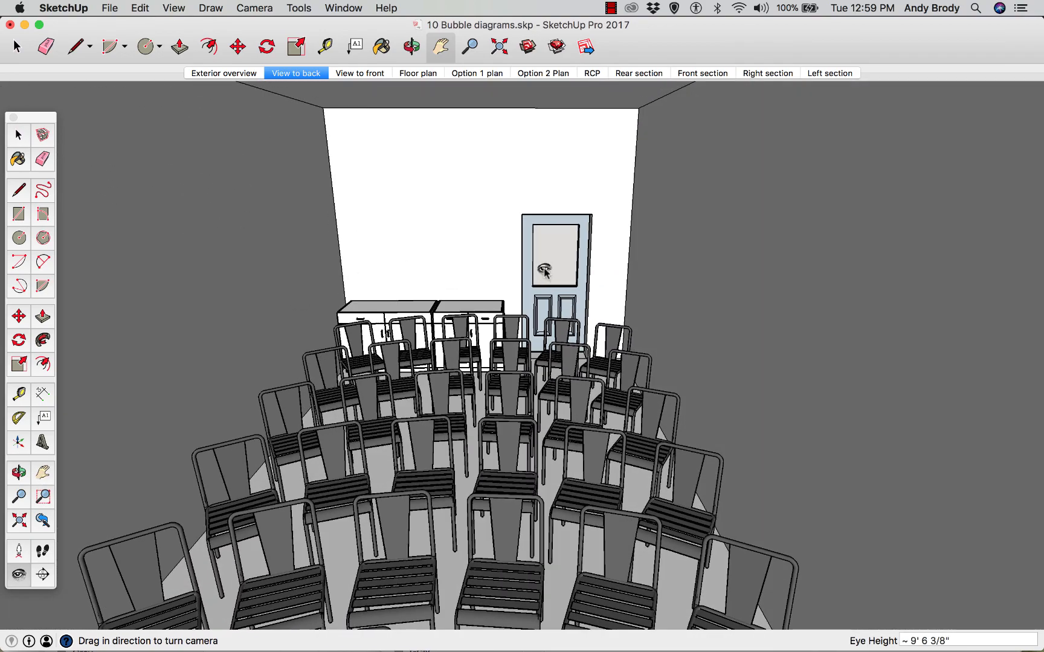
pyautogui.rightClick(294, 75)
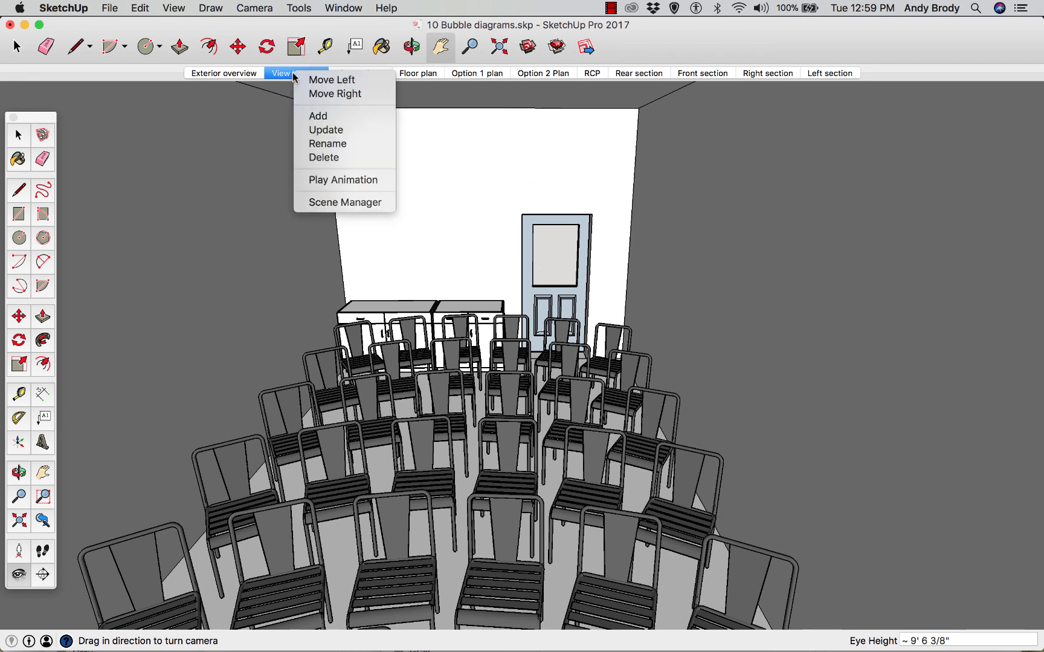
pyautogui.click(325, 129)
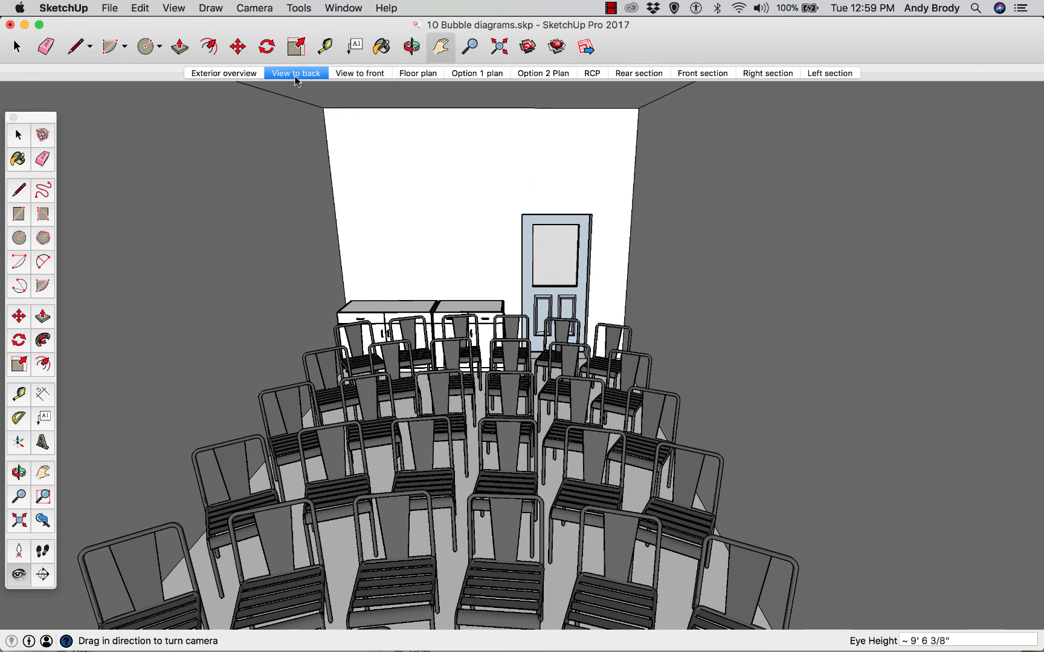
# Step: Rename the View to back scene as "View to back Opt 1"
pyautogui.rightClick(294, 74)
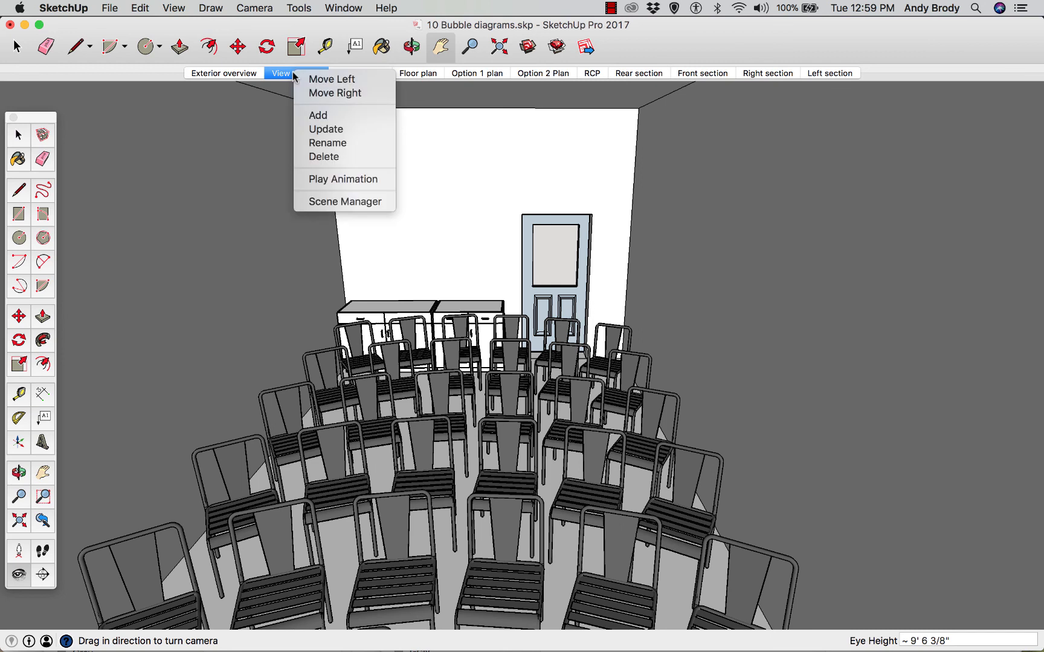
pyautogui.click(327, 142)
pyautogui.click(323, 74)
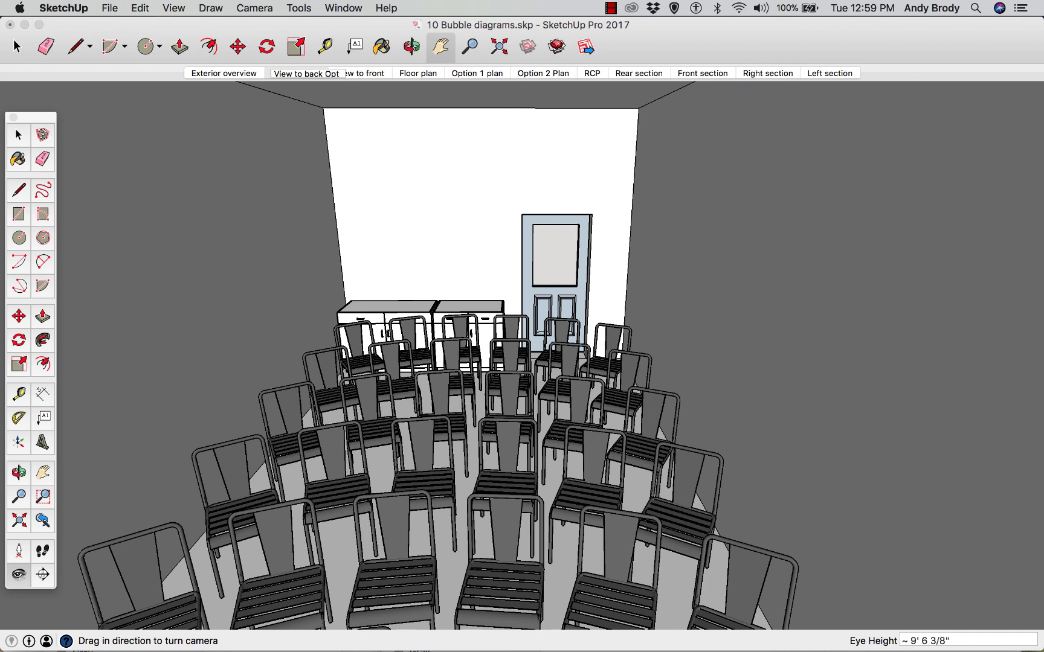
pyautogui.press('Return')
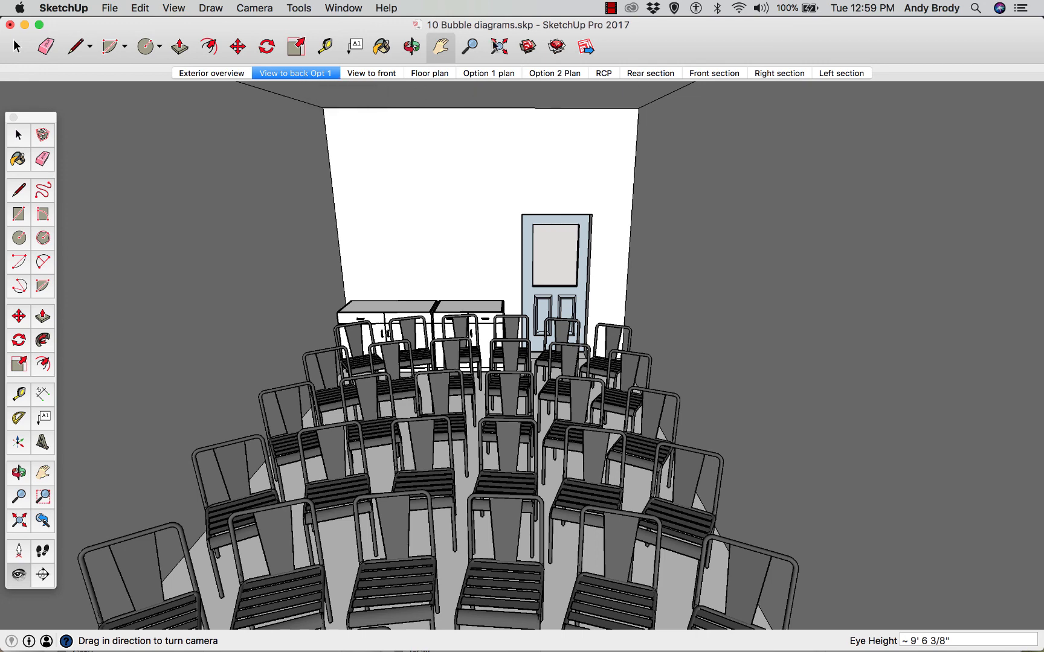
# Step: Make the Option 2 layer visible and hide the Option 1 layer in the view to the back
pyautogui.click(343, 8)
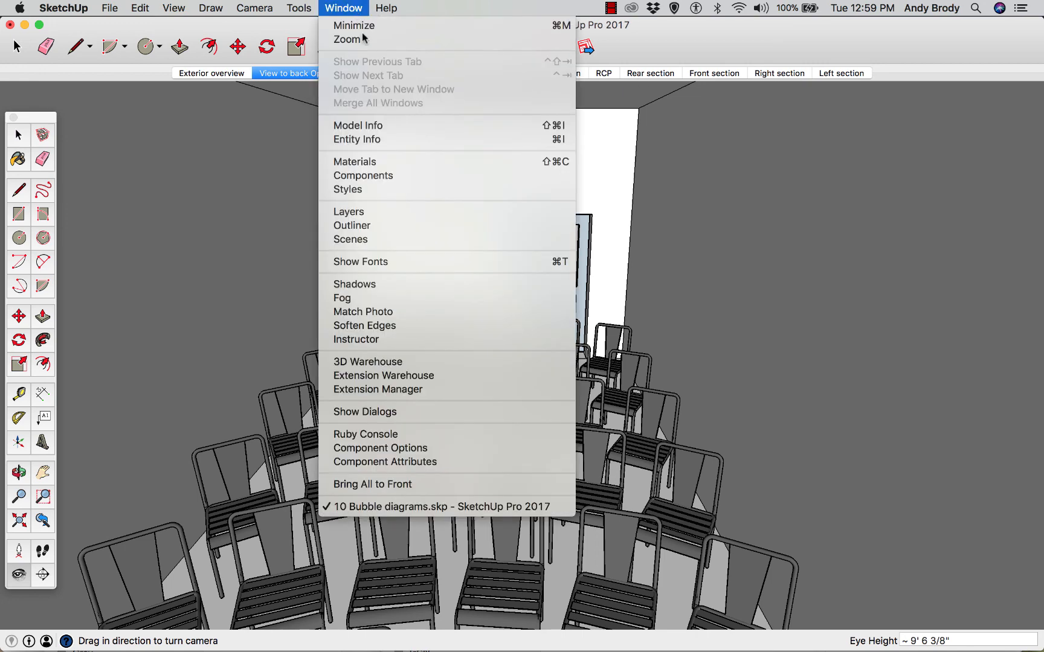
pyautogui.click(397, 212)
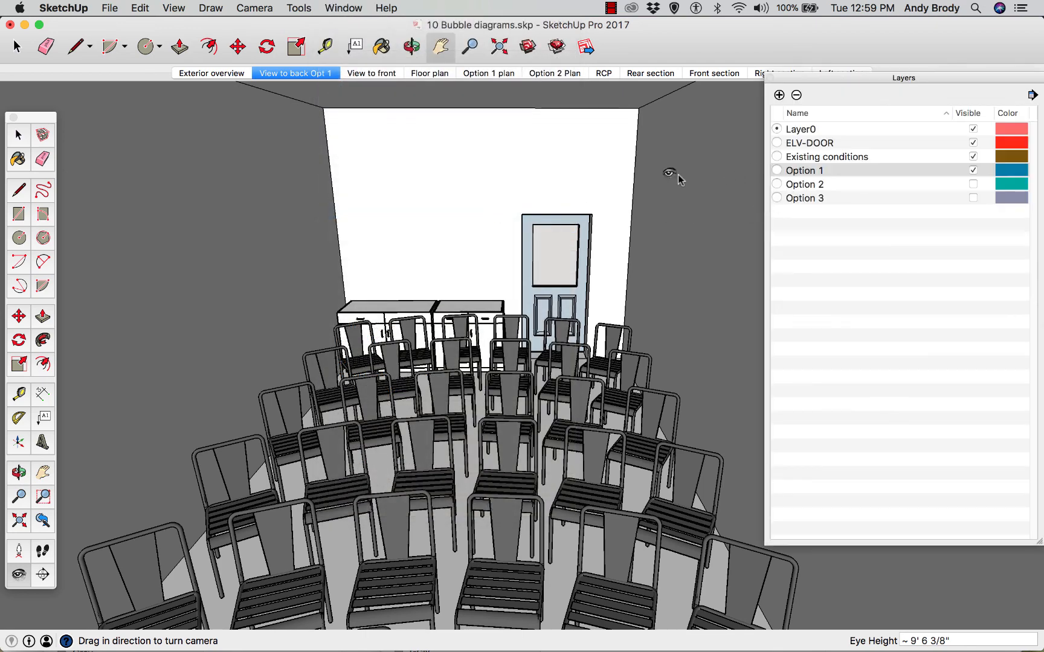
pyautogui.click(972, 184)
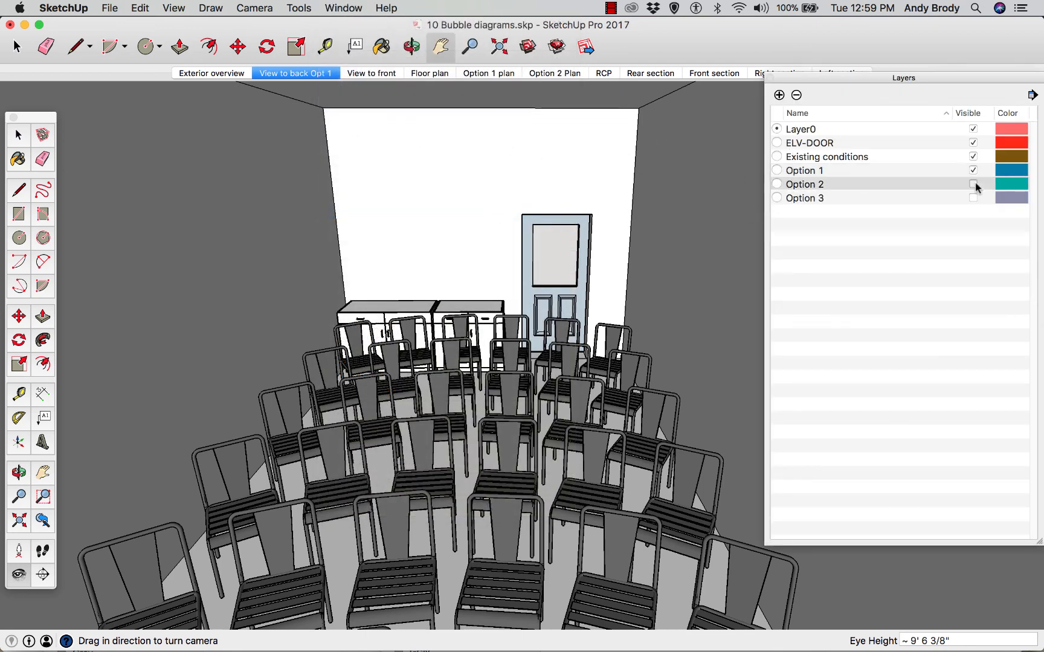
pyautogui.click(972, 170)
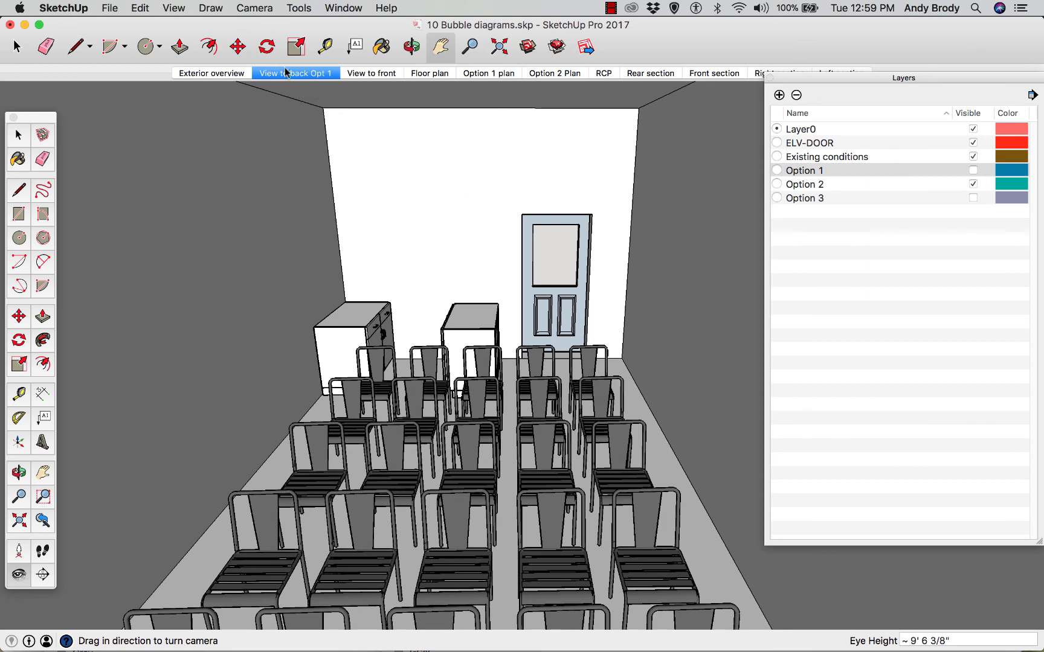
# Step: Add a scene from this view, name it "Back Opt 2", and compare it with View to back Opt 1
pyautogui.rightClick(288, 73)
pyautogui.click(329, 111)
pyautogui.rightClick(338, 74)
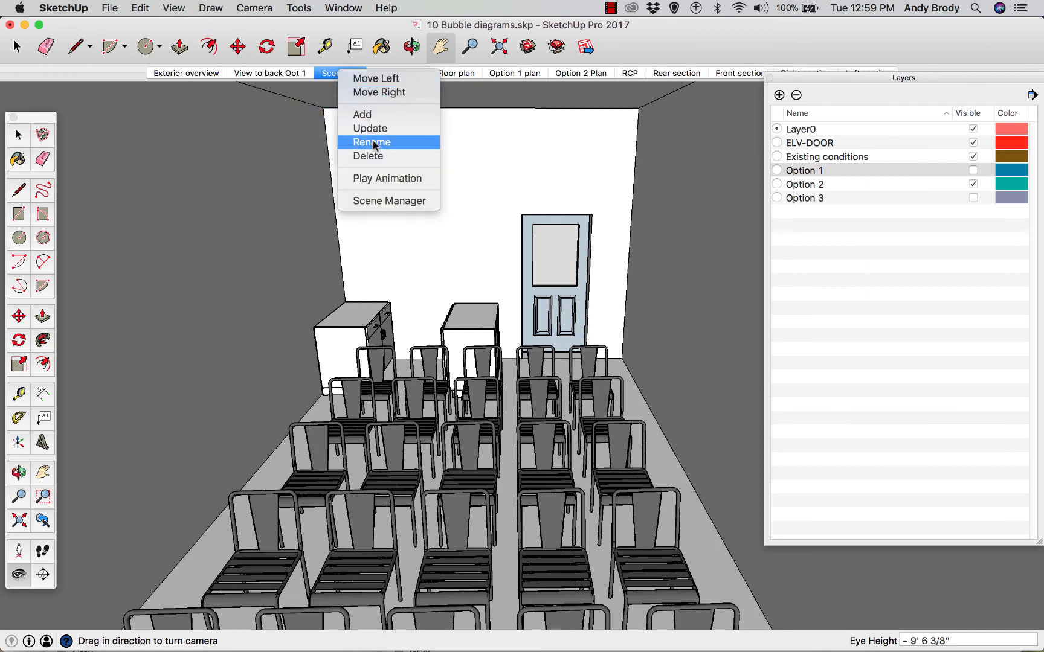
pyautogui.click(369, 142)
pyautogui.click(329, 73)
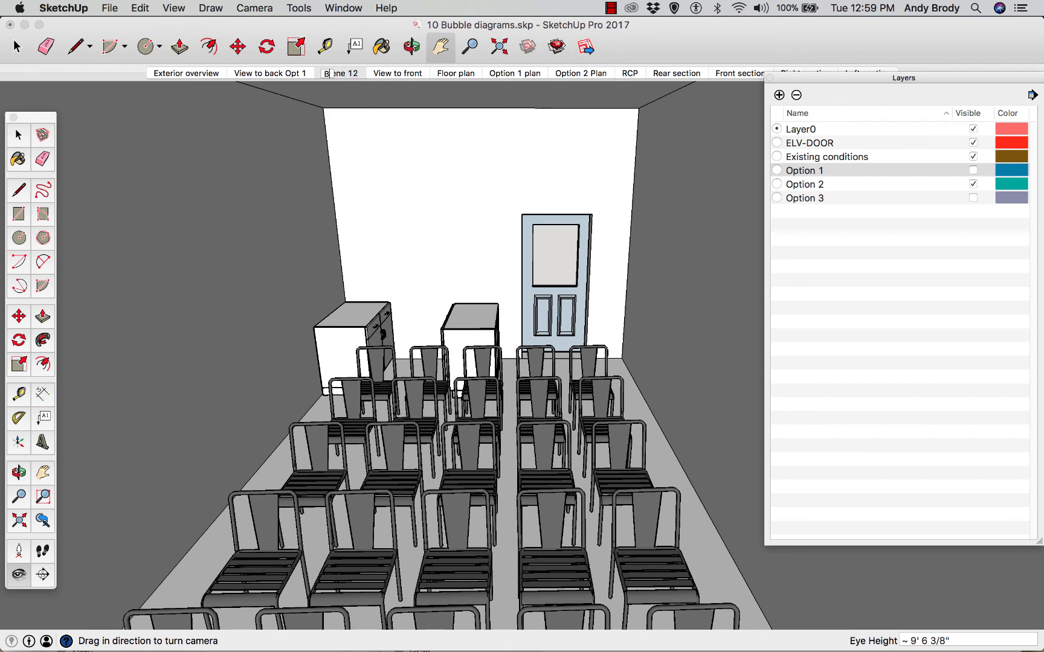
pyautogui.write('Back Opt 2')
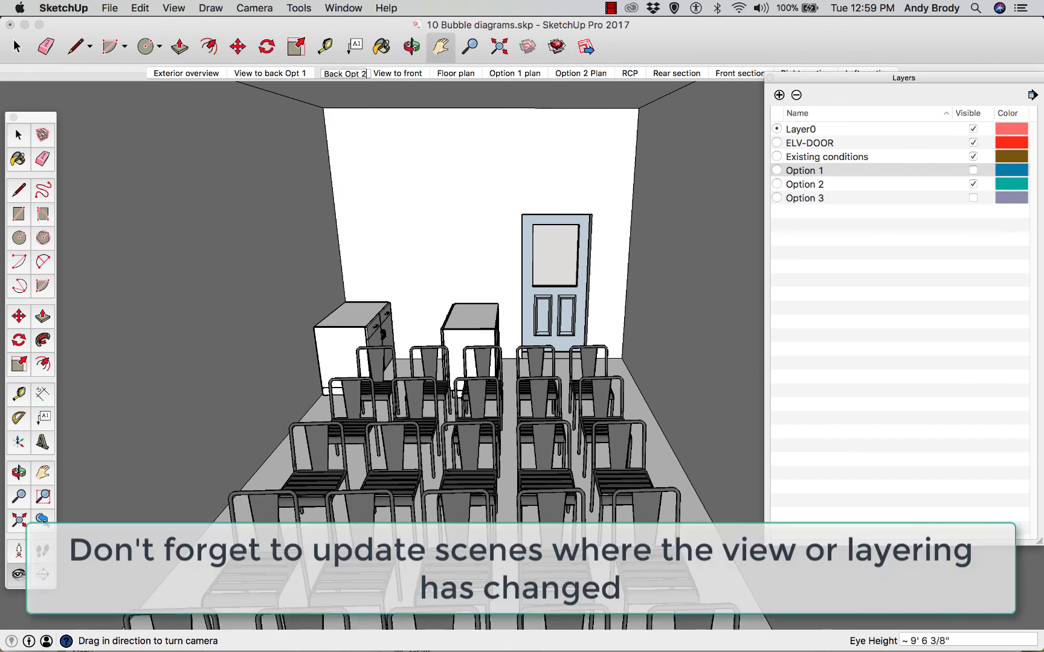
pyautogui.press('Return')
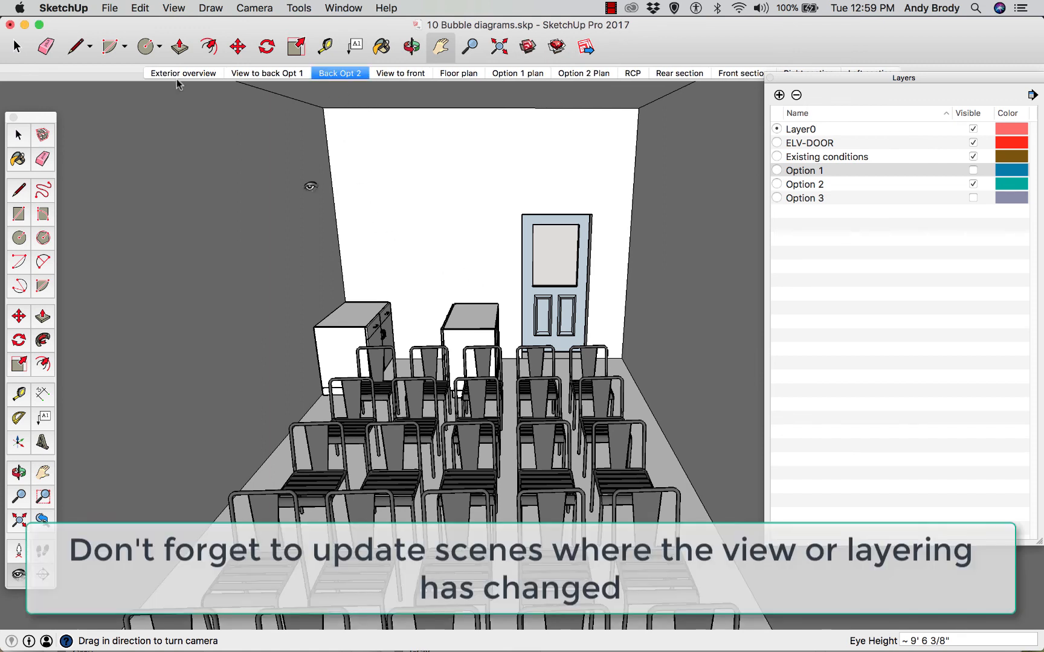
pyautogui.click(296, 74)
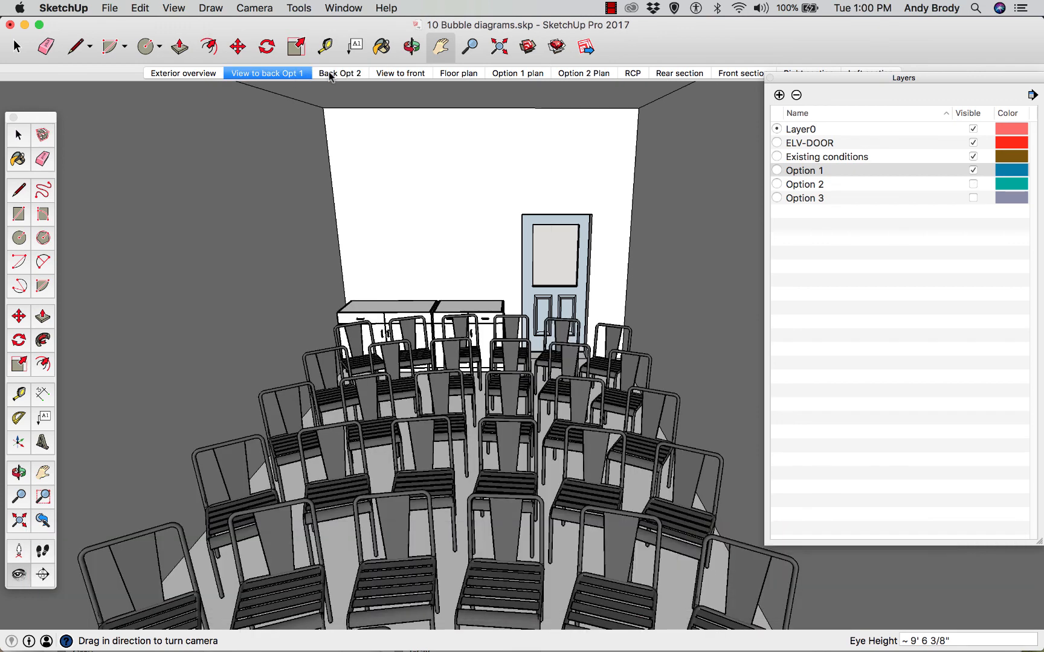
pyautogui.click(329, 74)
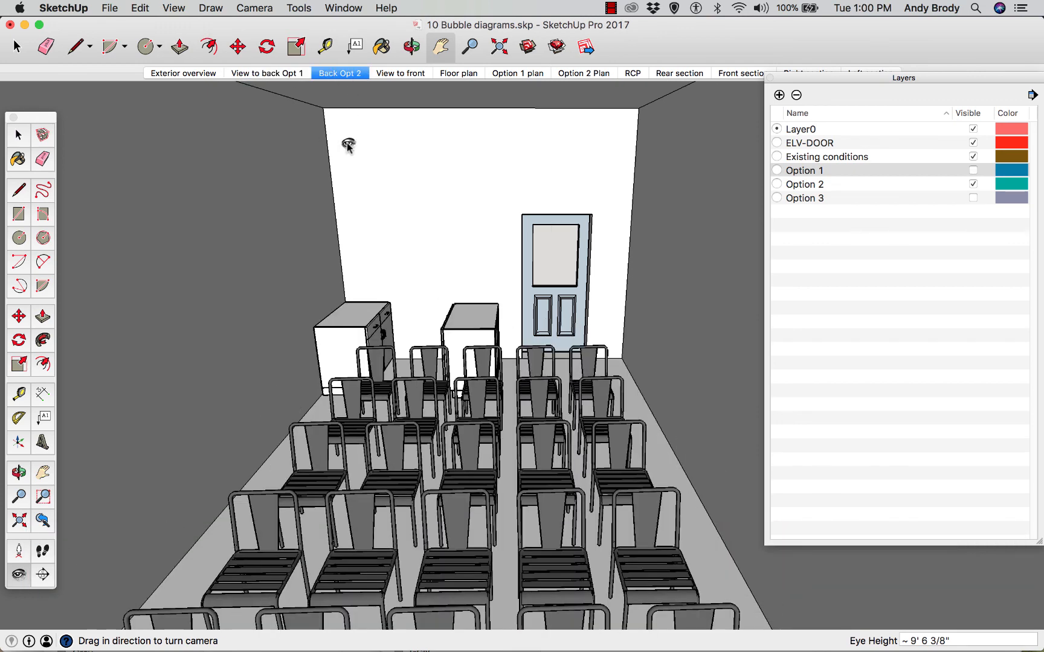